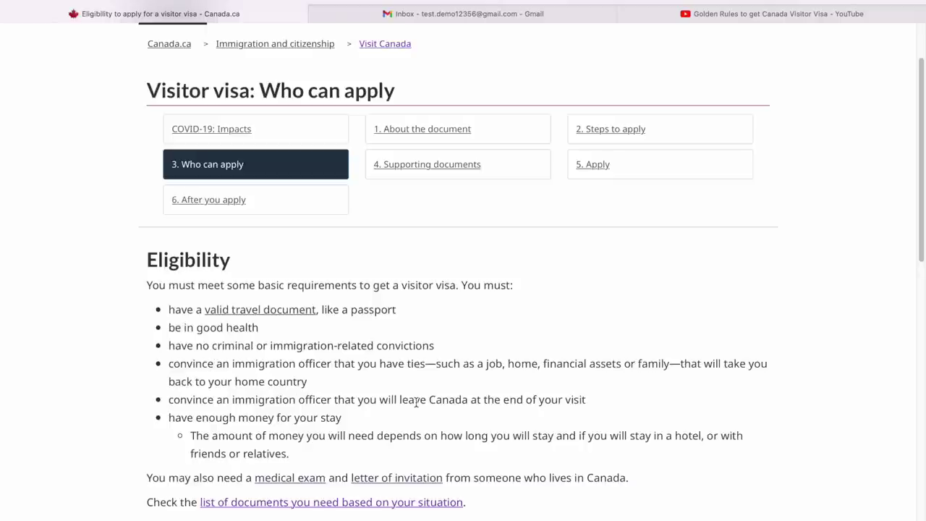
- Scroll through the visitor visa eligibility requirements and return to the top of the page
scroll(687, 435, "down", 3)
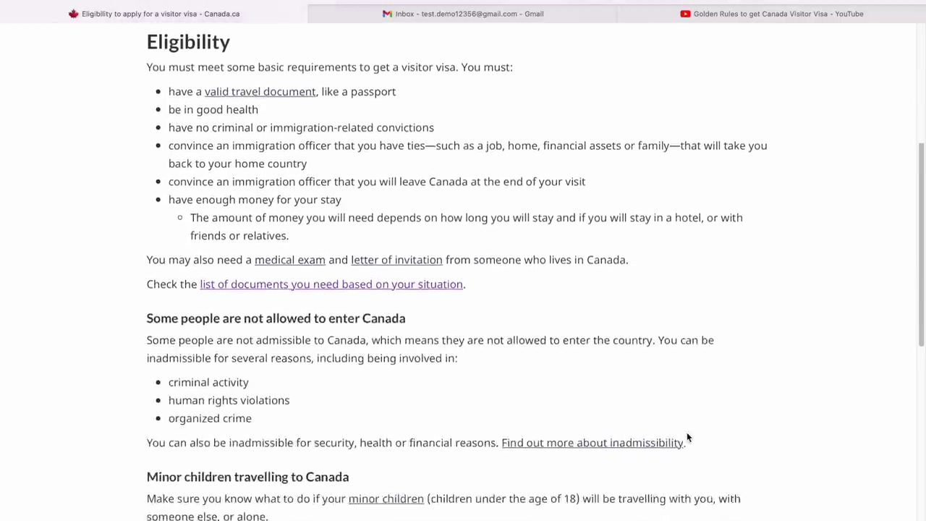
scroll(688, 435, "up", 5)
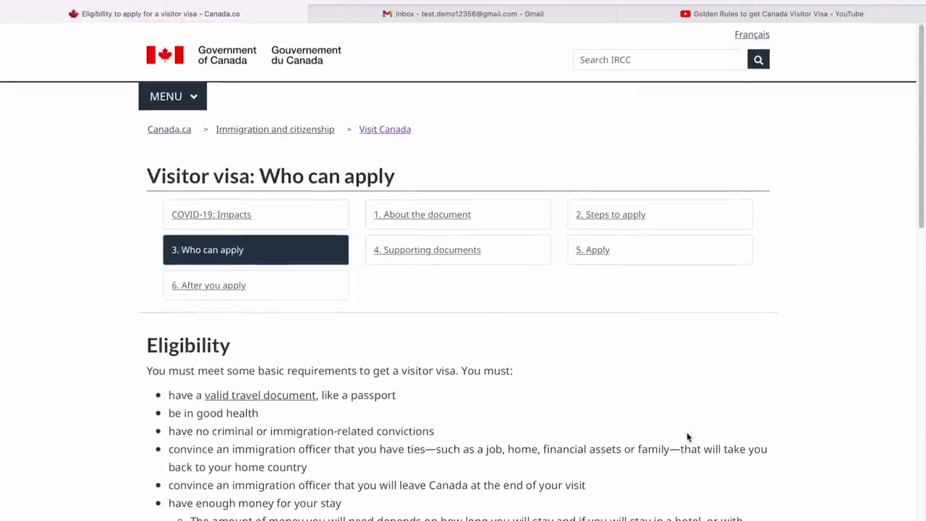
- On the Supporting documents tab, set the reason to a family visit to an immediate family member
left_click(435, 258)
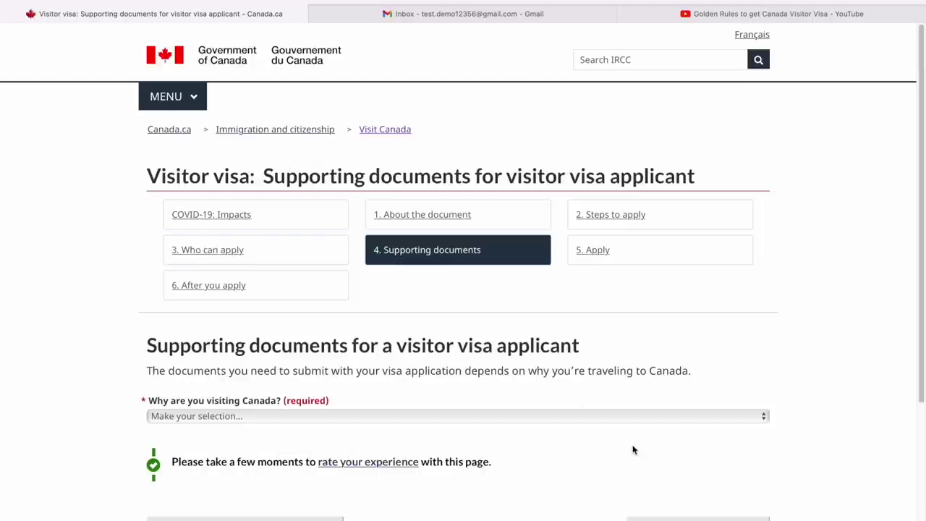
scroll(634, 450, "down", 1)
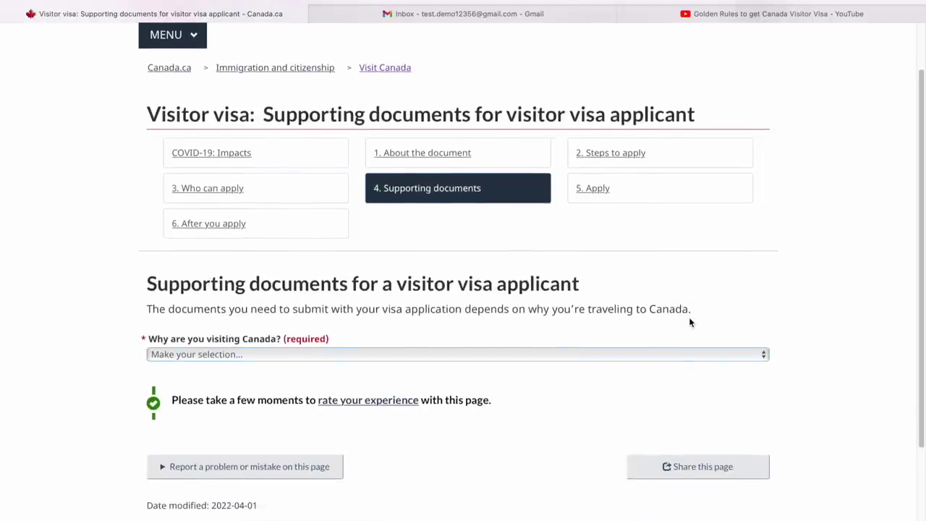
left_click(678, 357)
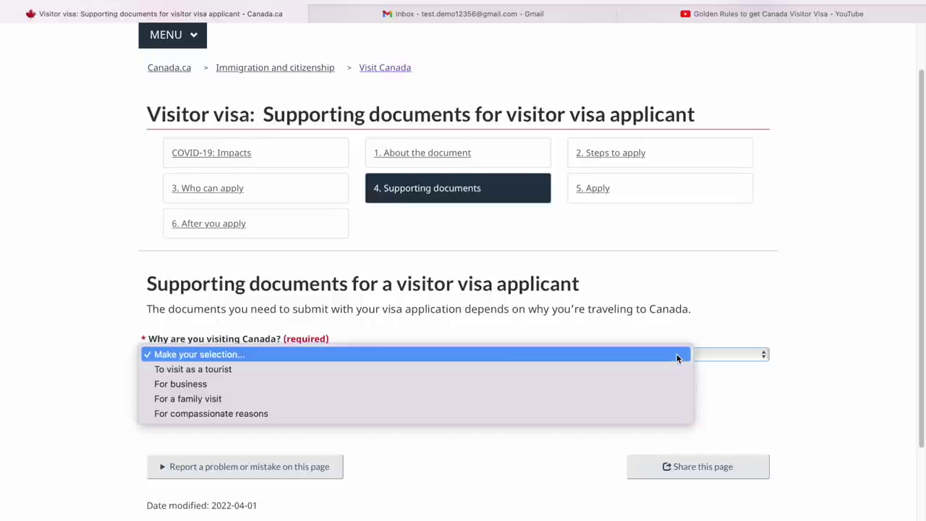
left_click(649, 399)
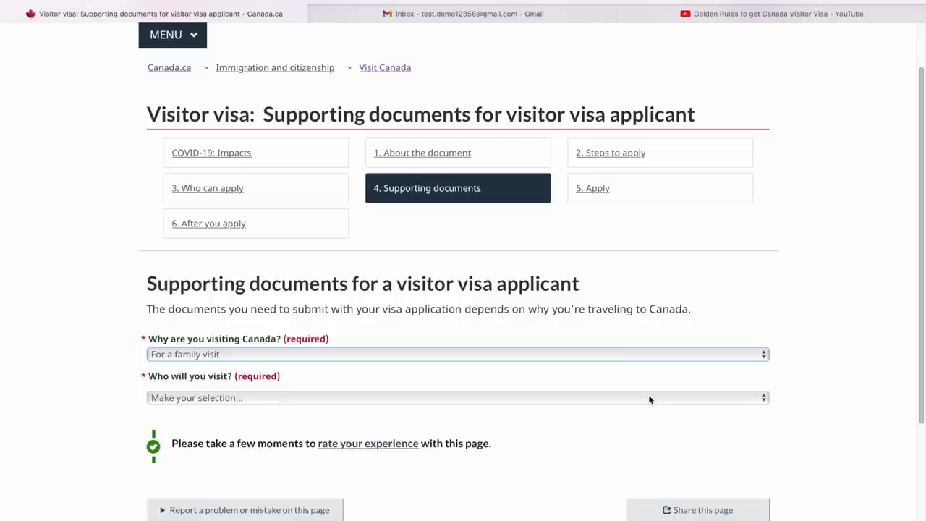
left_click(650, 399)
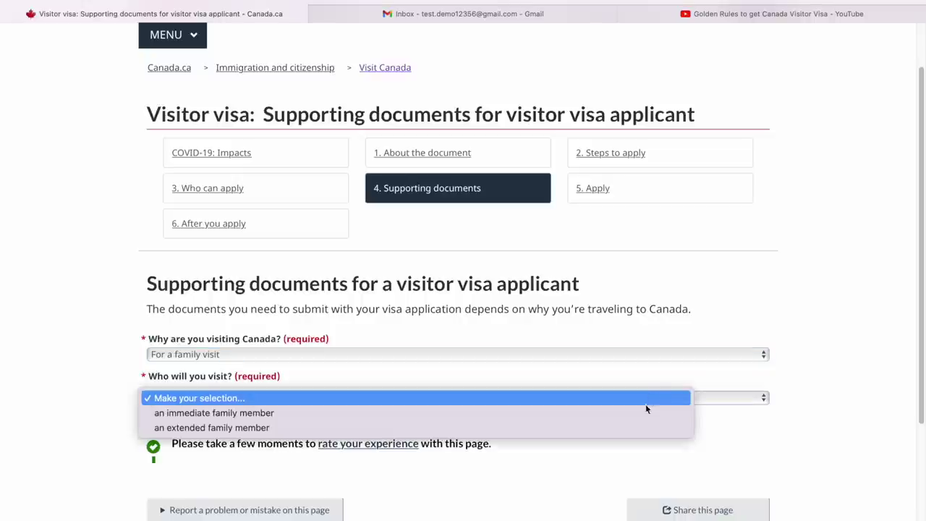
left_click(642, 407)
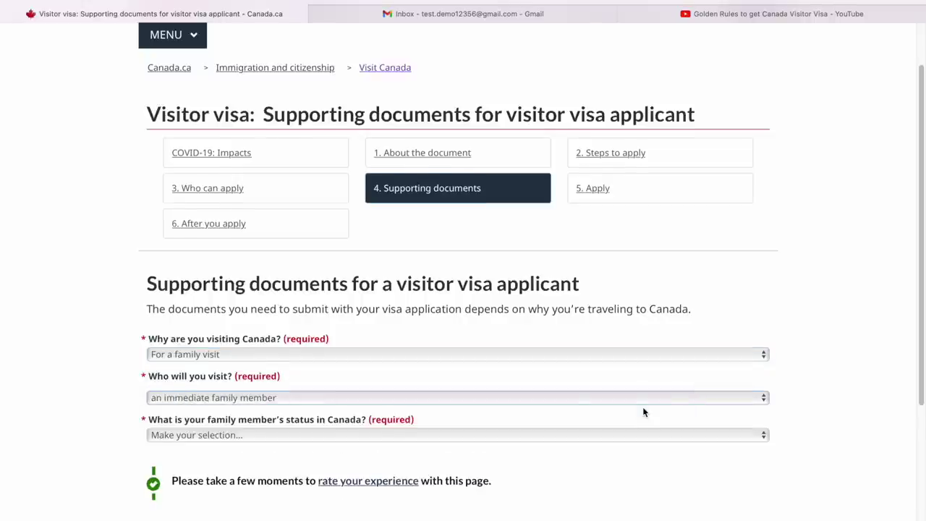
- Set the status to Canadian permanent resident, No to over 6 months, Yes to vaccinated exemption
scroll(643, 409, "down", 1)
left_click(648, 402)
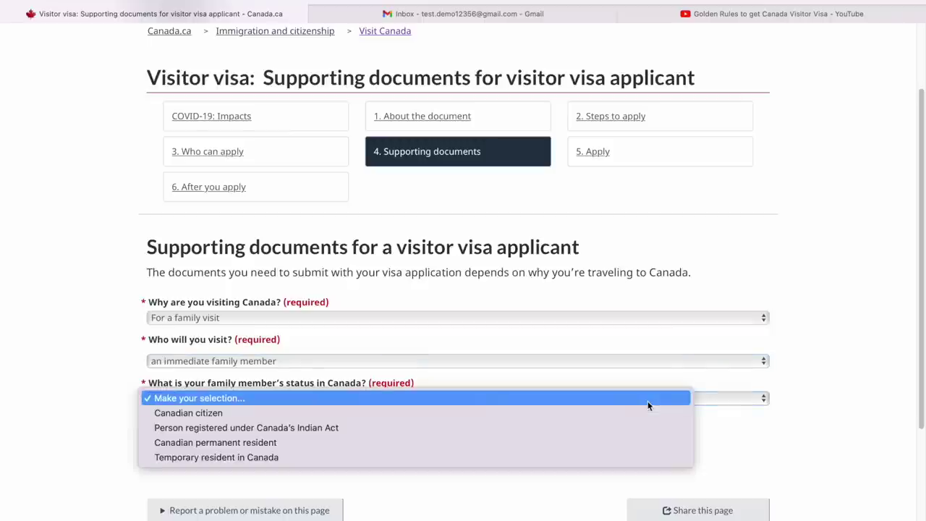
left_click(630, 443)
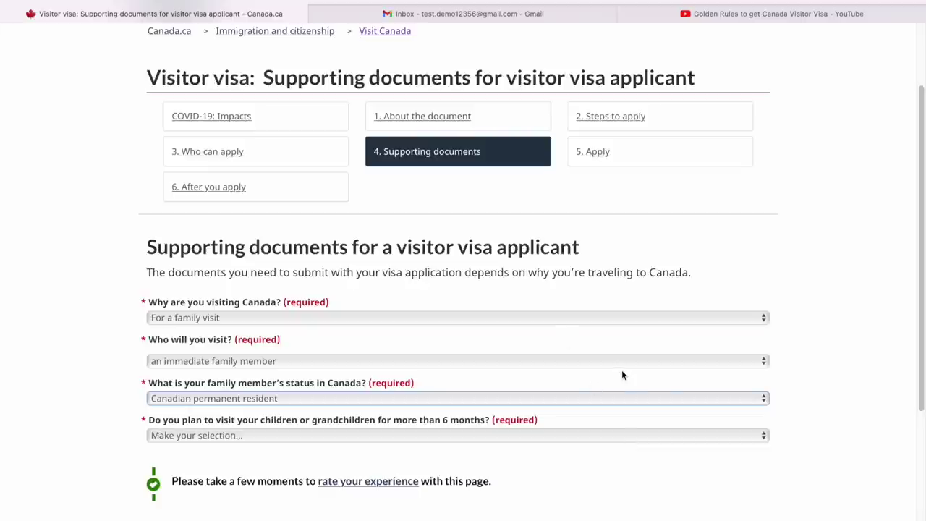
left_click(630, 436)
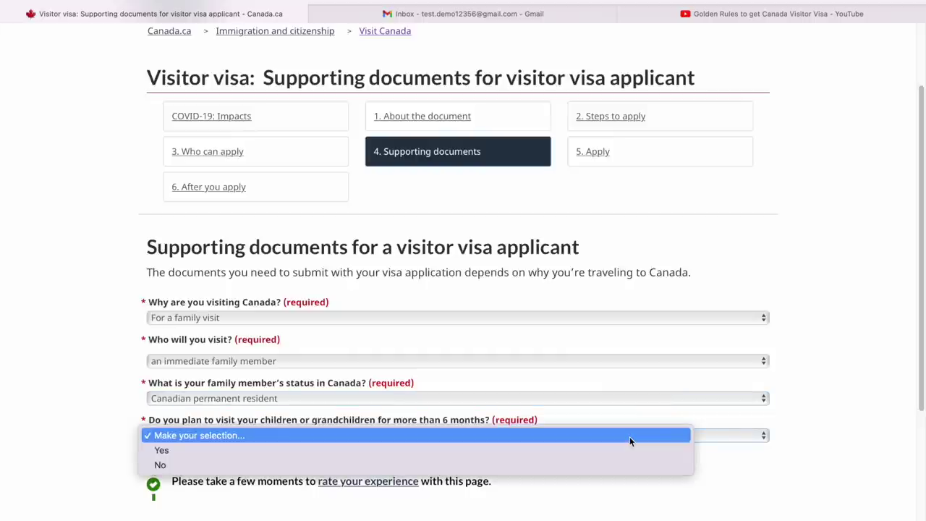
left_click(622, 465)
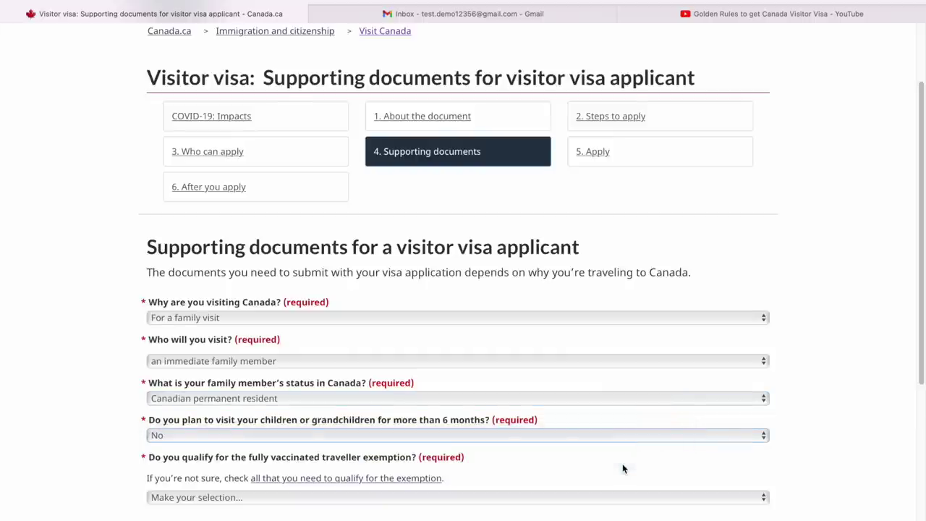
scroll(623, 463, "down", 2)
left_click(613, 440)
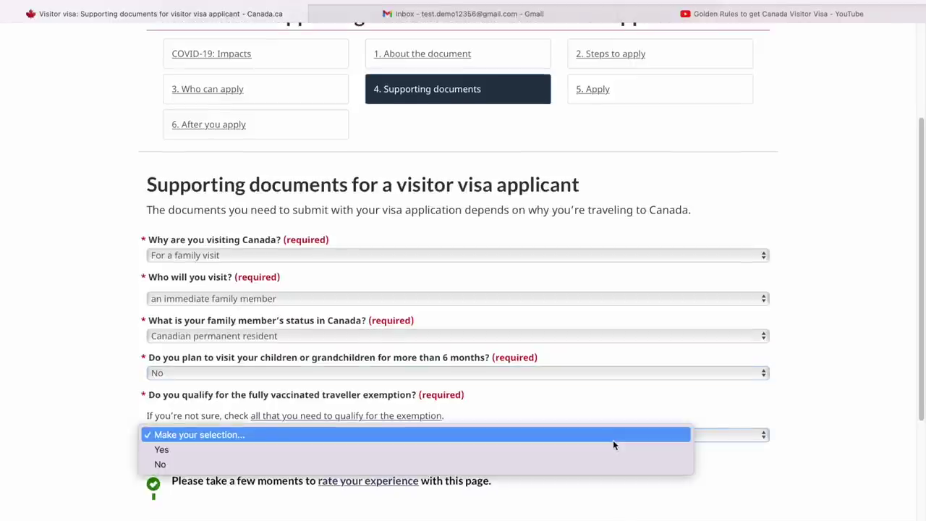
left_click(611, 451)
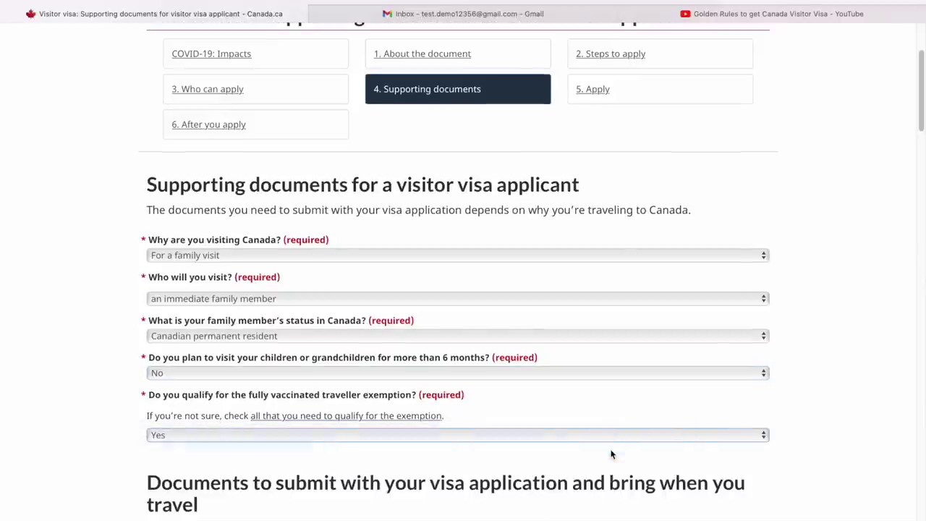
- Scroll through the required documents table, view its second page, and return to the top
scroll(611, 453, "down", 5)
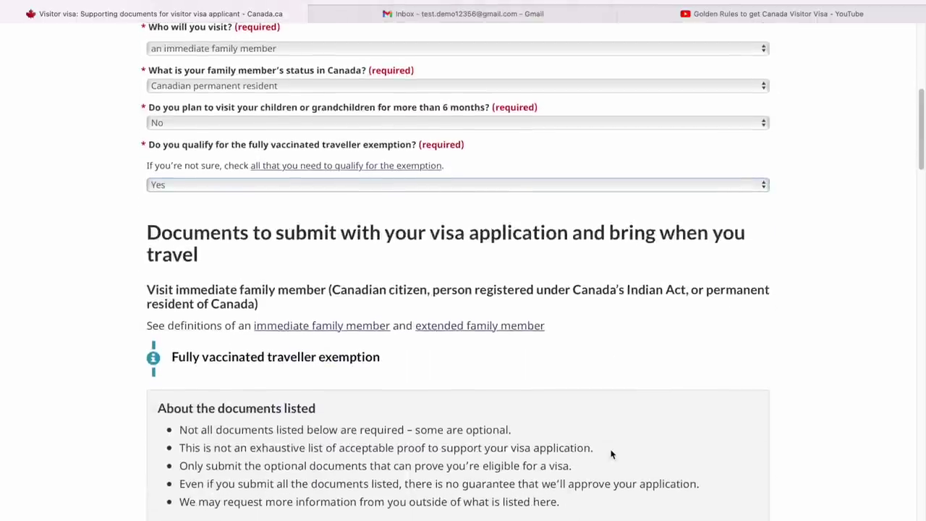
scroll(611, 454, "down", 6)
scroll(612, 453, "down", 11)
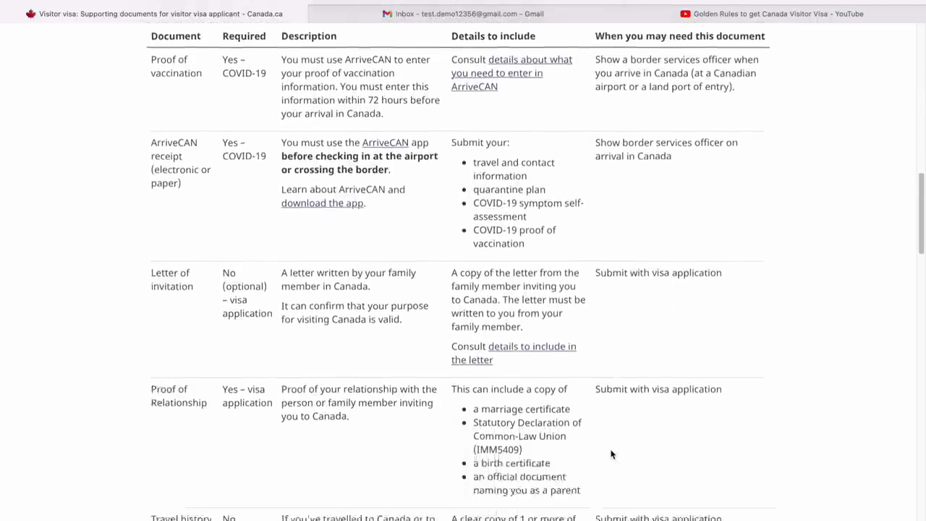
scroll(612, 453, "down", 11)
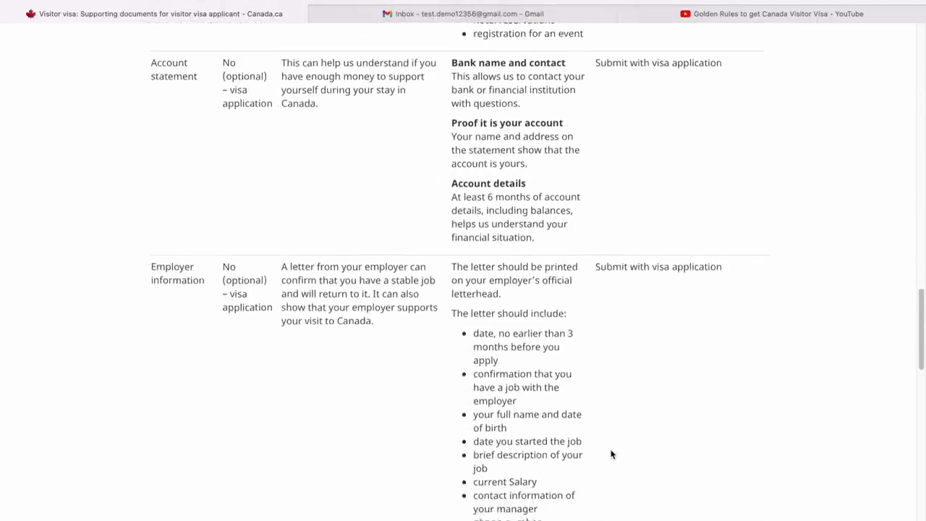
scroll(611, 454, "down", 2)
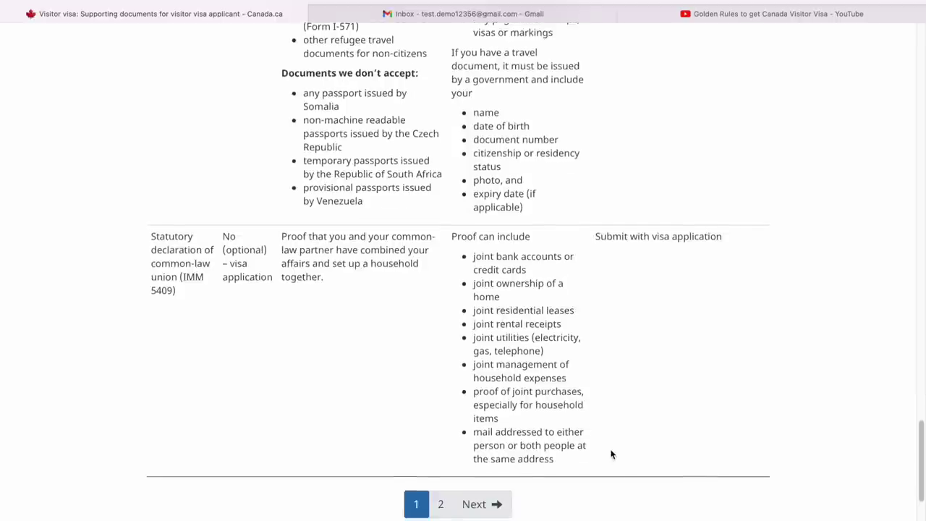
left_click(476, 491)
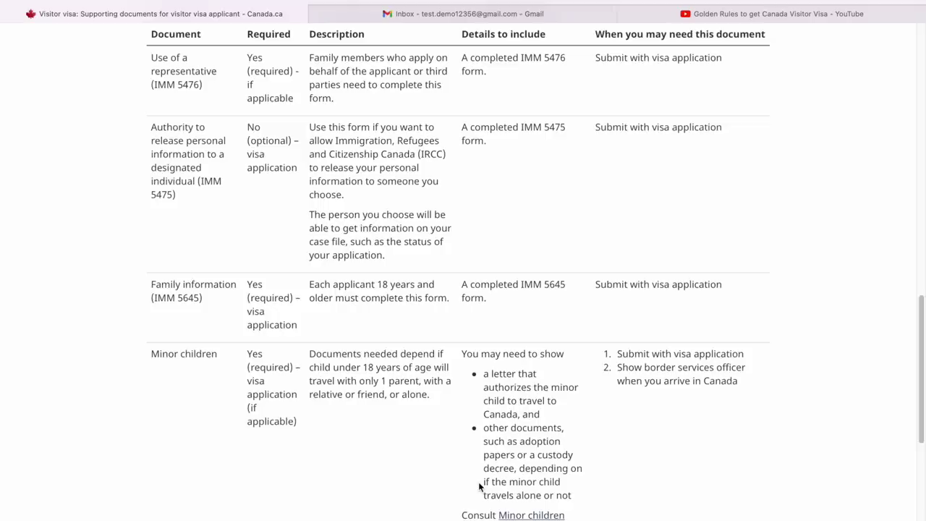
scroll(479, 487, "up", 8)
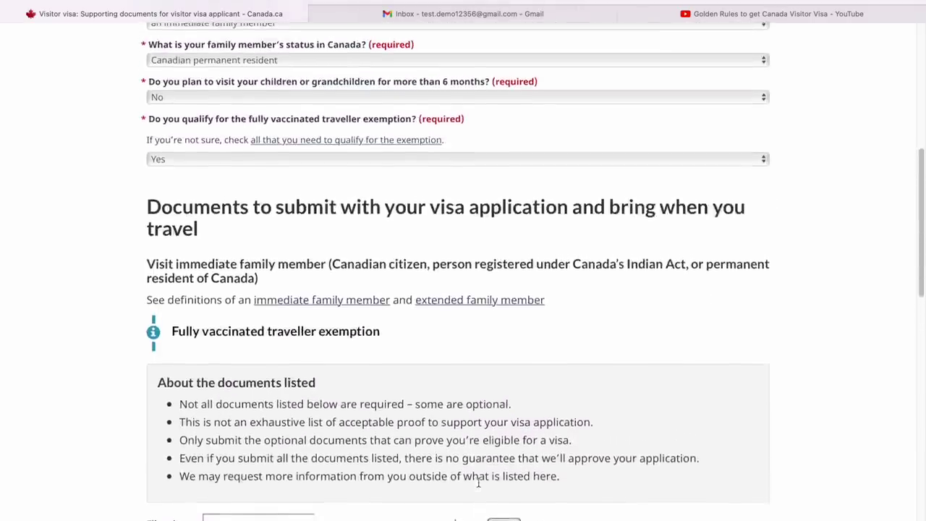
scroll(478, 483, "up", 6)
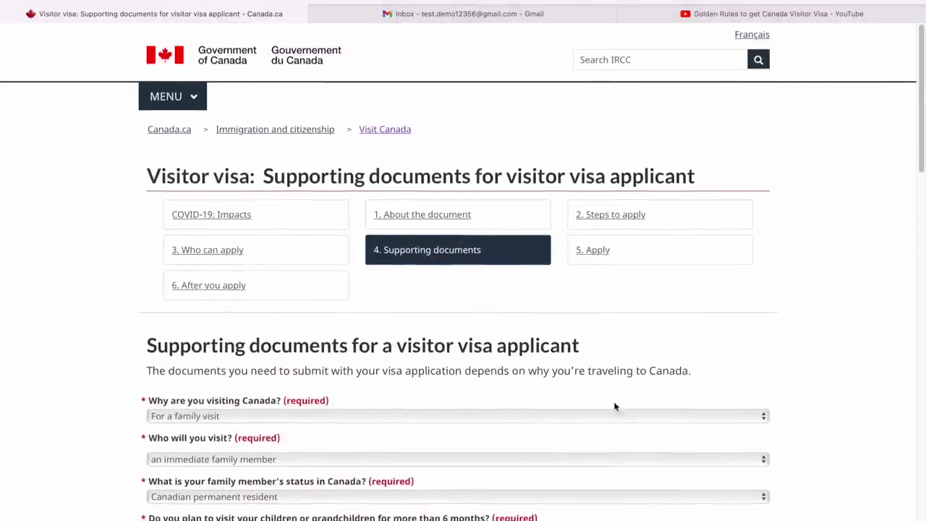
- On the 5. Apply tab, bring up the context menu for 'Check the steps to apply for a visitor visa'
left_click(644, 253)
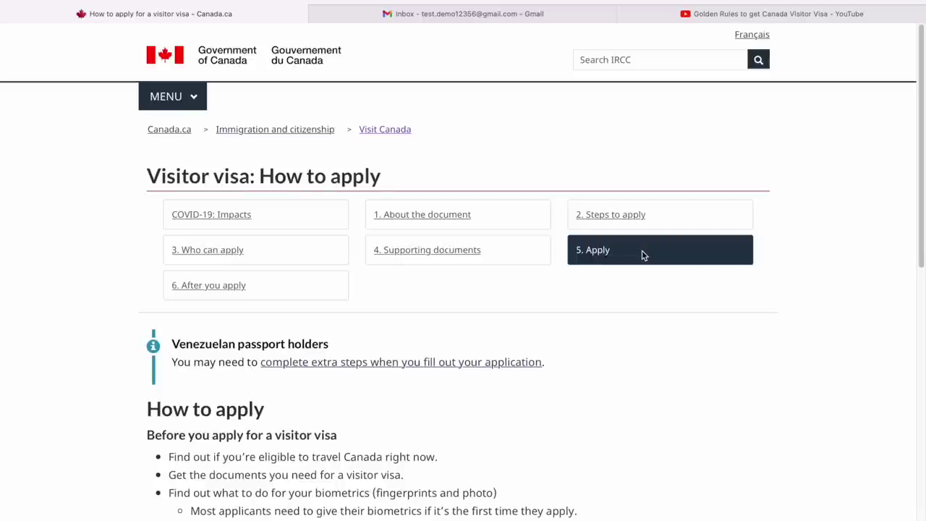
scroll(823, 378, "down", 5)
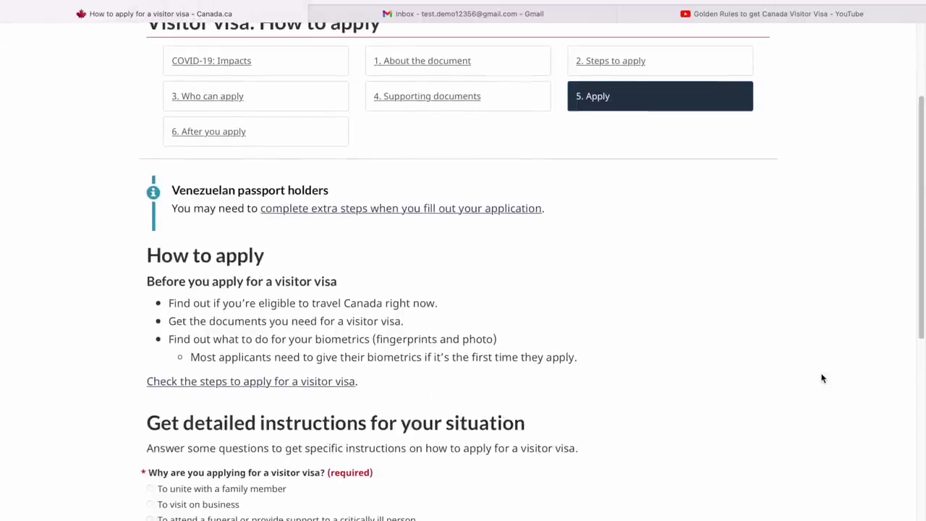
scroll(822, 377, "down", 2)
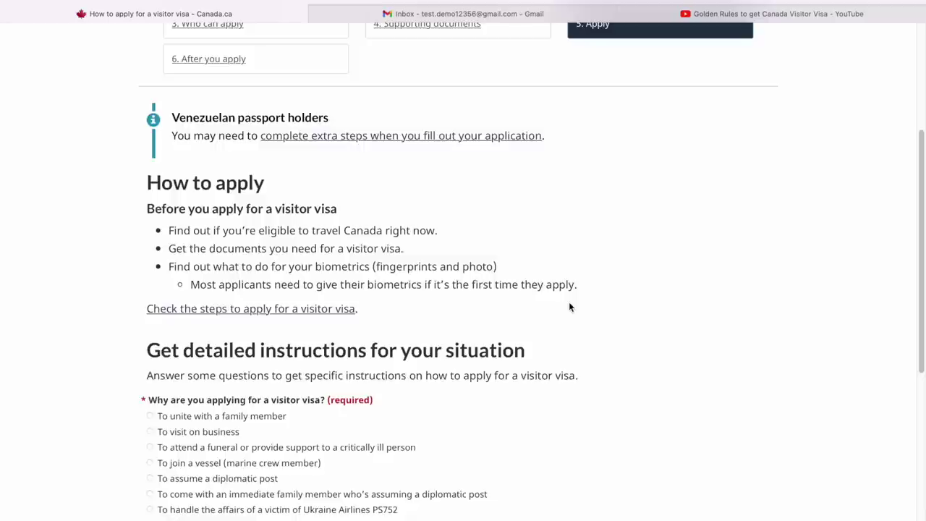
scroll(569, 307, "down", 1)
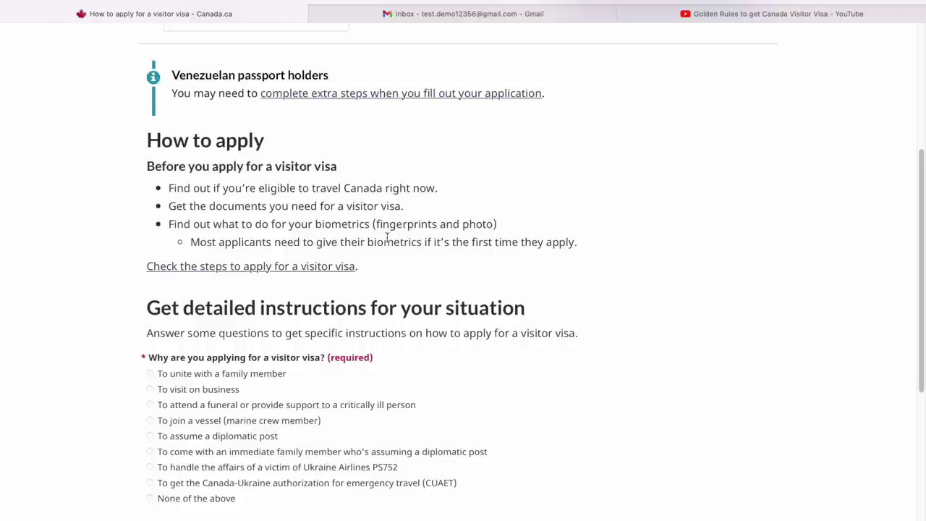
right_click(342, 269)
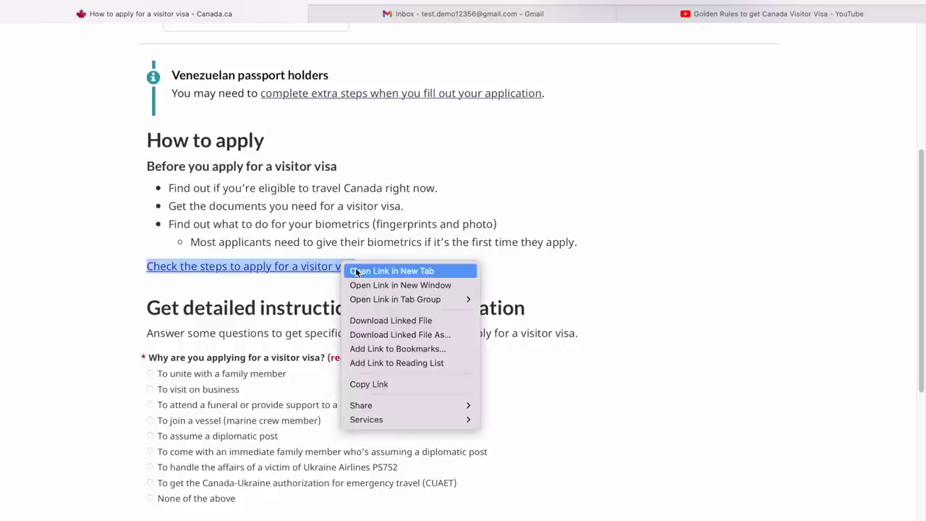
left_click(356, 268)
left_click(396, 15)
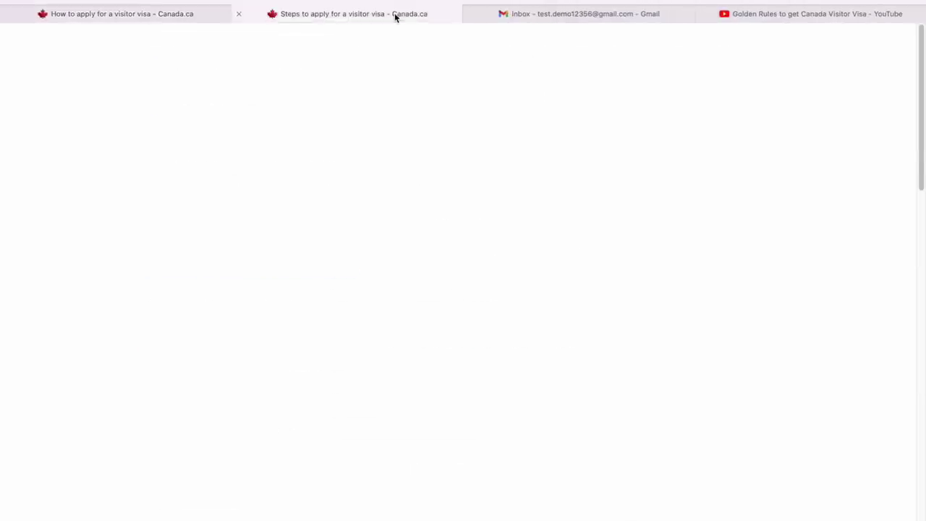
scroll(430, 382, "down", 3)
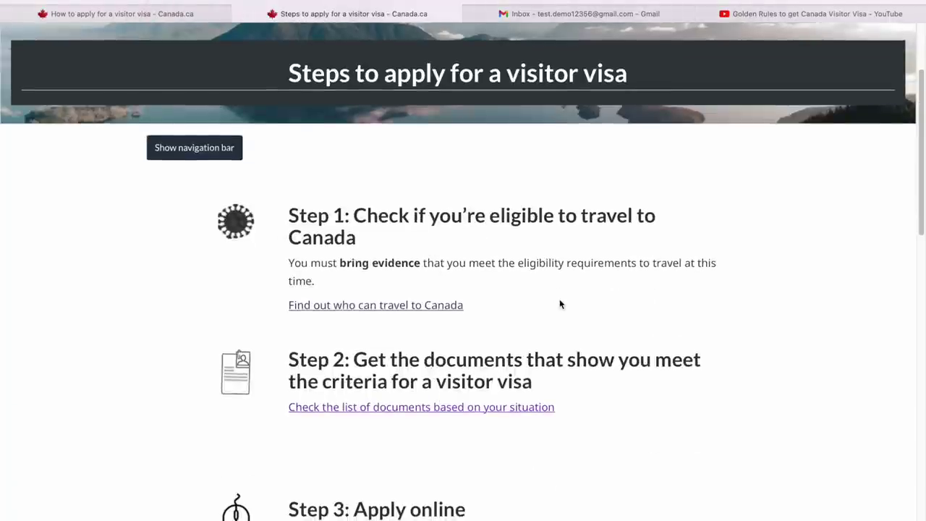
scroll(560, 304, "down", 3)
scroll(559, 304, "down", 3)
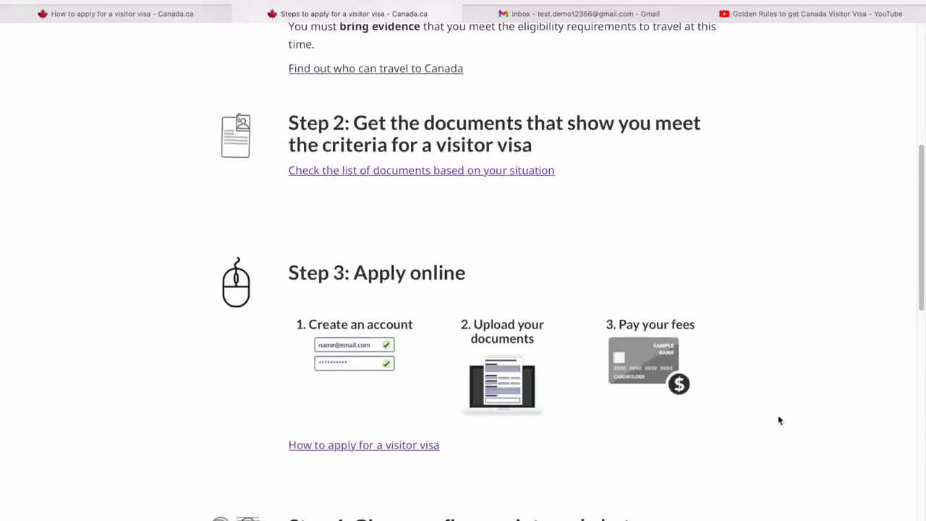
scroll(622, 436, "down", 1)
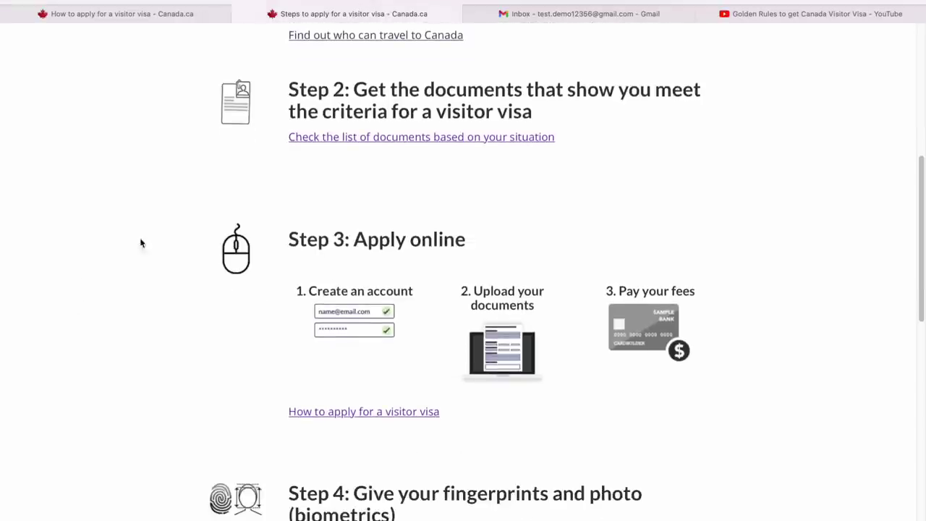
scroll(743, 455, "down", 4)
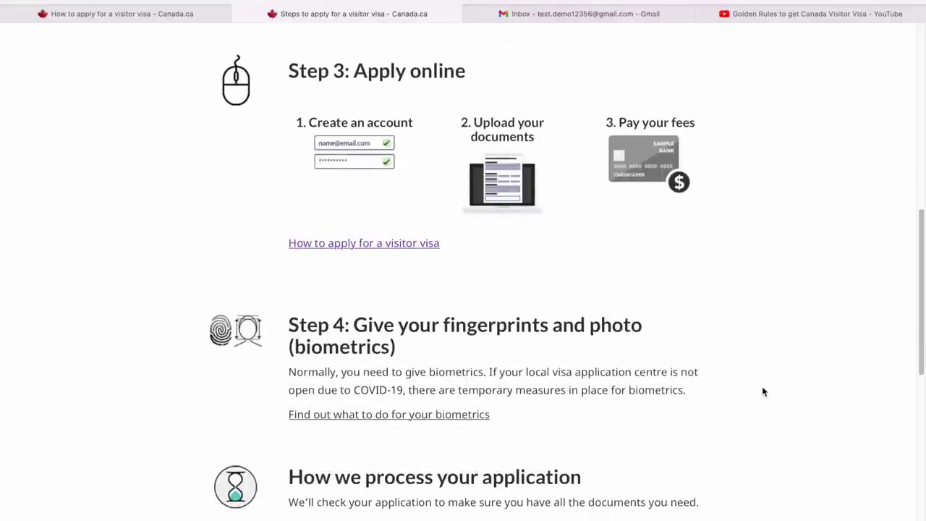
scroll(763, 391, "down", 3)
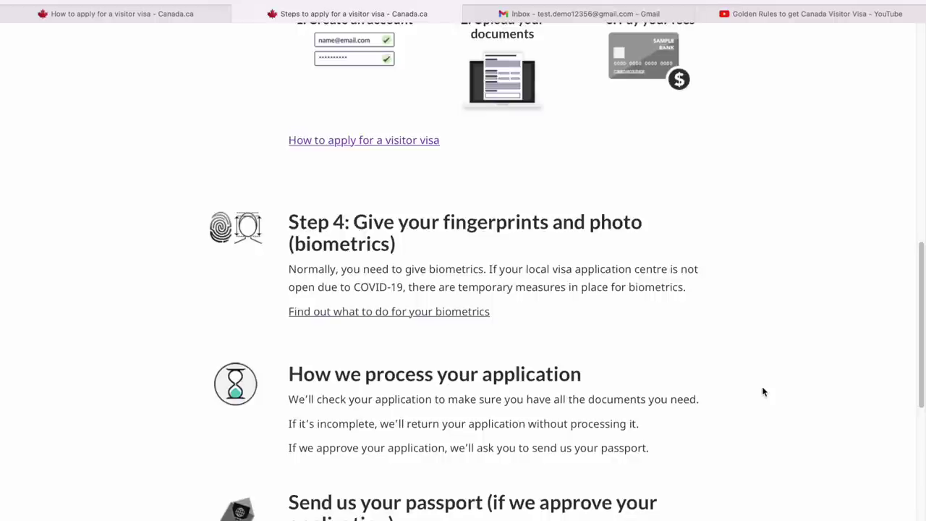
scroll(763, 392, "down", 3)
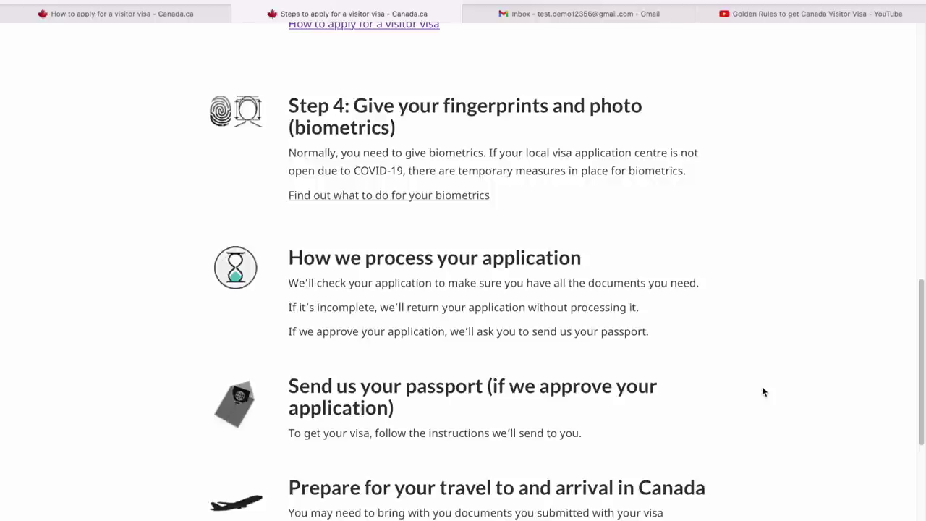
scroll(763, 392, "down", 2)
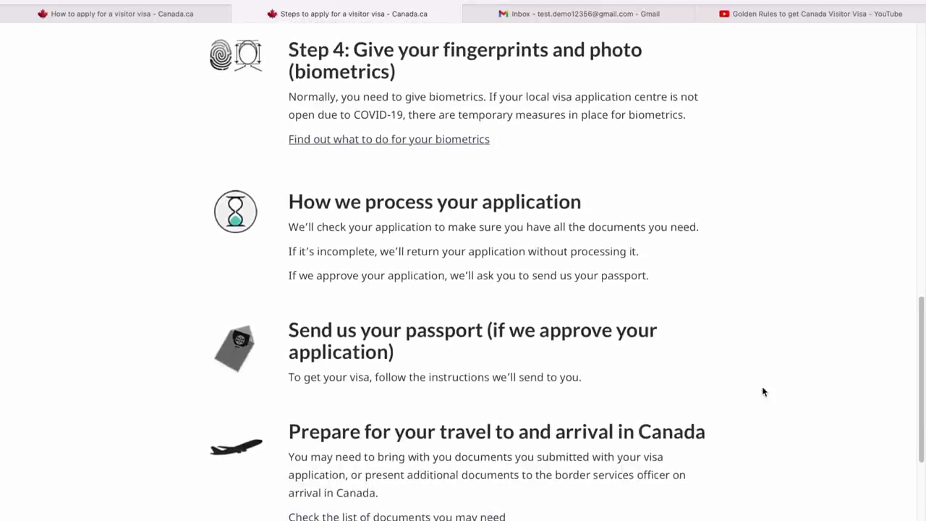
scroll(763, 392, "up", 15)
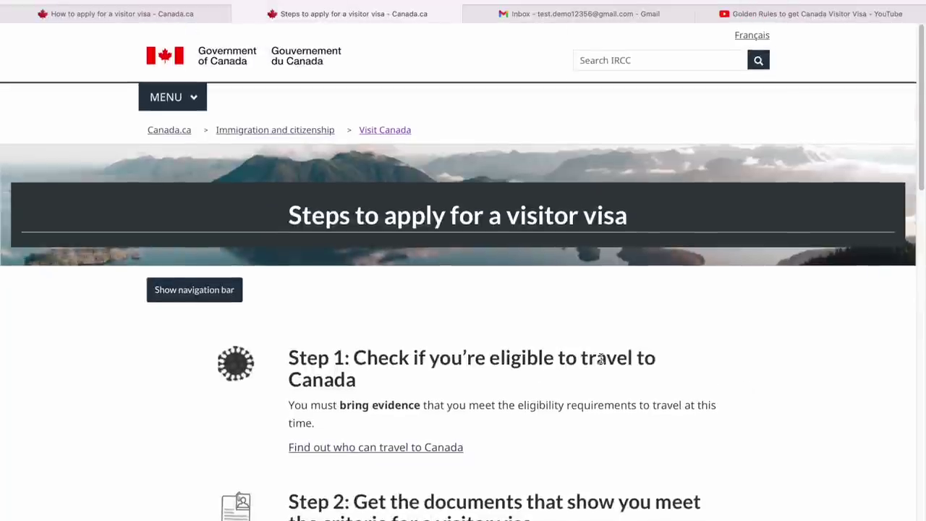
- Go back to the How to apply for a visitor visa page
left_click(121, 13)
left_click(115, 407)
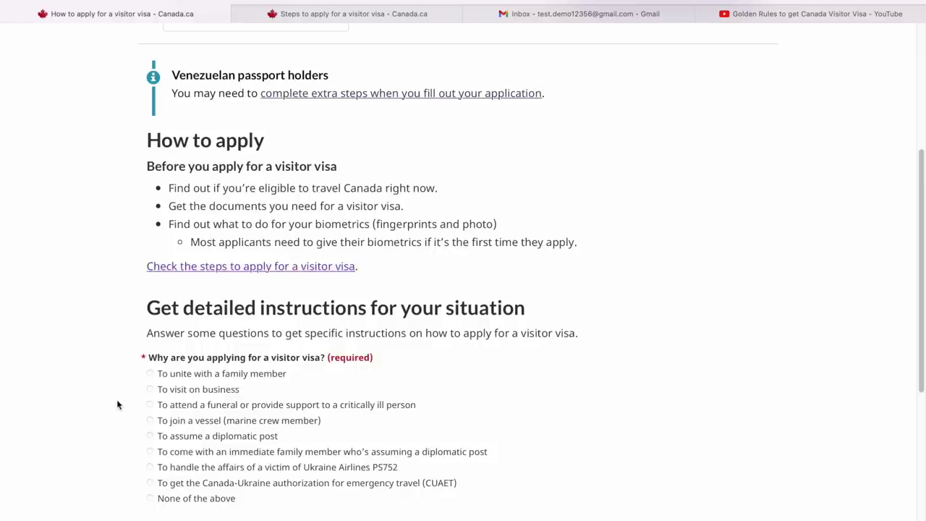
left_click(340, 13)
scroll(502, 417, "down", 10)
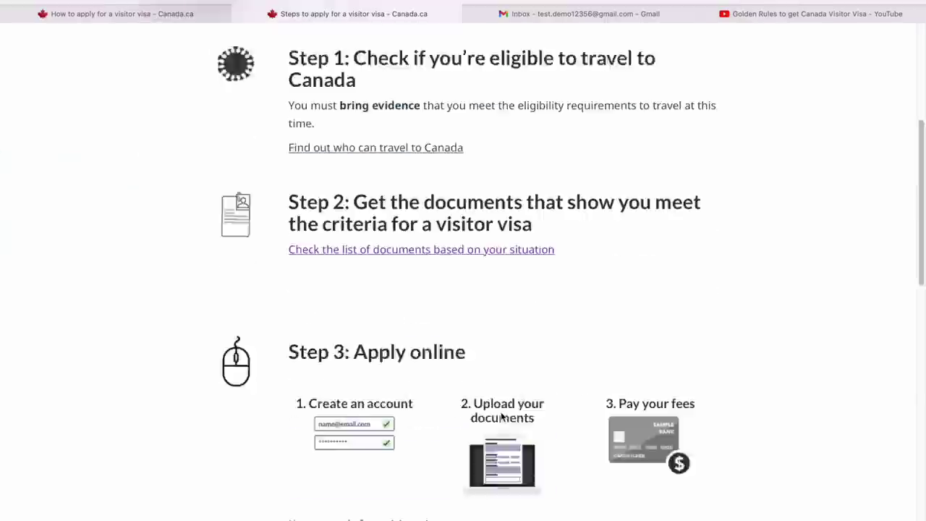
scroll(521, 413, "up", 2)
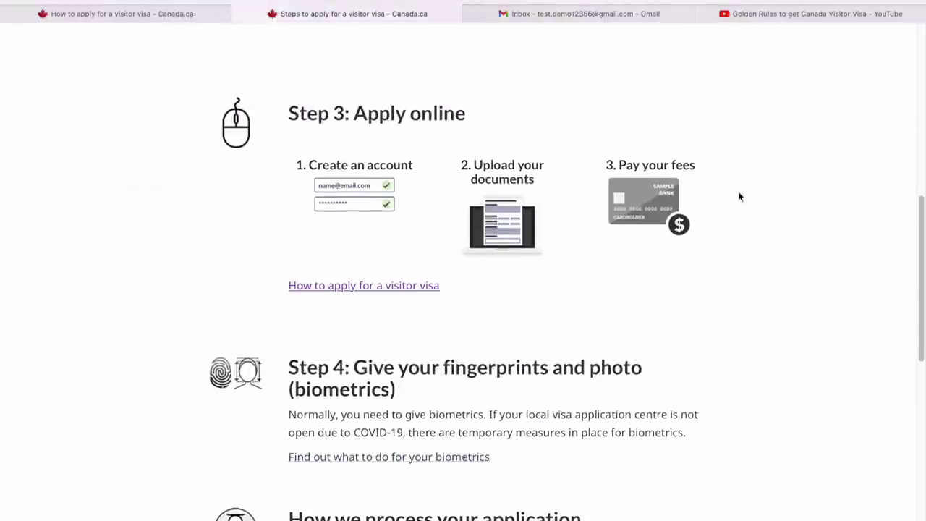
right_click(163, 18)
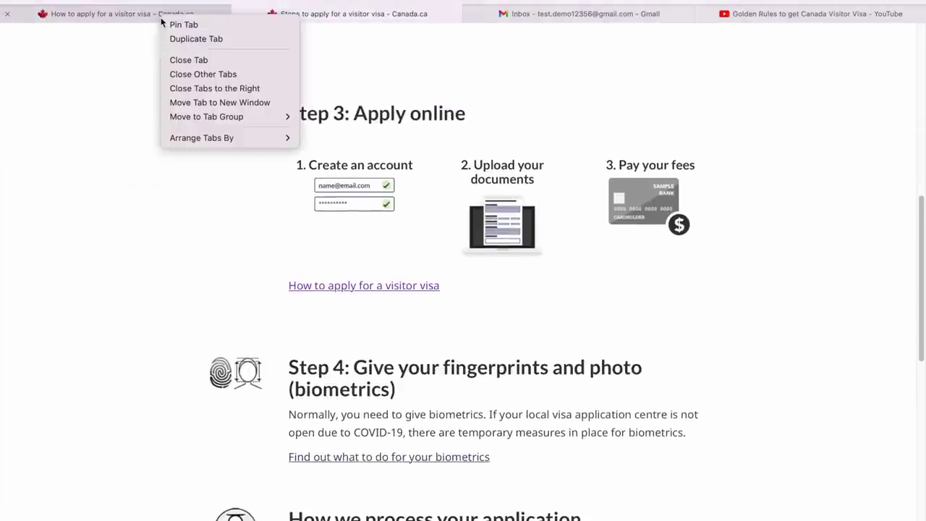
left_click(118, 26)
left_click(115, 22)
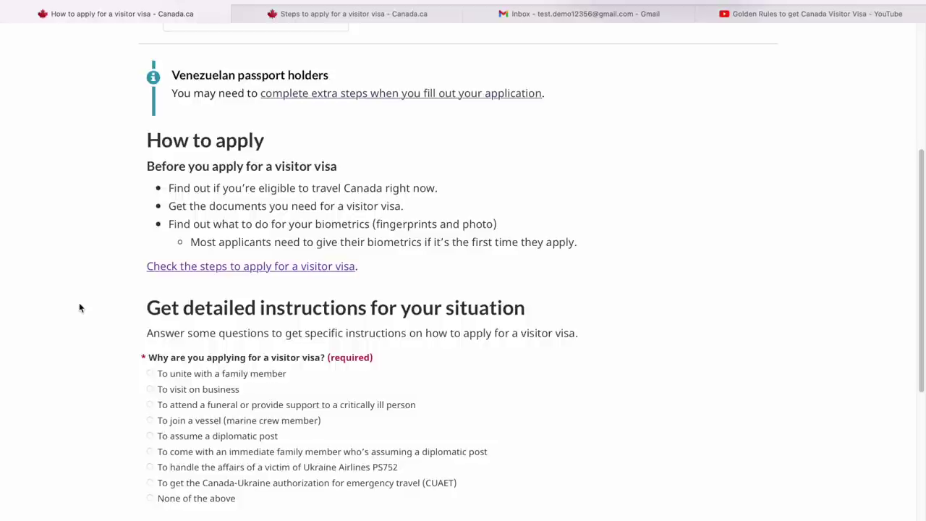
- Choose 'To unite with a family member', continue, and confirm wanting to unite with family
left_click(149, 374)
left_click(193, 511)
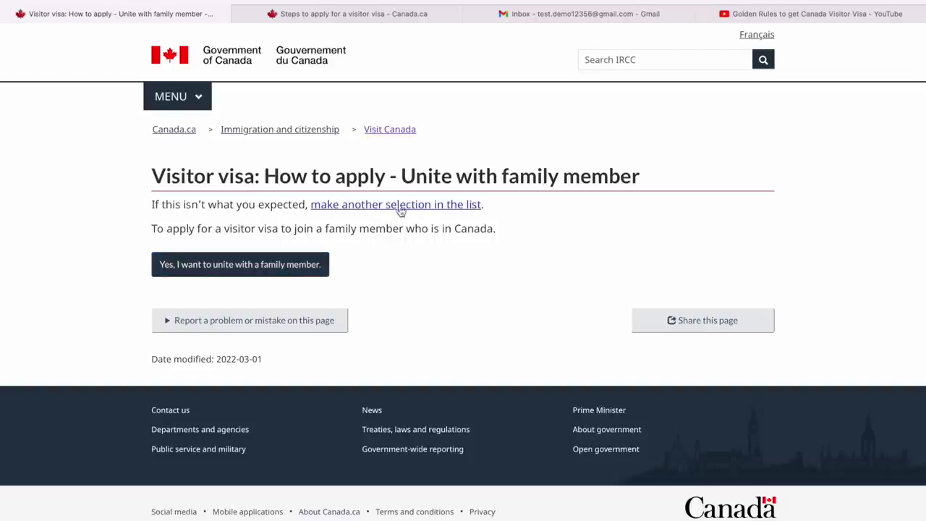
left_click(293, 268)
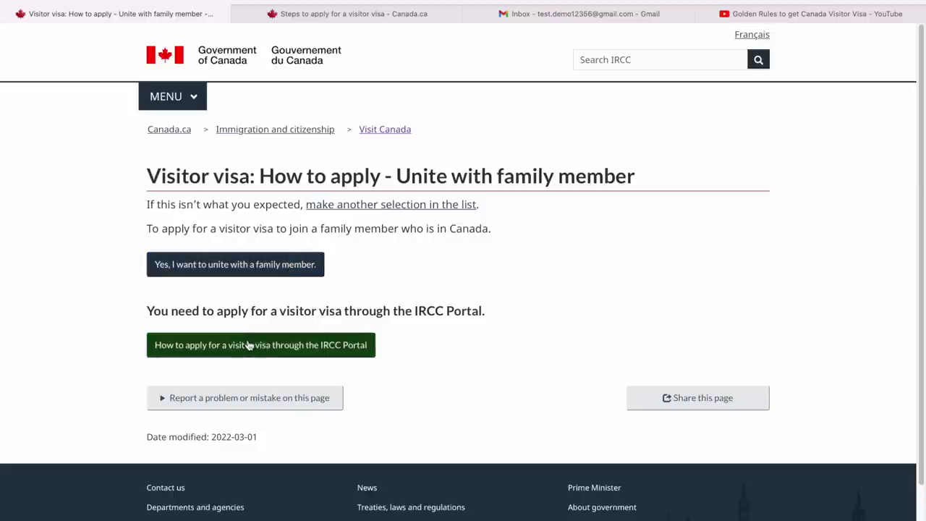
- Open the IRCC Portal application guide and scroll through its steps down to 'Sign up and apply'
left_click(248, 345)
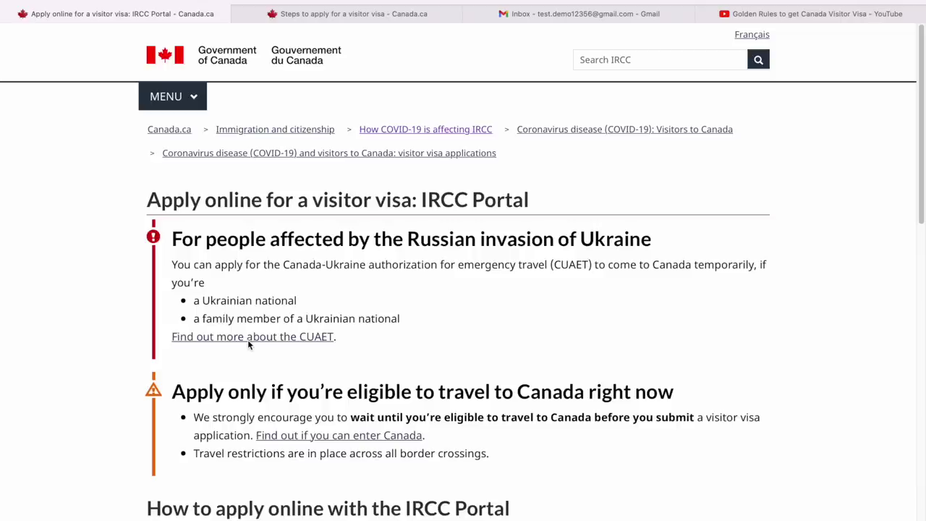
scroll(247, 345, "down", 5)
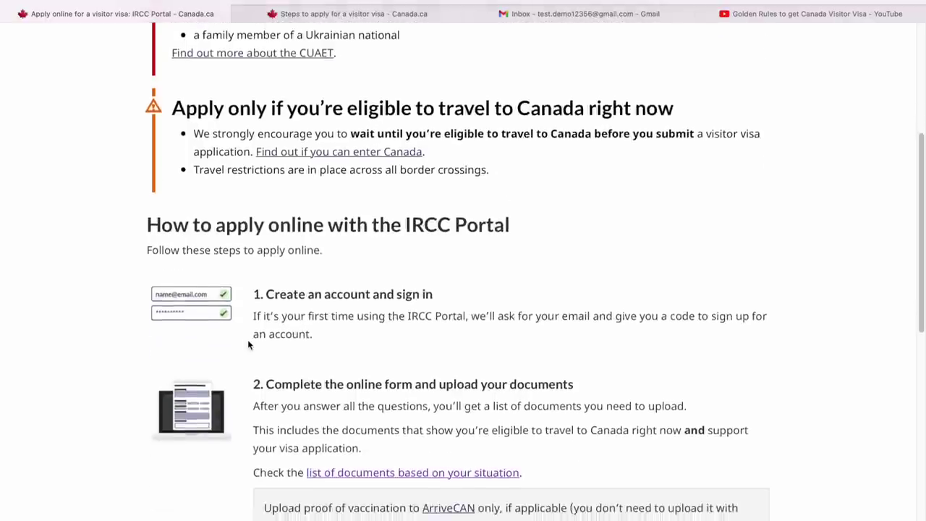
scroll(248, 345, "down", 1)
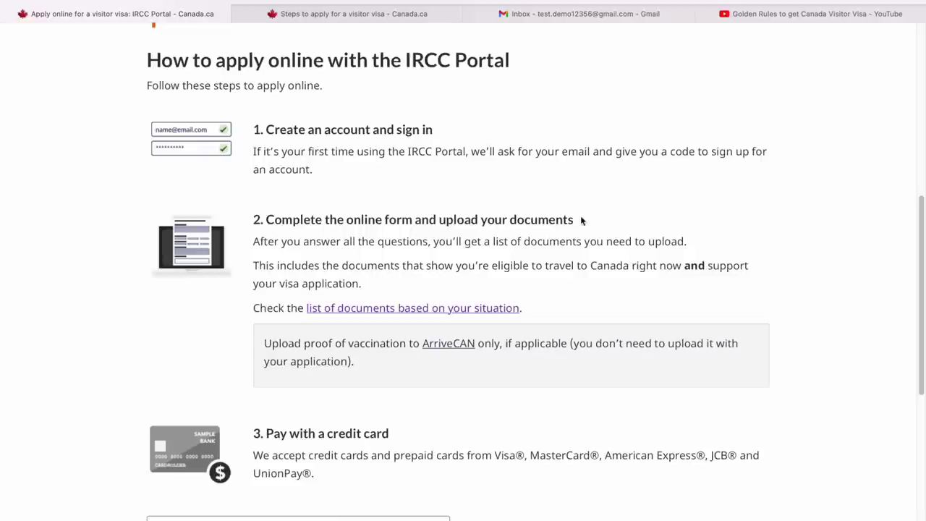
scroll(595, 218, "down", 1)
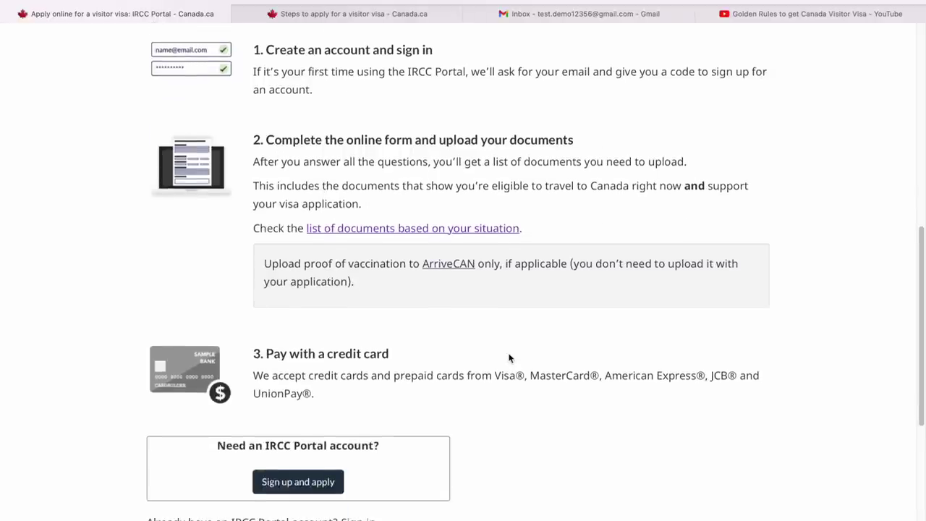
scroll(509, 358, "down", 1)
scroll(509, 357, "down", 1)
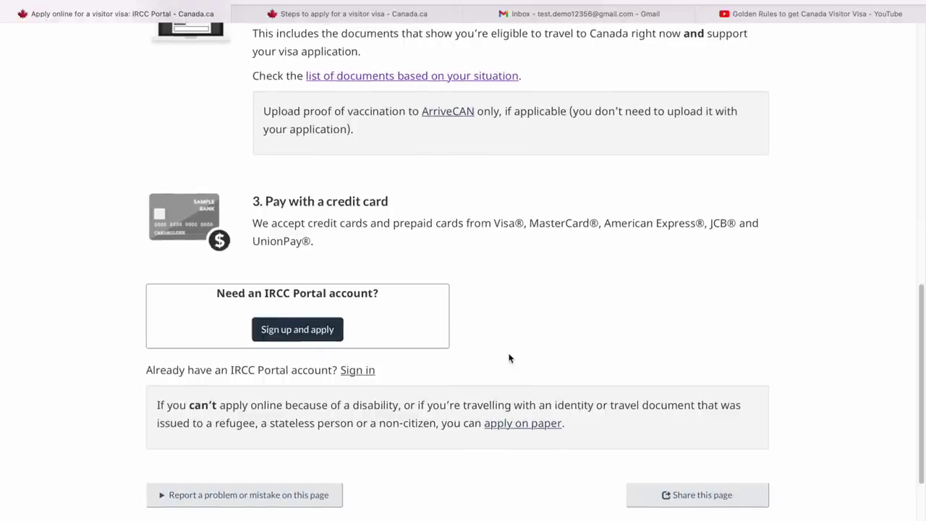
scroll(509, 359, "up", 1)
scroll(508, 358, "up", 5)
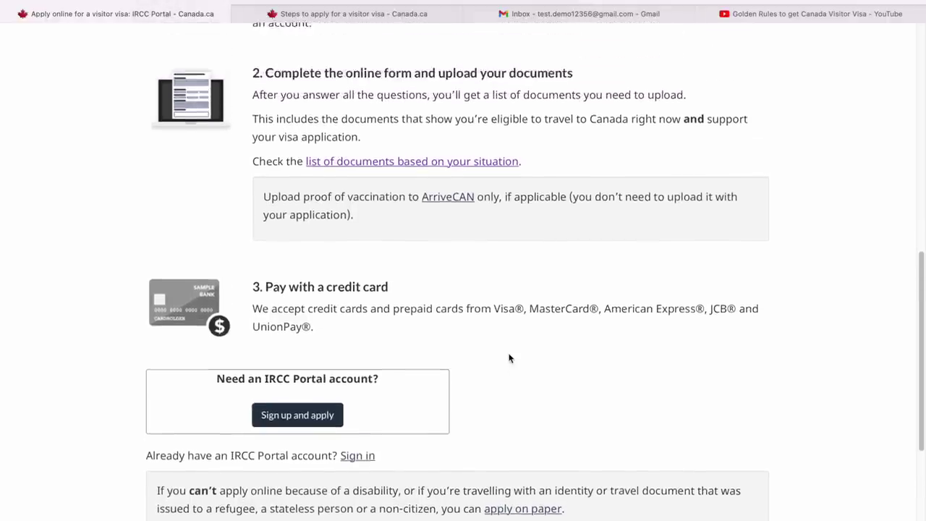
scroll(509, 358, "up", 7)
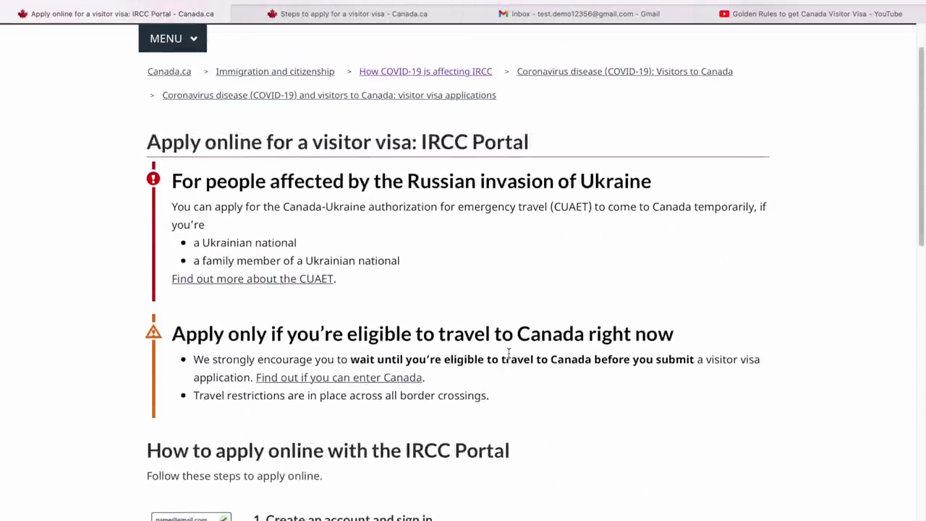
scroll(509, 353, "down", 10)
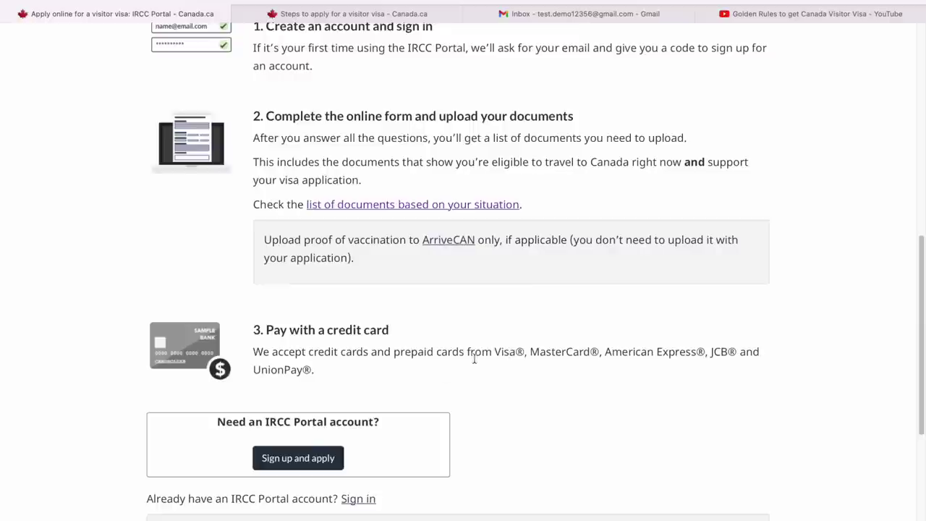
- Under Sign up and apply, choose applying for myself, answer No, and open Get an IRCC Portal account
left_click(317, 459)
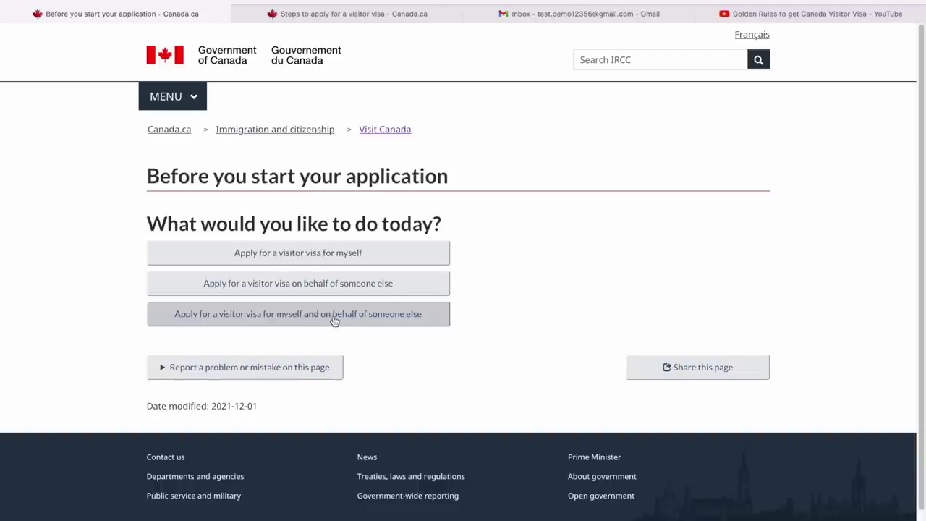
left_click(367, 259)
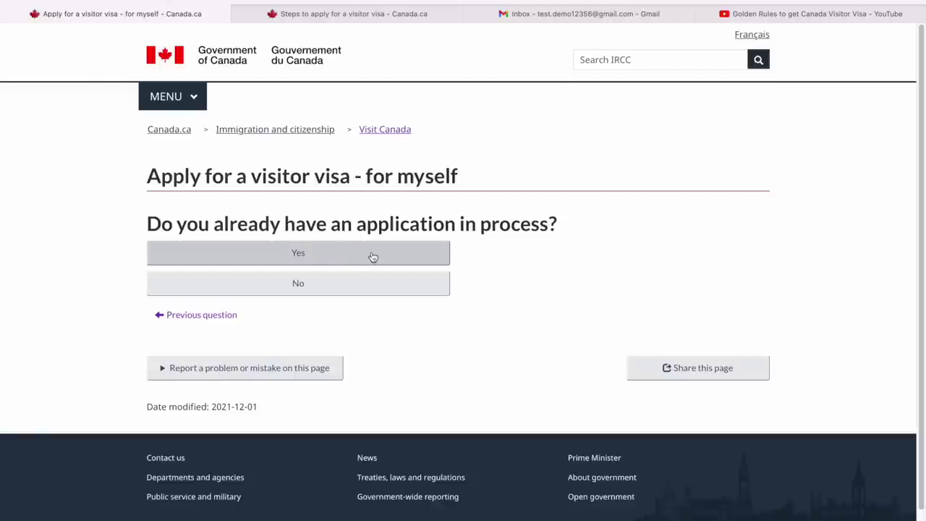
left_click(329, 288)
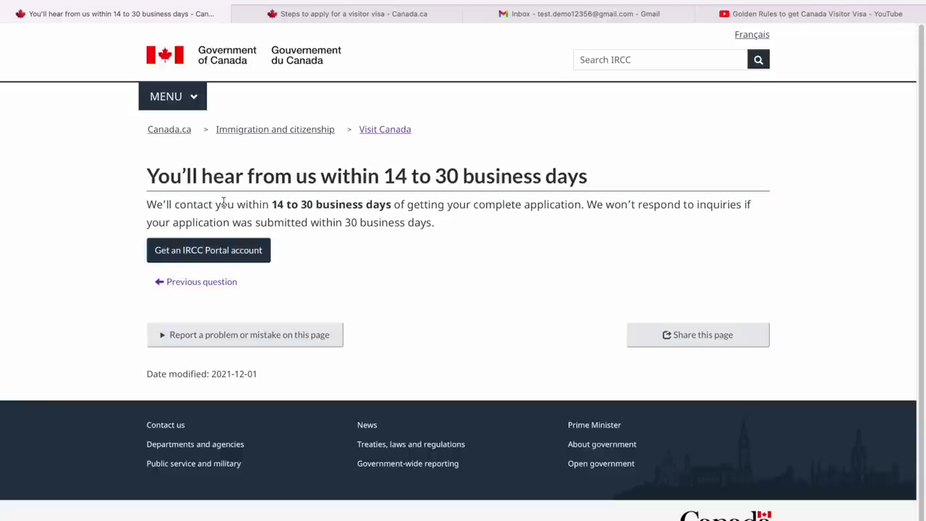
left_click(224, 252)
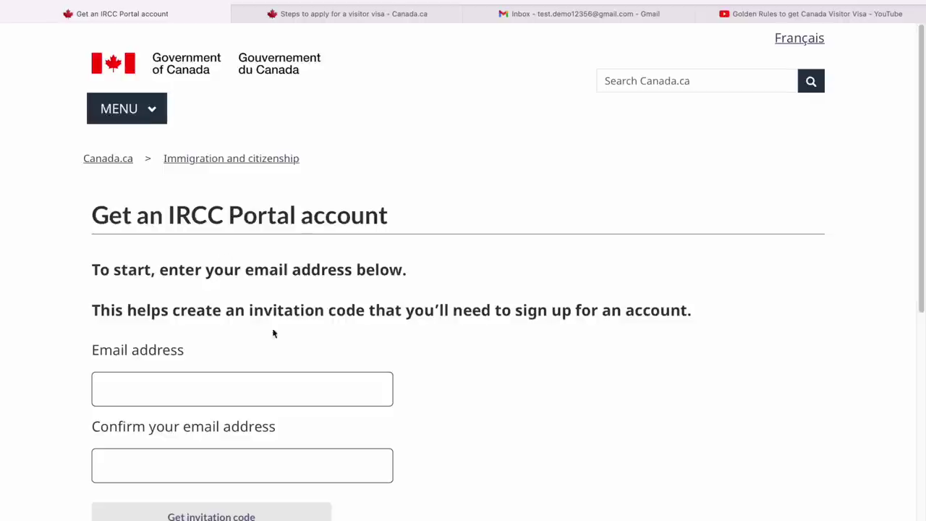
- Enter the e-mail address and generate the IRCC Portal invitation code
scroll(282, 348, "down", 1)
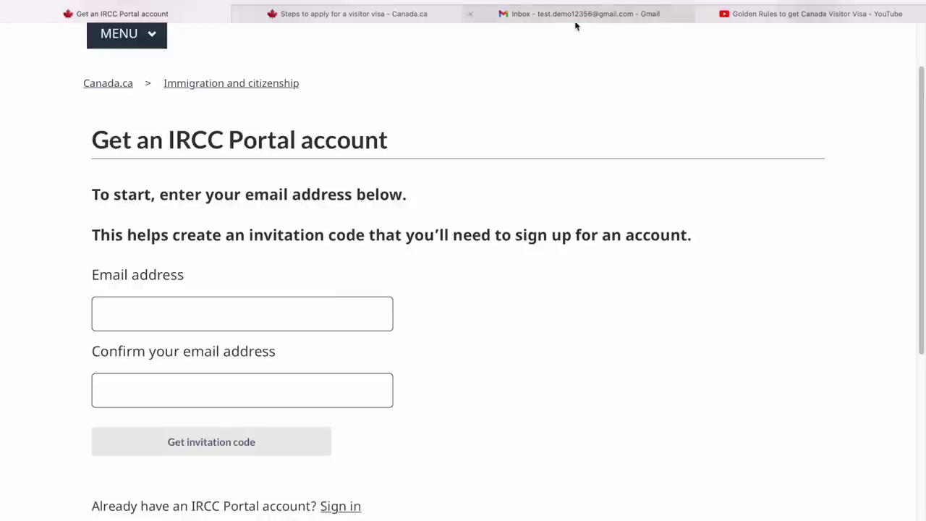
mouse_move(580, 22)
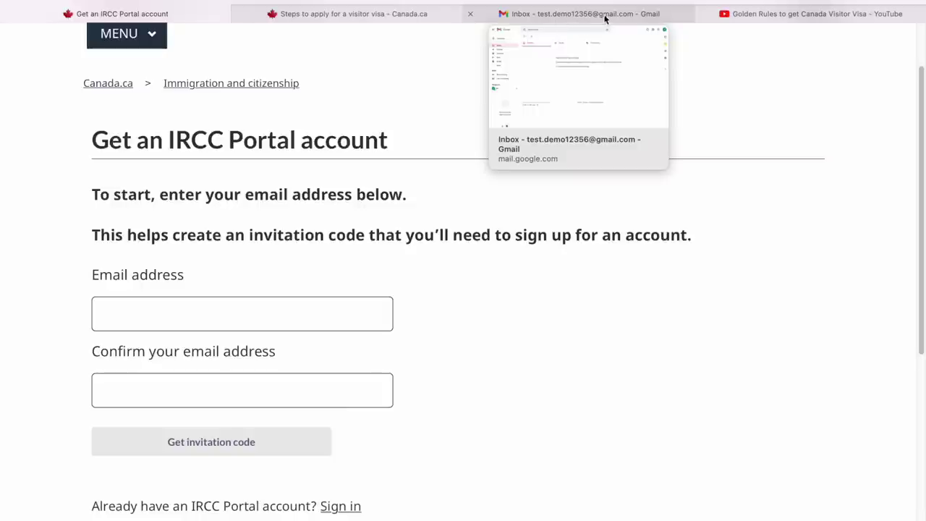
left_click(213, 315)
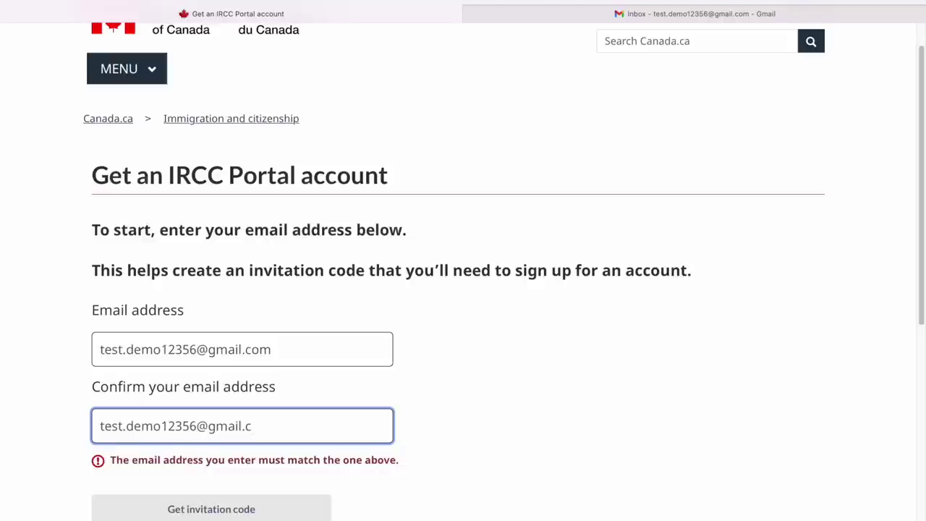
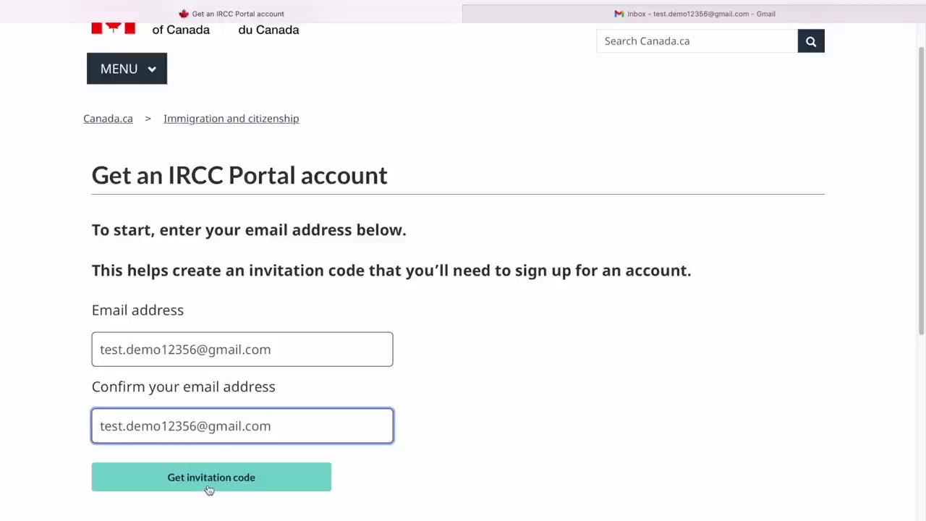
left_click(232, 479)
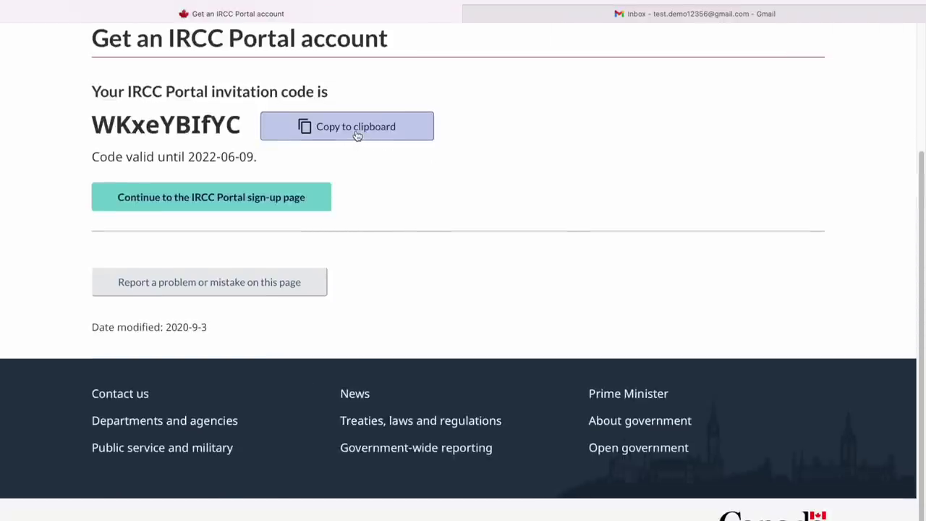
- Copy the invitation code, then paste it and the account e-mail into the sign-up form
left_click(356, 135)
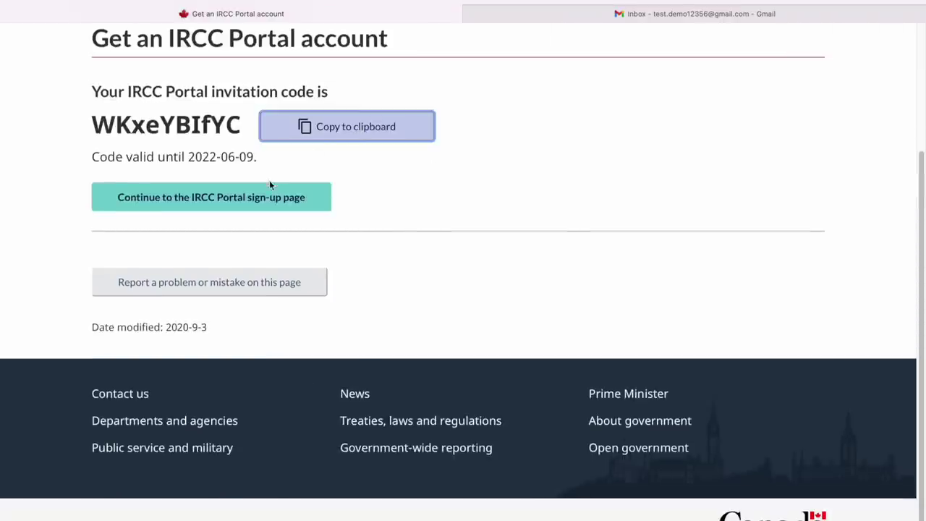
left_click(255, 197)
left_click(218, 240)
key("super+v")
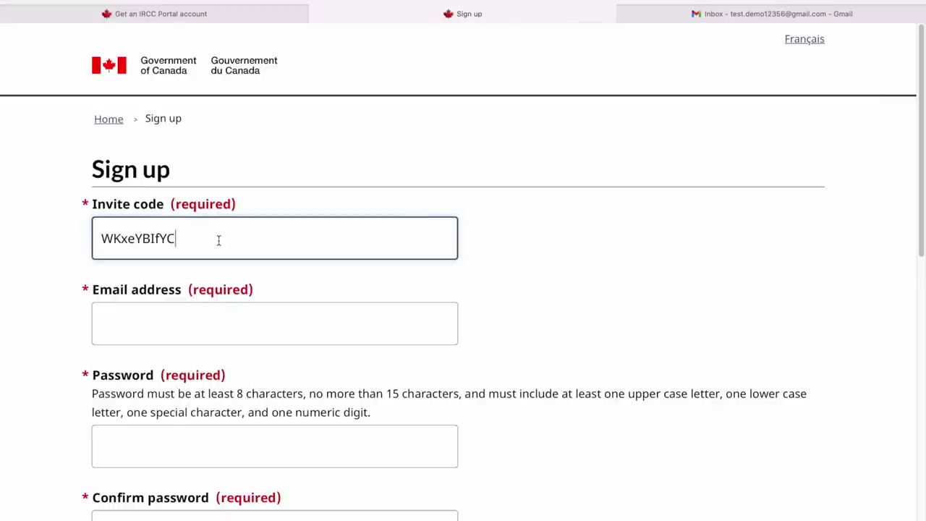
left_click(192, 317)
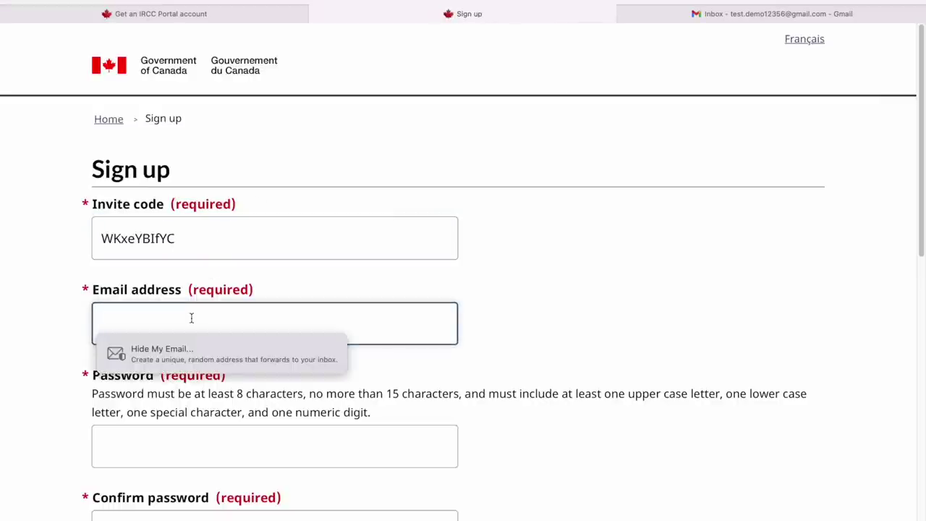
key("super+v")
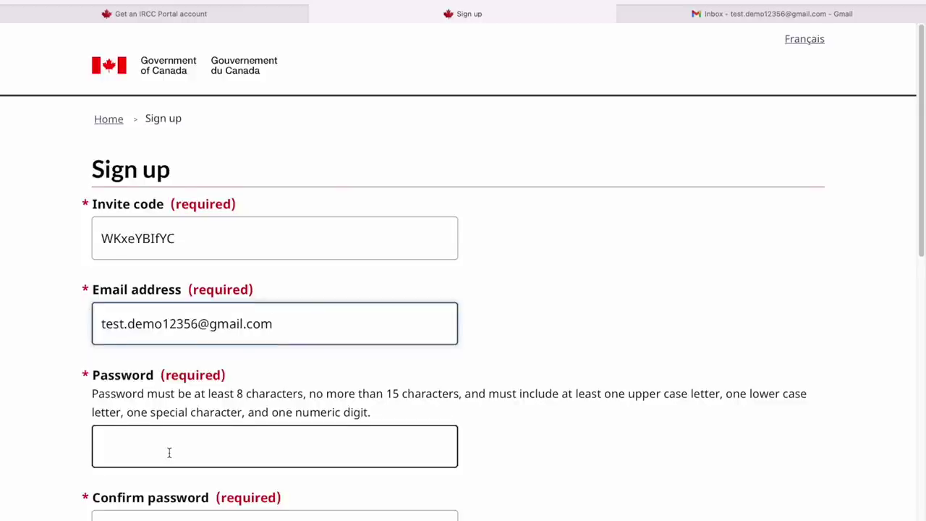
scroll(169, 452, "down", 2)
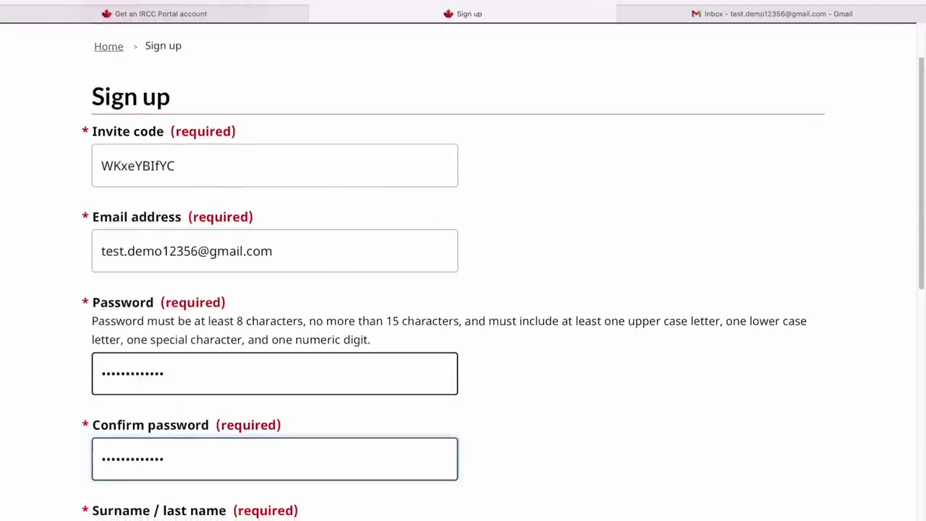
scroll(90, 475, "down", 5)
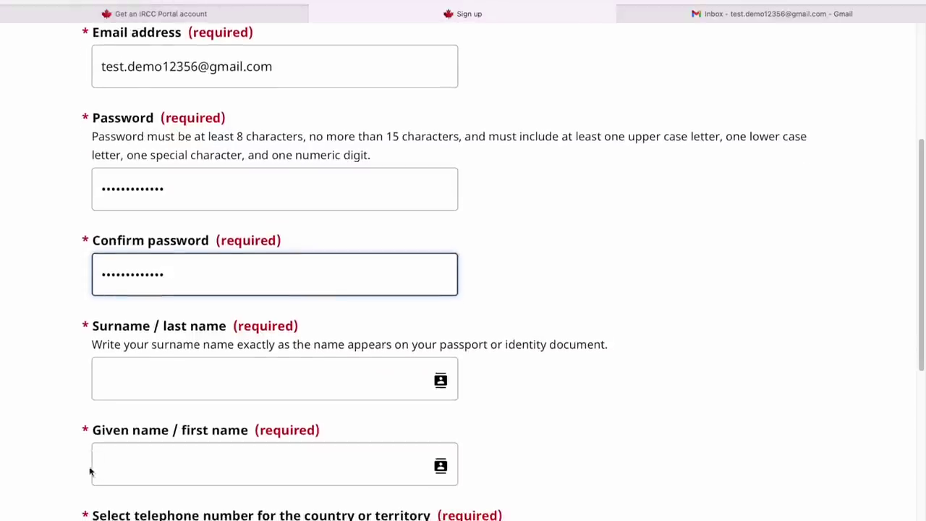
- Fill in the surname and given name fields
left_click(132, 386)
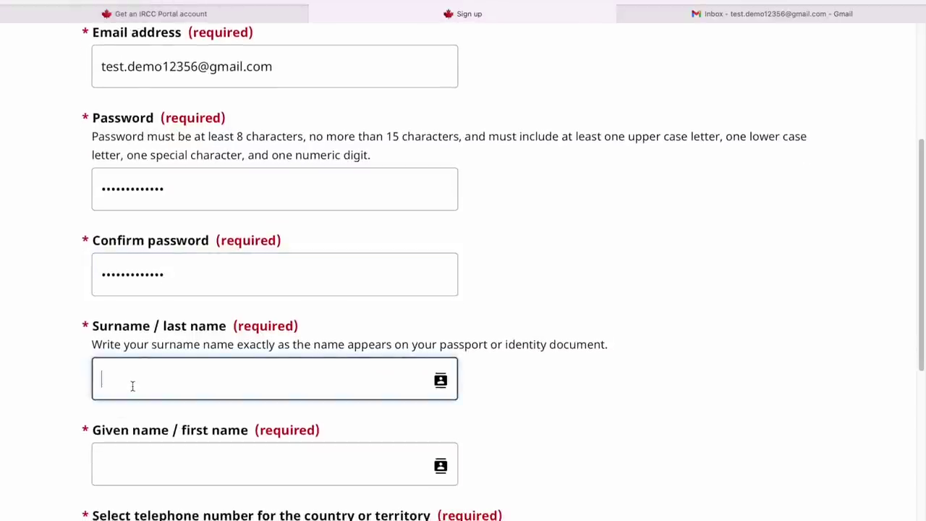
type("Demo")
key("Tab")
type("Test")
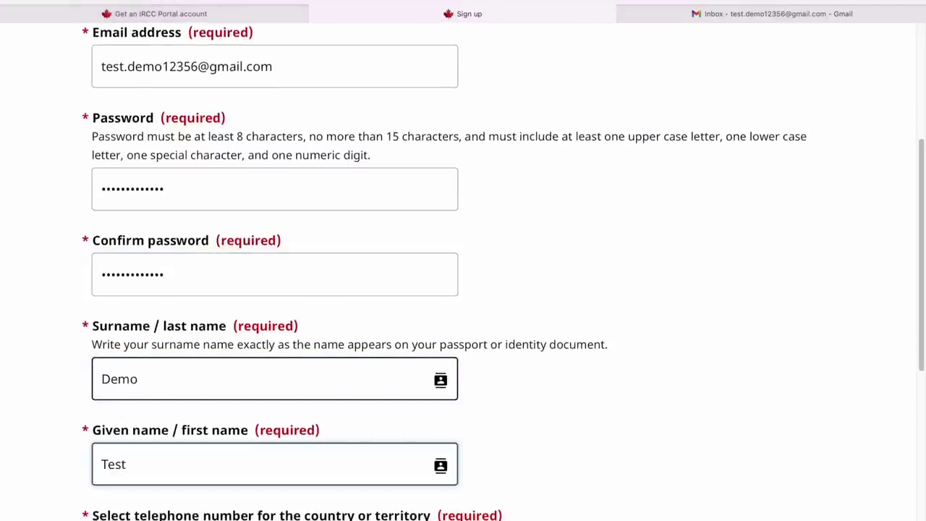
scroll(70, 401, "down", 5)
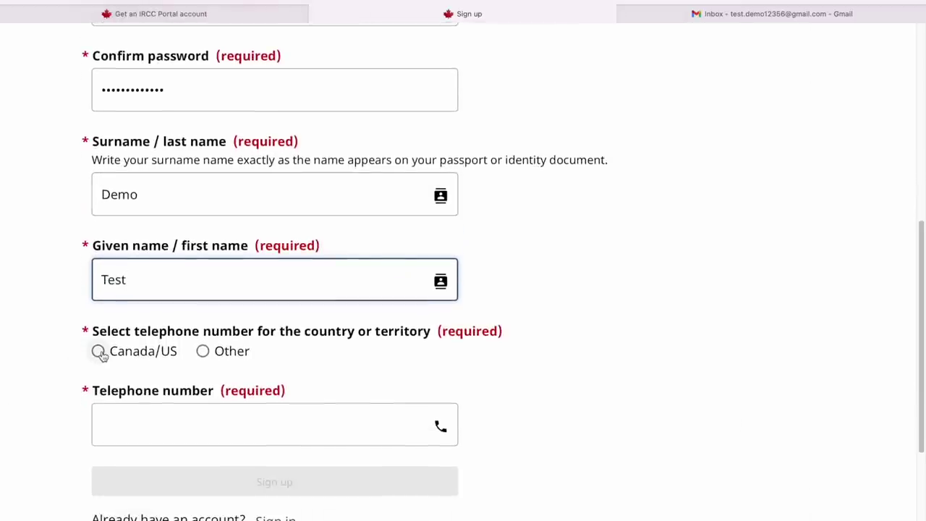
- Enter an other-country phone number with dial code 91 and submit the sign-up form
left_click(99, 353)
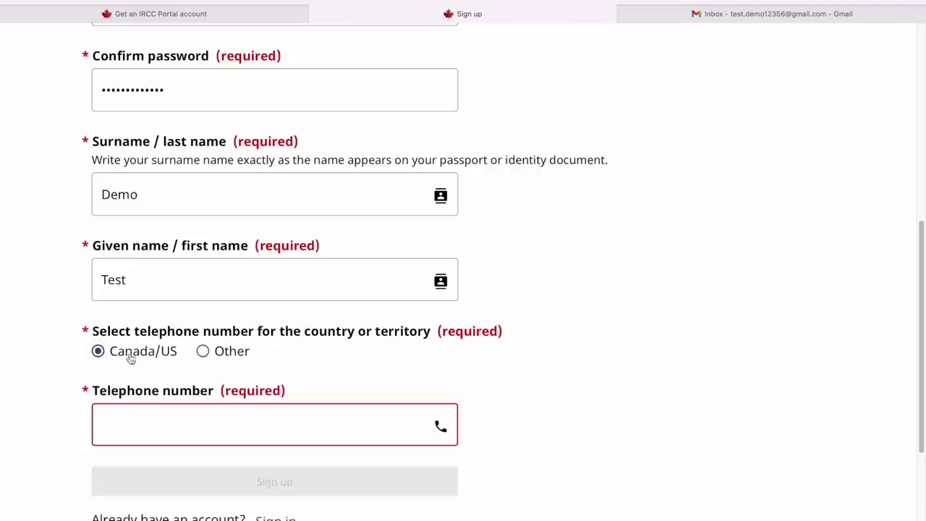
left_click(203, 353)
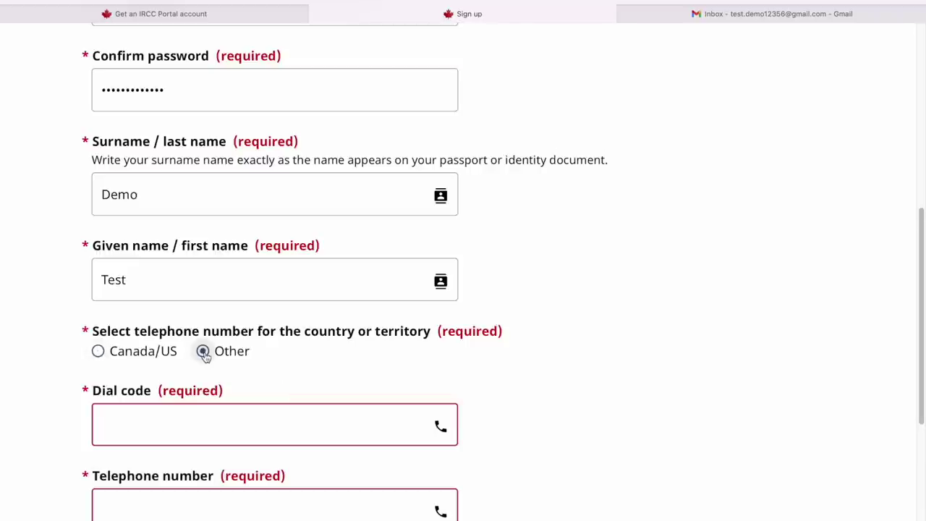
left_click(185, 432)
type("91")
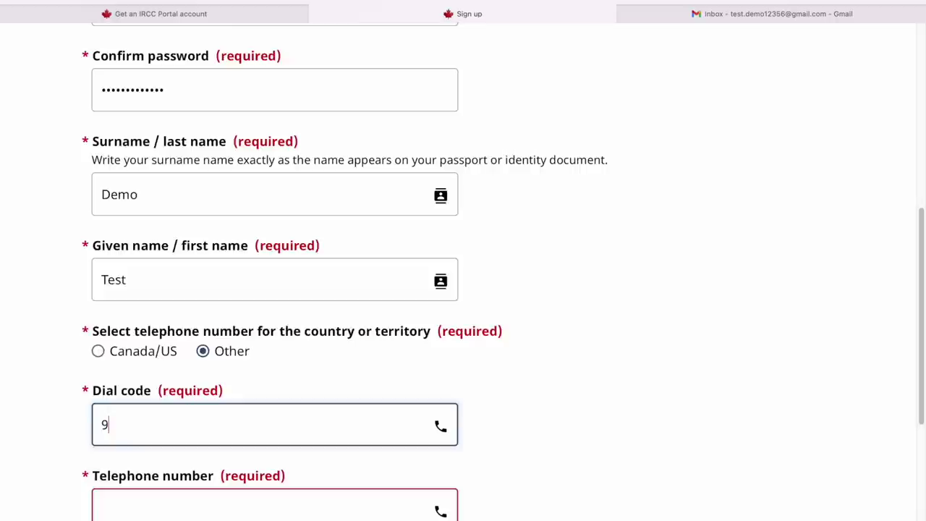
left_click(183, 515)
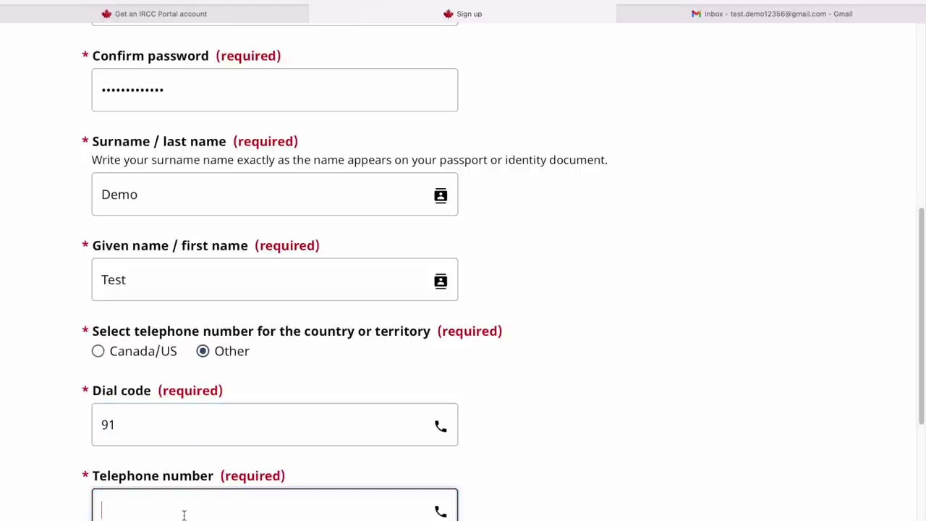
type("9999999999")
scroll(246, 435, "down", 2)
left_click(246, 437)
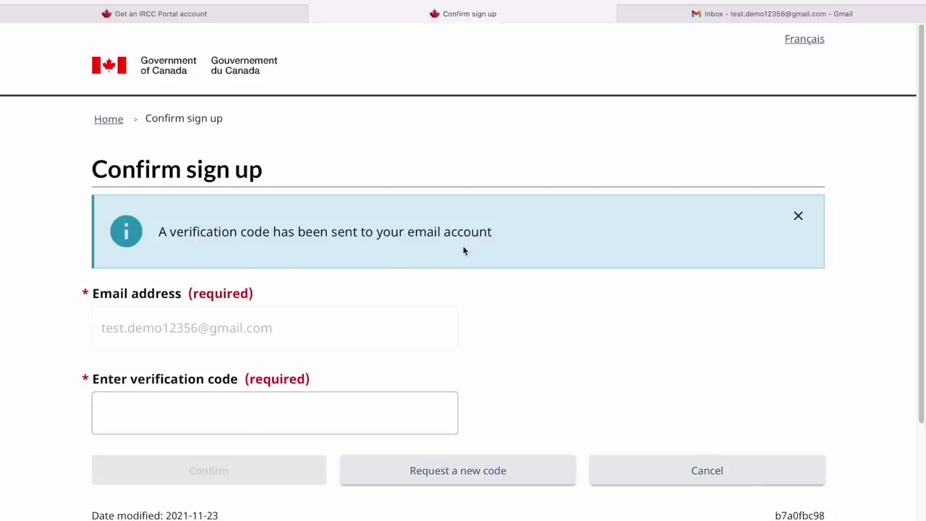
- Copy the code from the Gmail IRCC Portal Next steps e-mail and confirm it in the portal
left_click(729, 16)
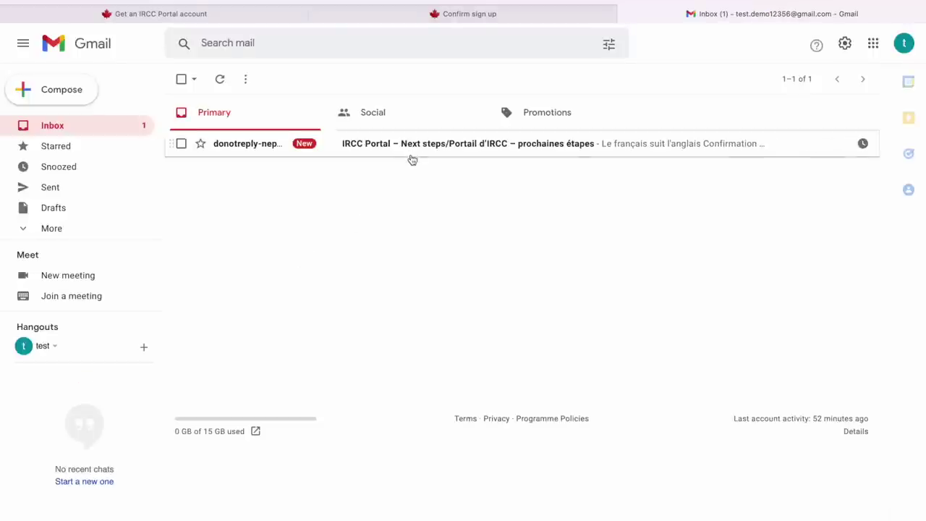
left_click(419, 150)
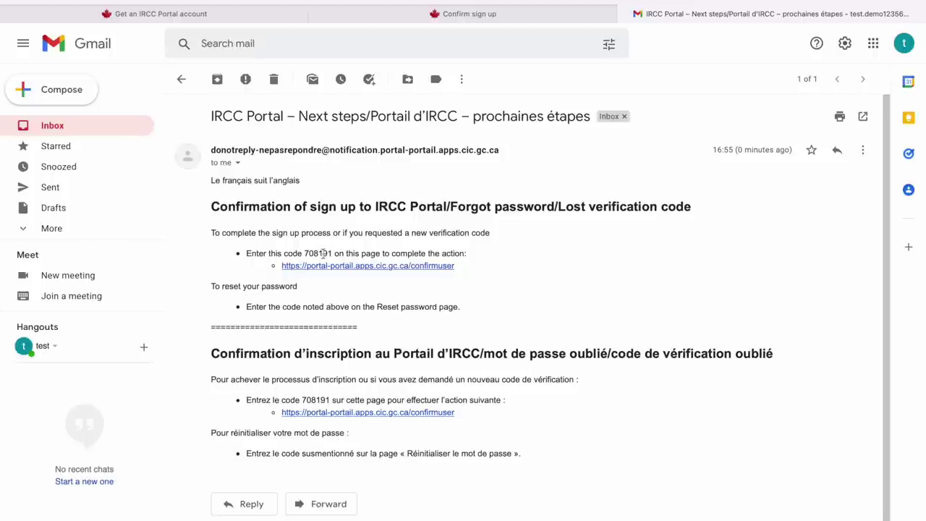
double_click(315, 253)
key("ctrl+c")
right_click(315, 253)
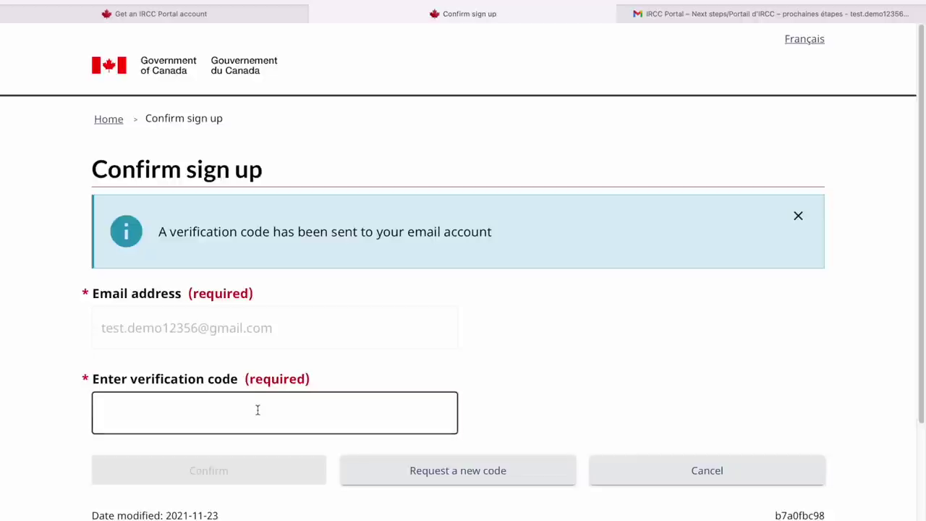
key("ctrl+v")
left_click(231, 465)
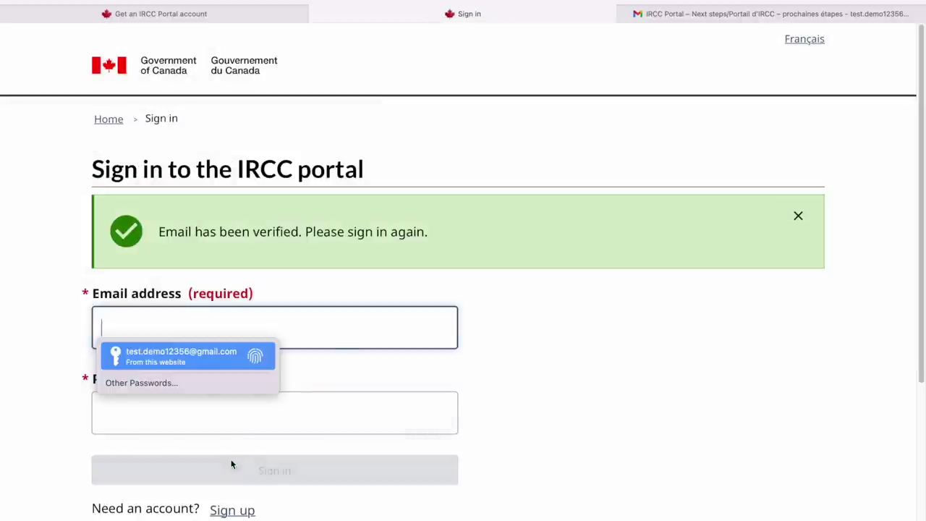
left_click(230, 259)
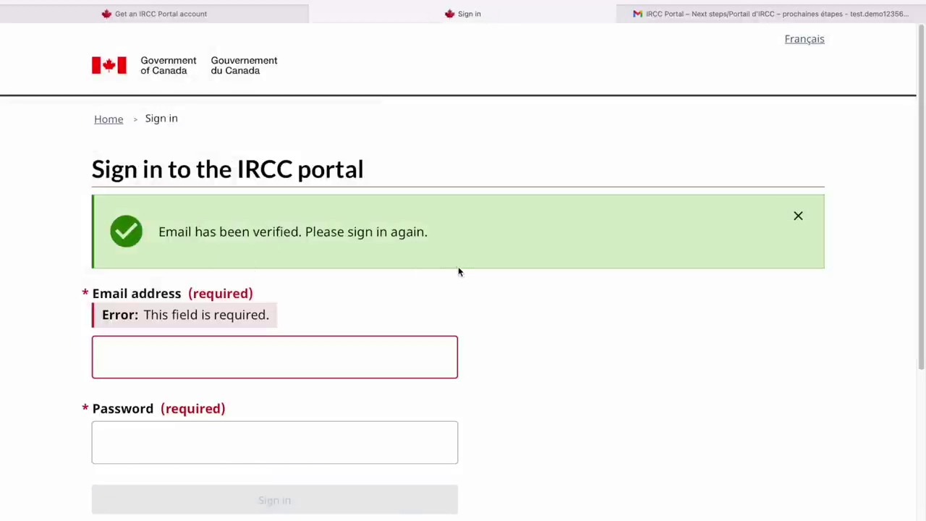
- Sign in to the IRCC portal with the saved e-mail and password
left_click(308, 355)
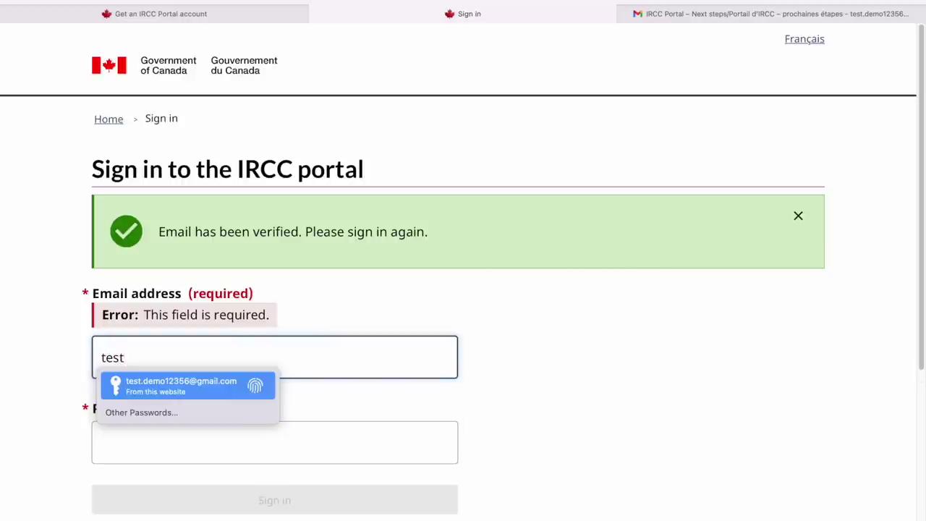
key("Return")
left_click(295, 476)
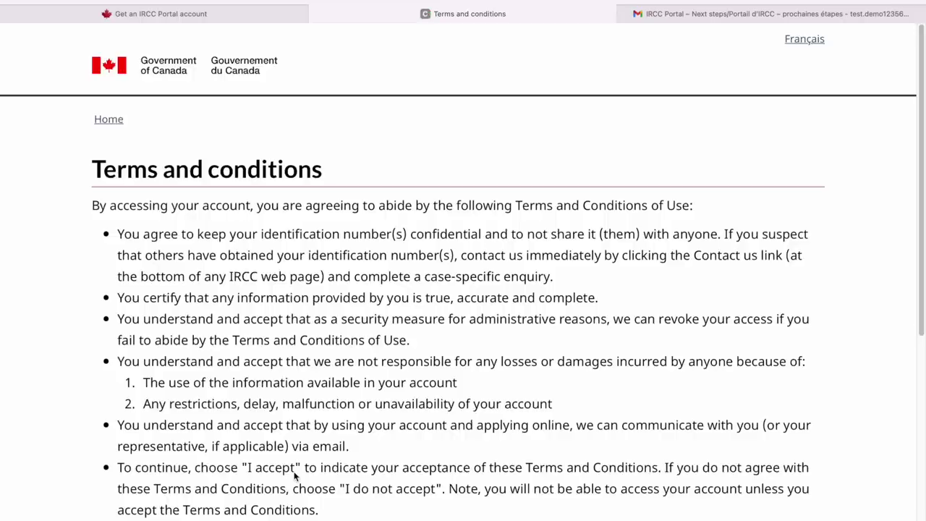
- Read through and accept the Terms and conditions
scroll(294, 475, "down", 1)
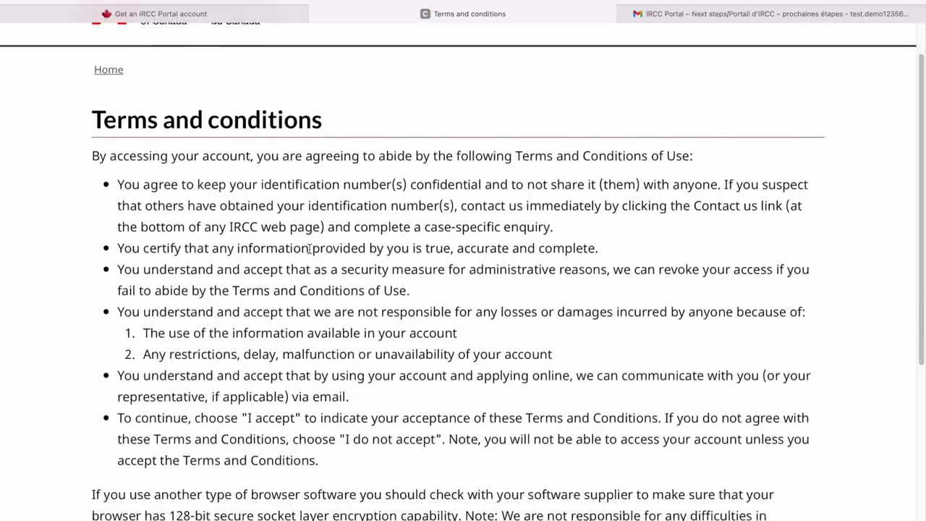
scroll(310, 249, "down", 1)
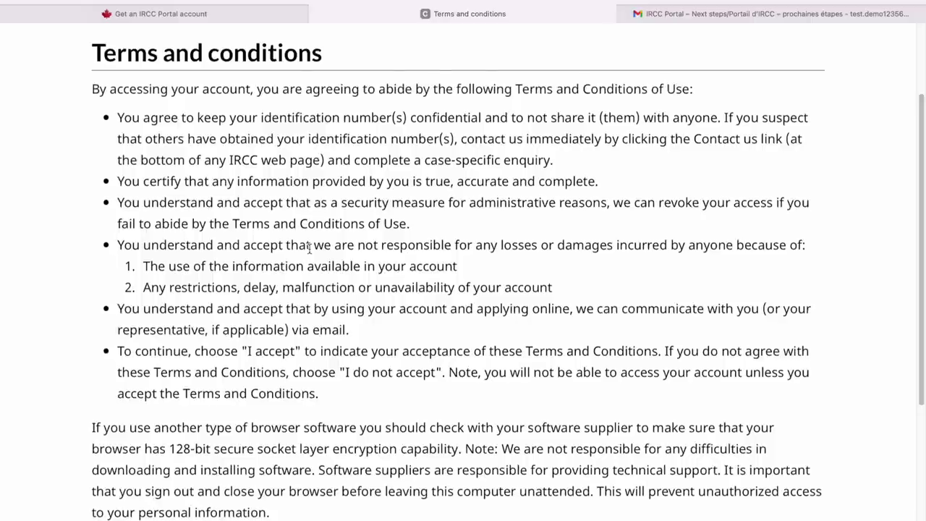
scroll(310, 249, "down", 1)
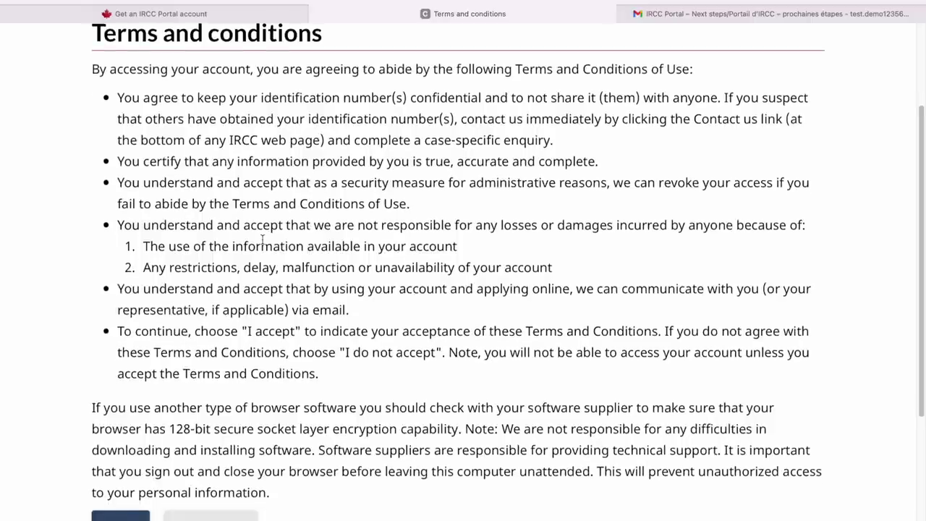
left_click(122, 516)
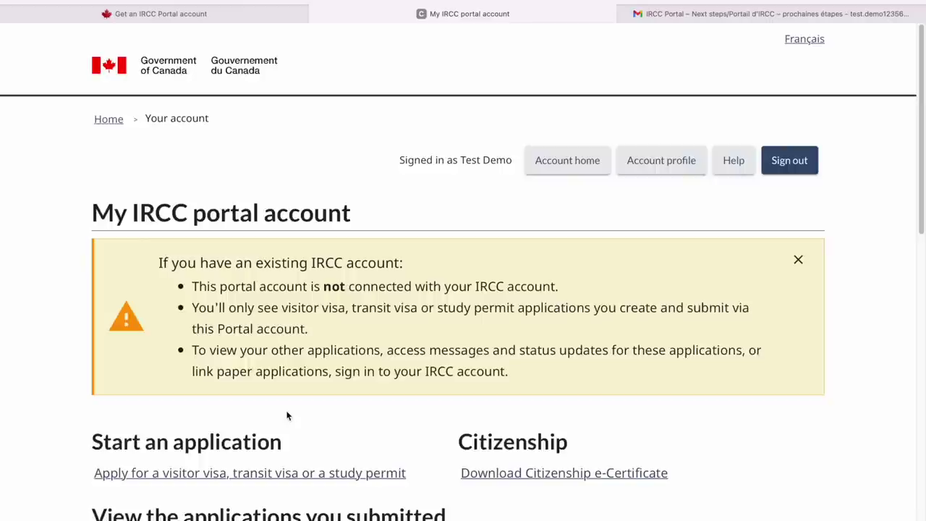
- Scroll through the My IRCC account home to locate the Start an application links
scroll(286, 416, "down", 3)
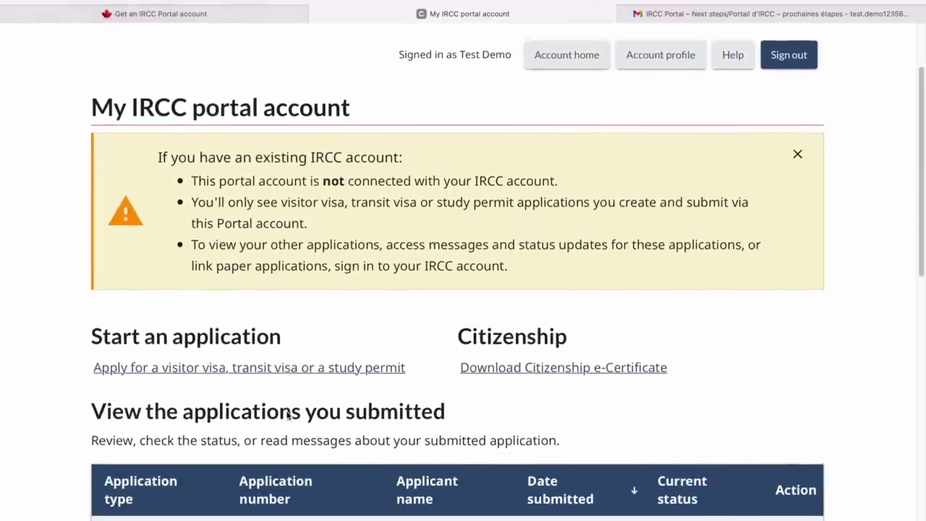
scroll(287, 416, "down", 1)
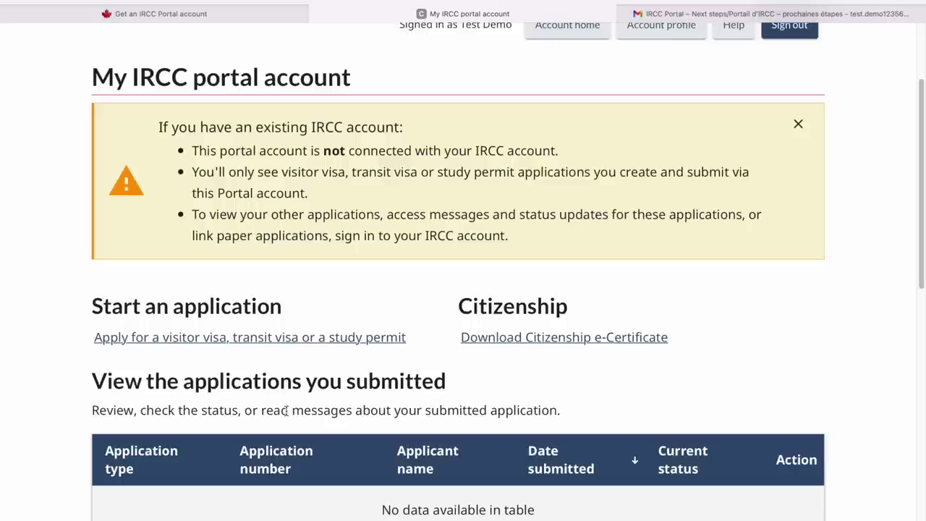
scroll(287, 410, "down", 10)
scroll(286, 410, "down", 7)
scroll(286, 409, "up", 5)
scroll(286, 409, "up", 5)
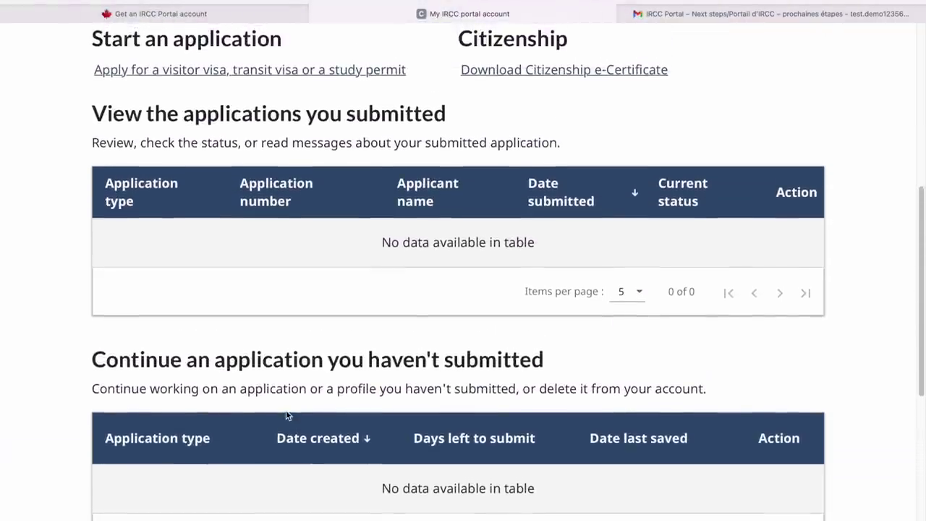
scroll(286, 415, "up", 3)
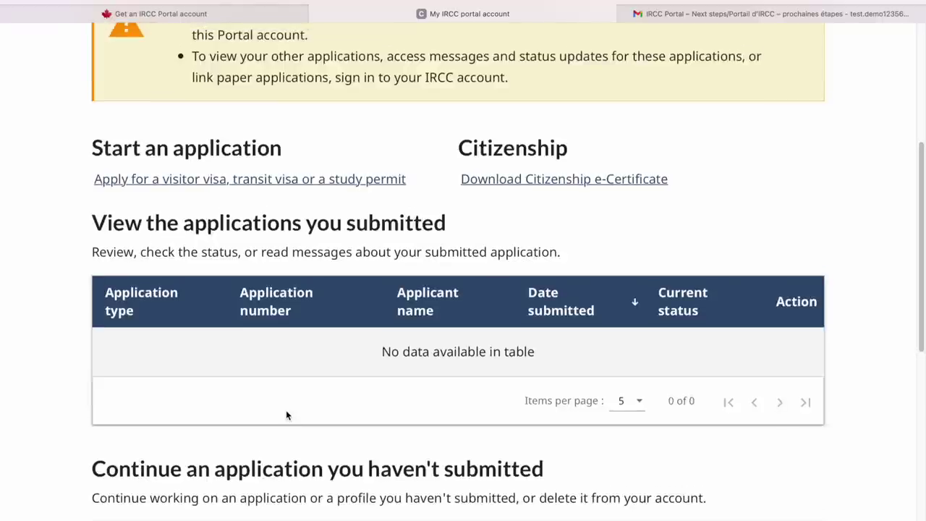
scroll(351, 367, "up", 2)
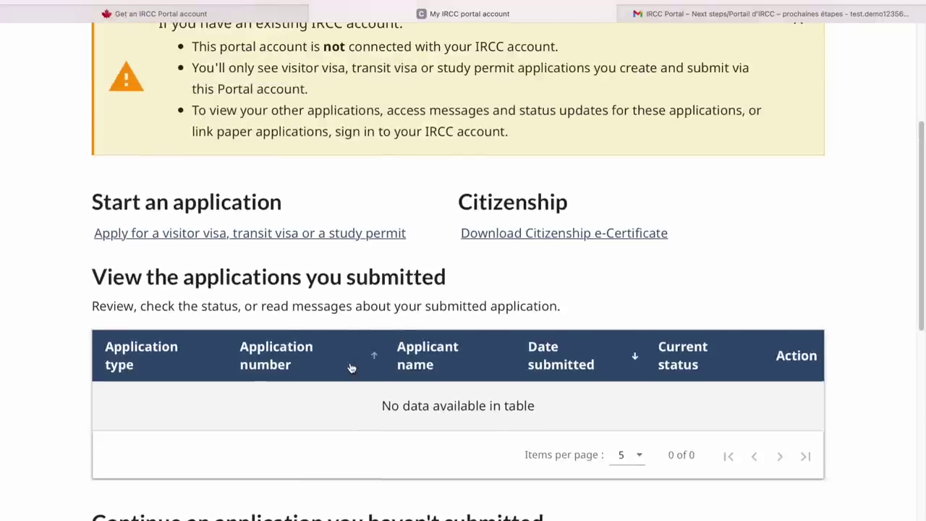
- Acknowledge the preparation notes, start the visitor visa application, and answer No to applying for others
left_click(320, 234)
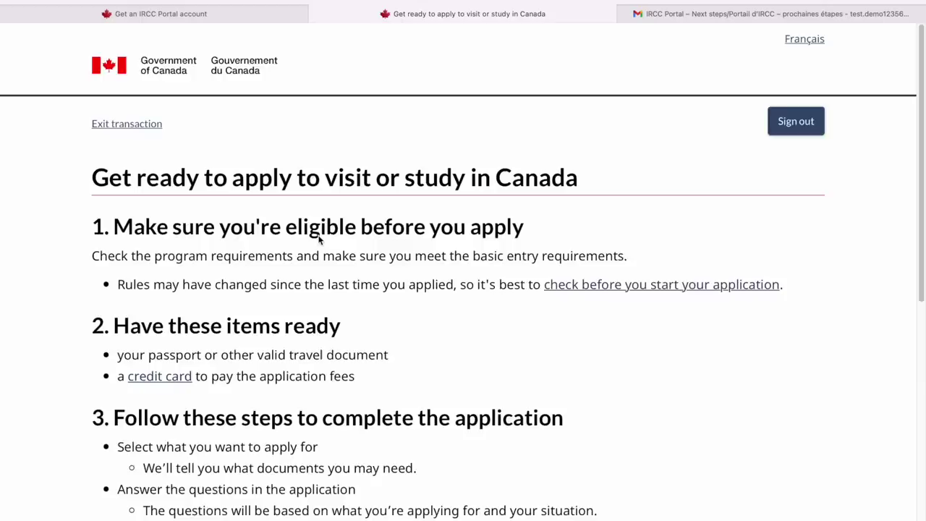
scroll(320, 241, "down", 3)
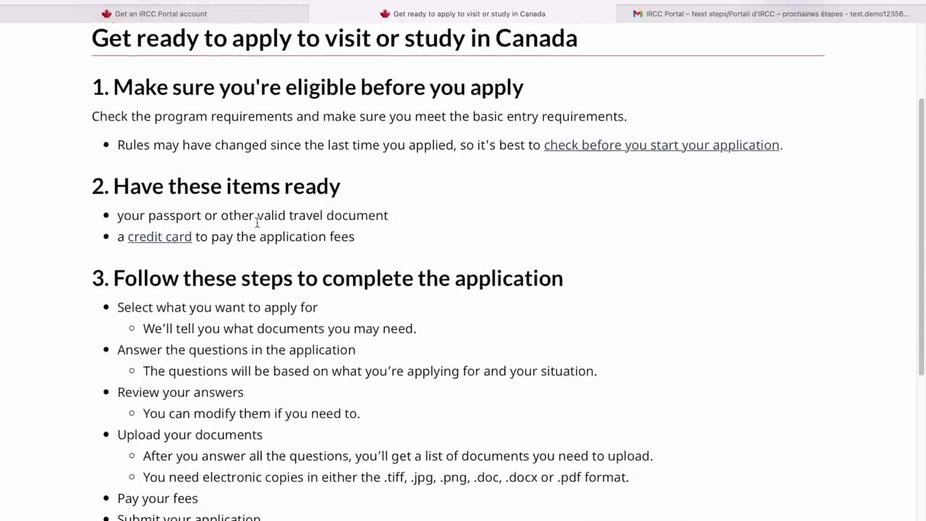
scroll(300, 217, "down", 5)
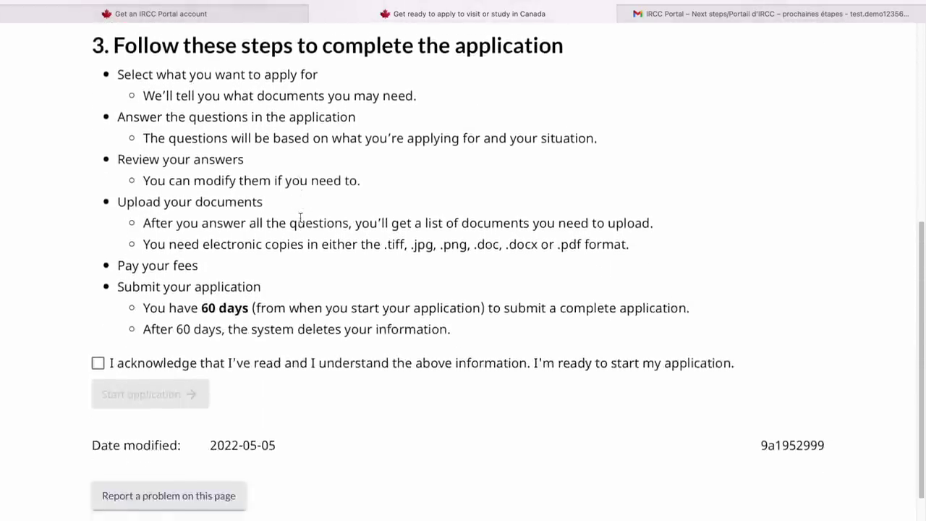
left_click(119, 340)
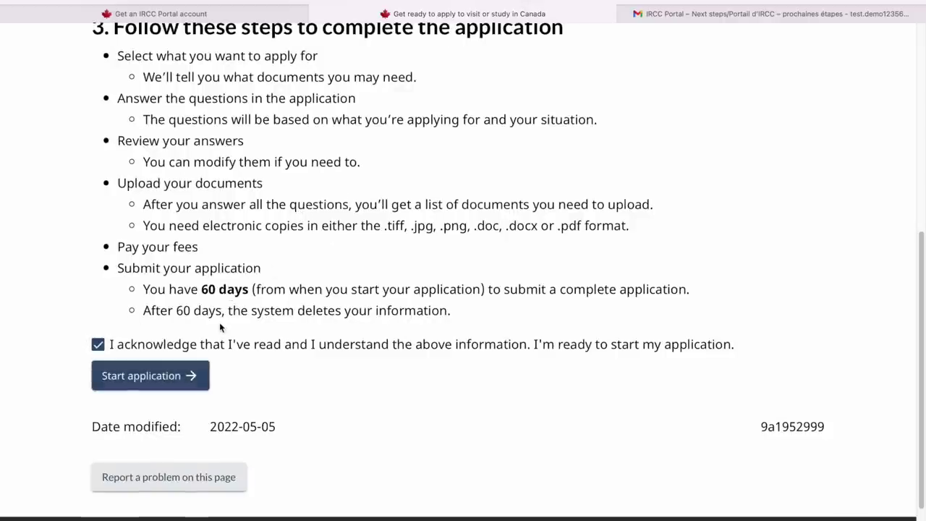
left_click(191, 375)
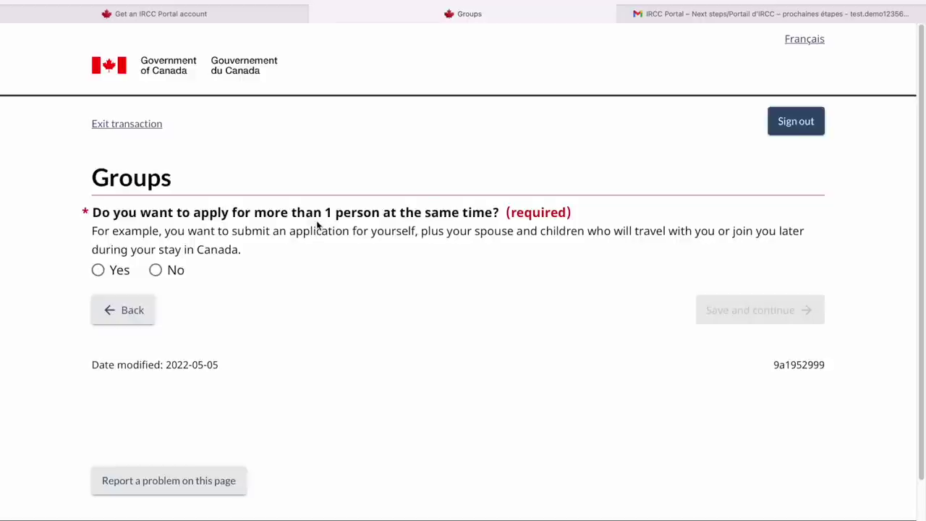
left_click(156, 271)
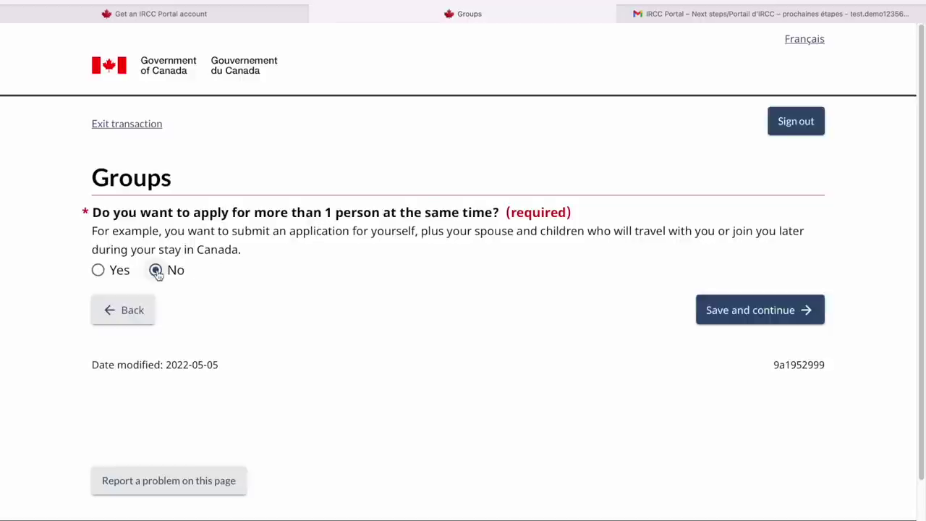
left_click(767, 318)
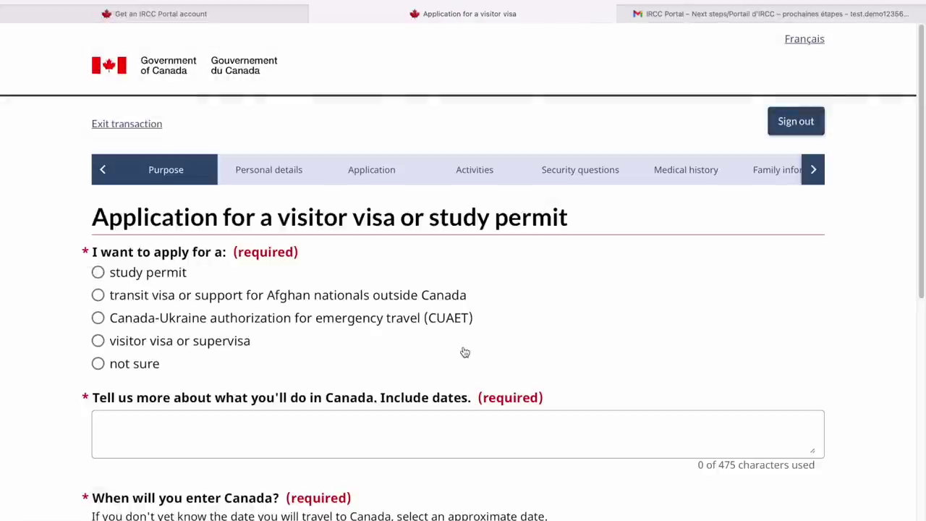
- Choose visitor visa or supervisa, with visiting other family or friends under 6 months as the reason
left_click(204, 343)
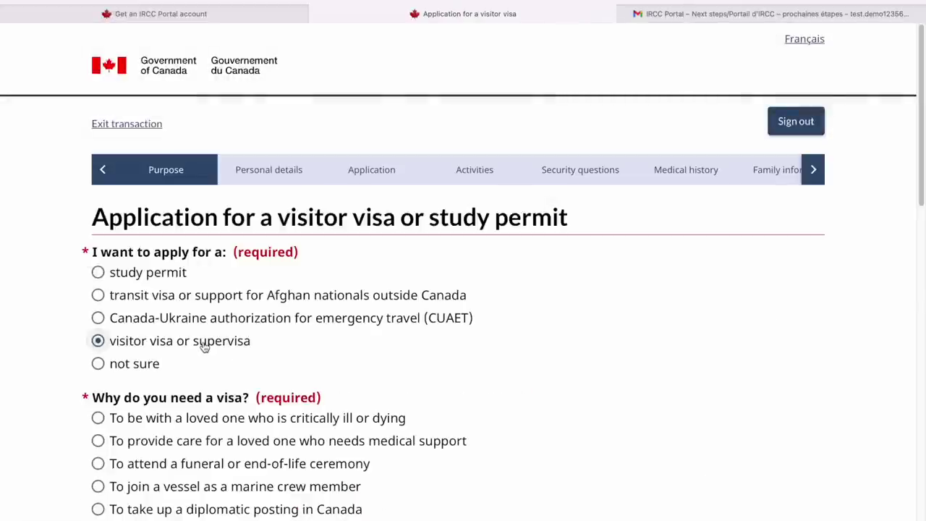
scroll(30, 410, "down", 2)
scroll(30, 409, "down", 1)
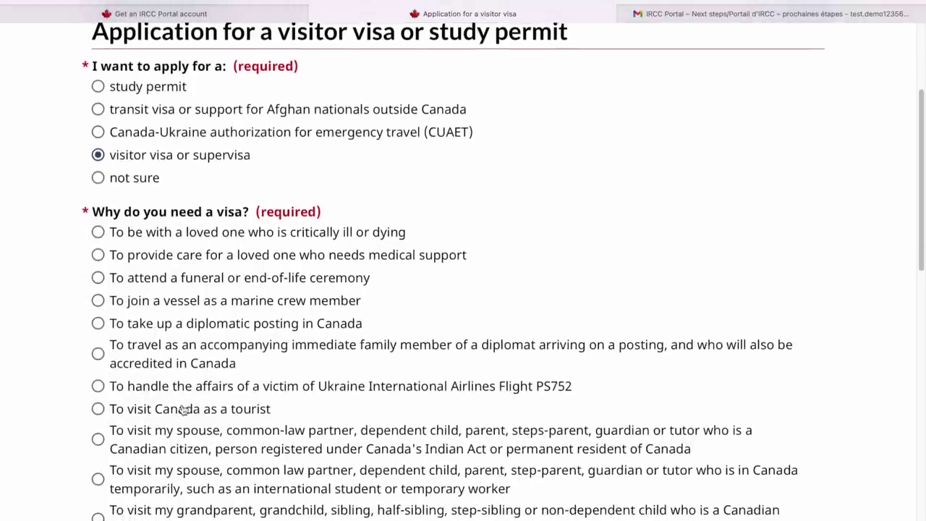
scroll(185, 410, "down", 2)
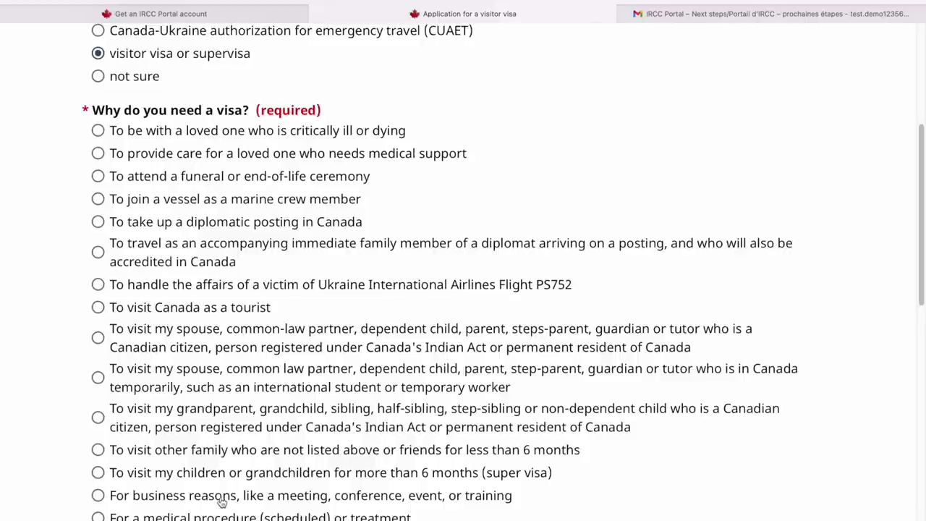
left_click(98, 450)
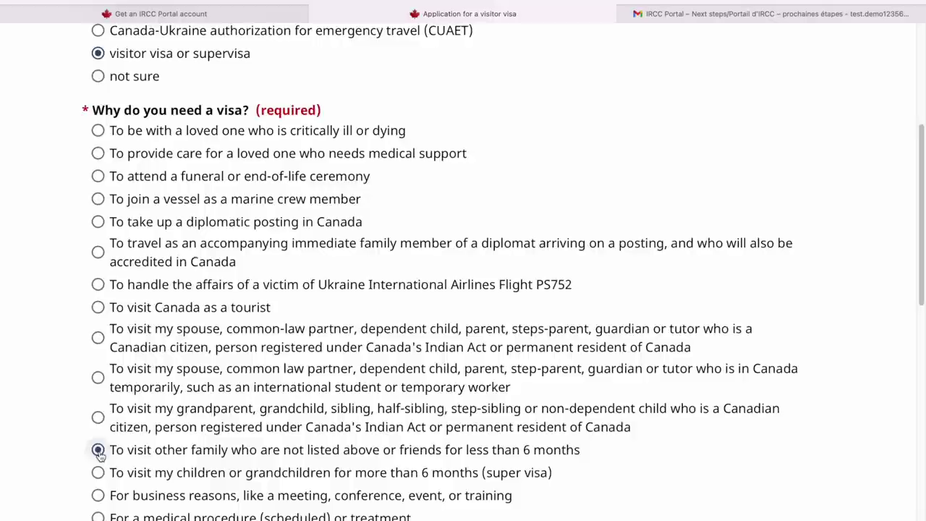
scroll(71, 464, "down", 3)
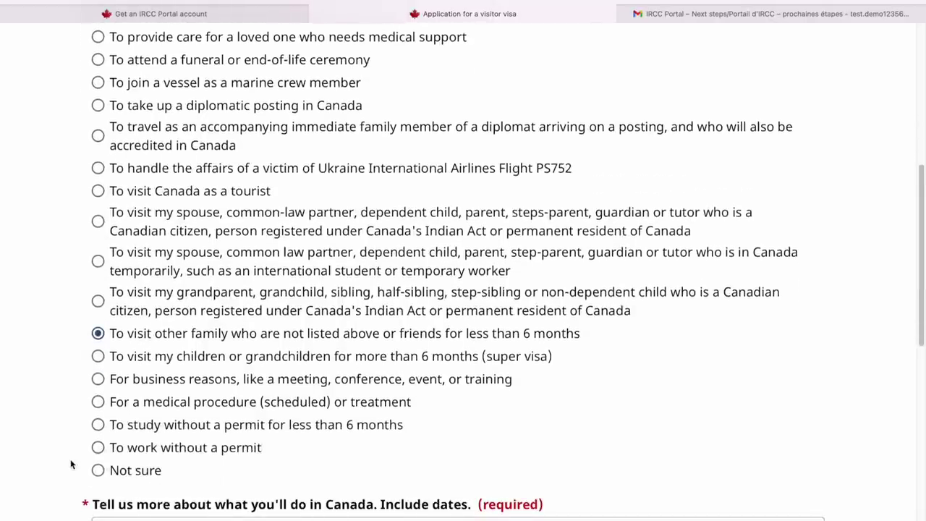
scroll(71, 465, "down", 4)
left_click(143, 374)
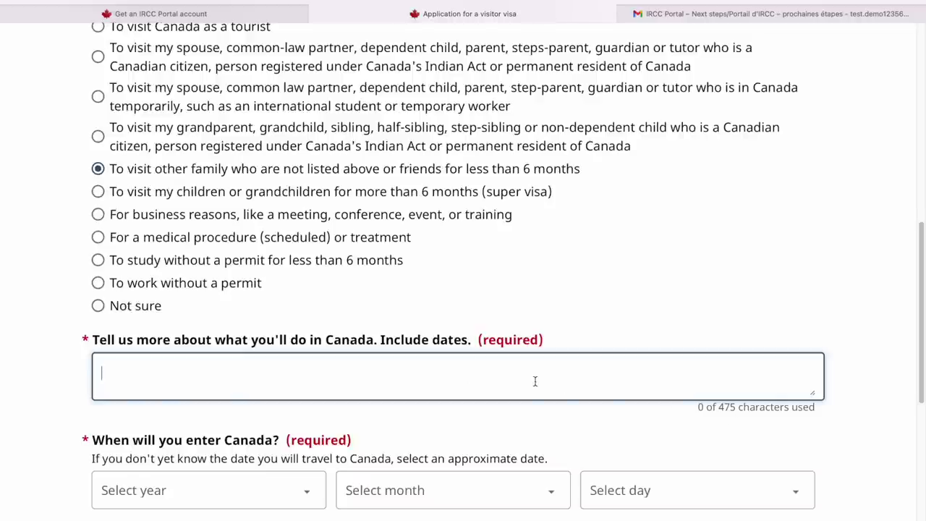
- Describe the visit to meet a brother and set the entry date to 1 November 2022
type("To meet my brother, dates: 01-Nov-2022 to 31-Dec-2022")
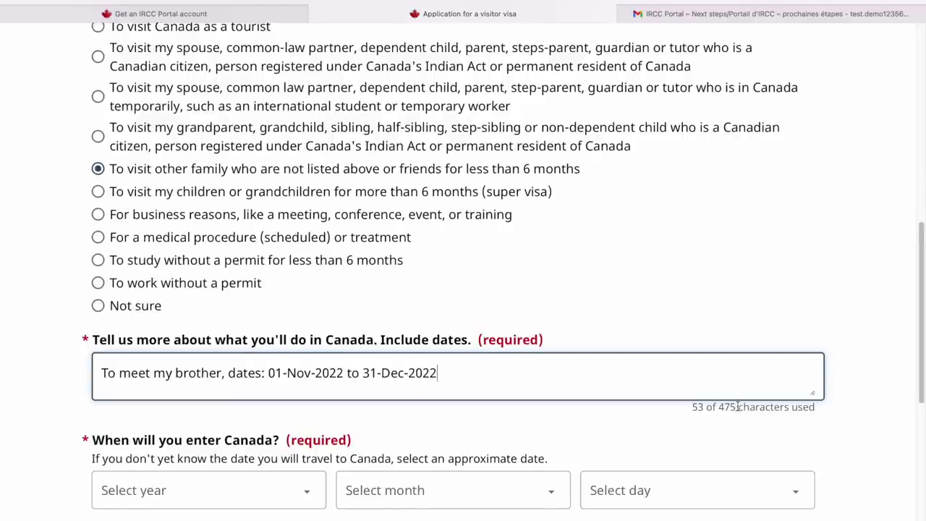
scroll(738, 406, "down", 2)
left_click(309, 425)
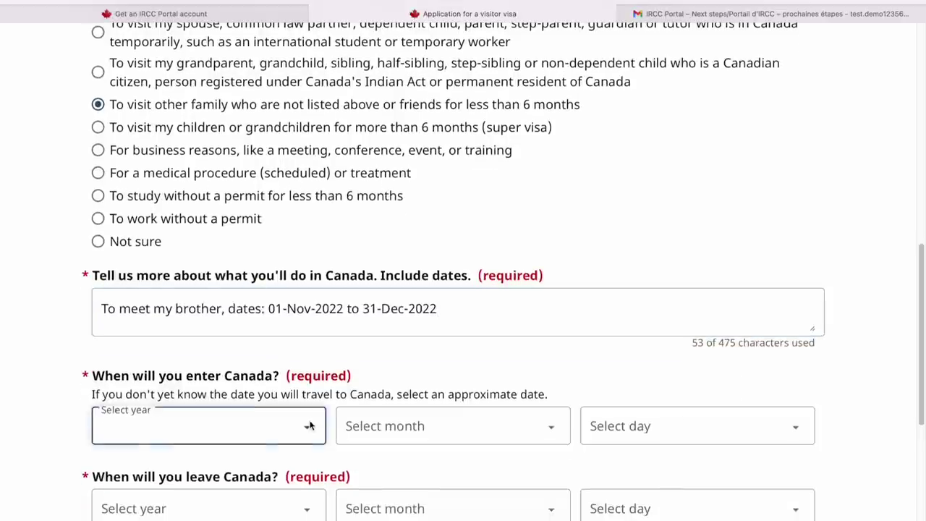
left_click(303, 427)
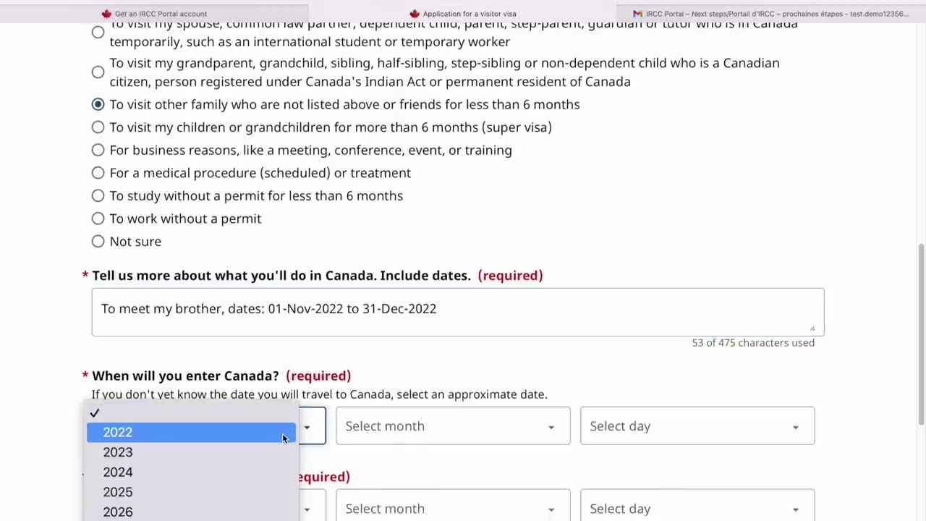
left_click(282, 438)
left_click(590, 426)
left_click(534, 432)
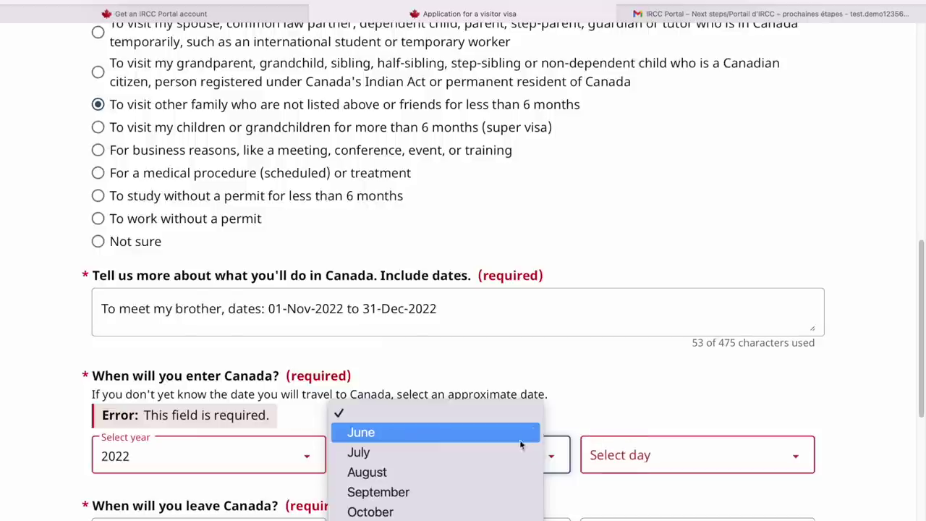
left_click(492, 507)
left_click(673, 455)
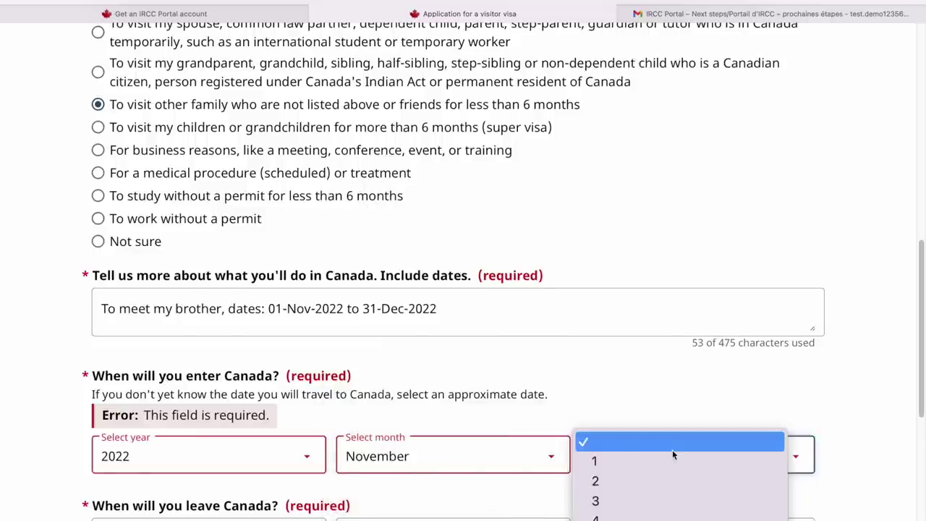
left_click(666, 468)
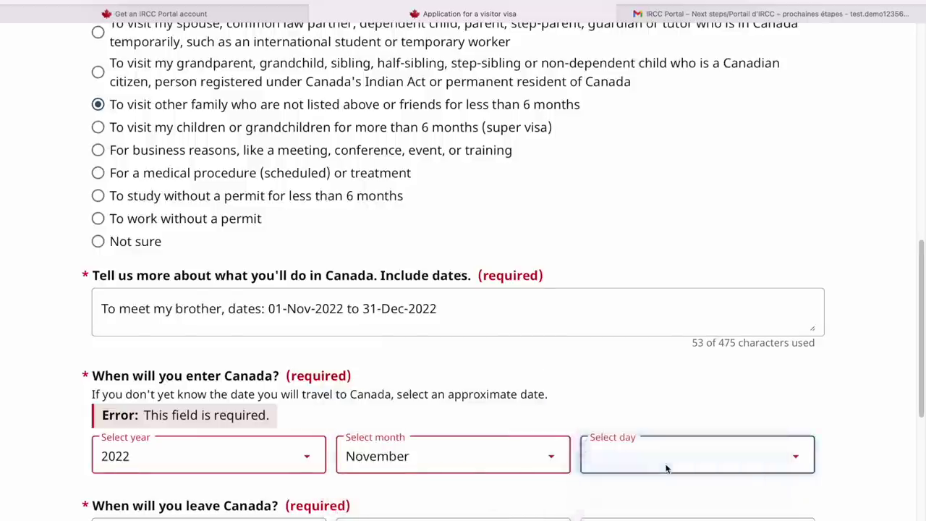
left_click(851, 403)
- Set the leaving date to 31 December 2022 and save the purpose answers
scroll(852, 401, "down", 2)
left_click(270, 425)
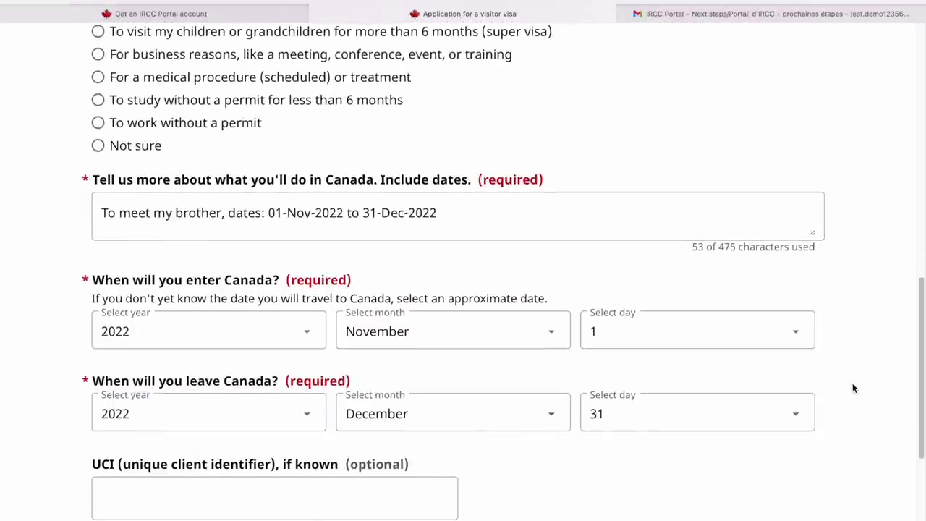
scroll(853, 389, "down", 2)
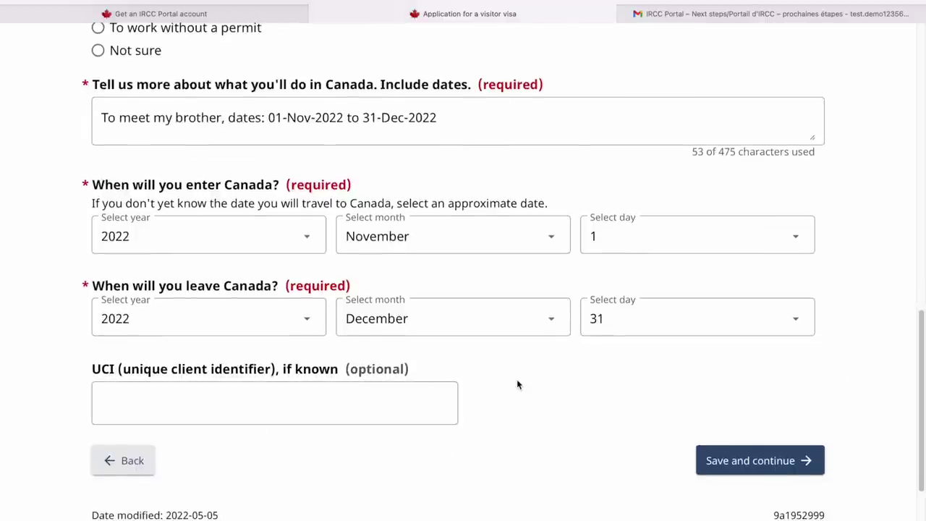
left_click(753, 466)
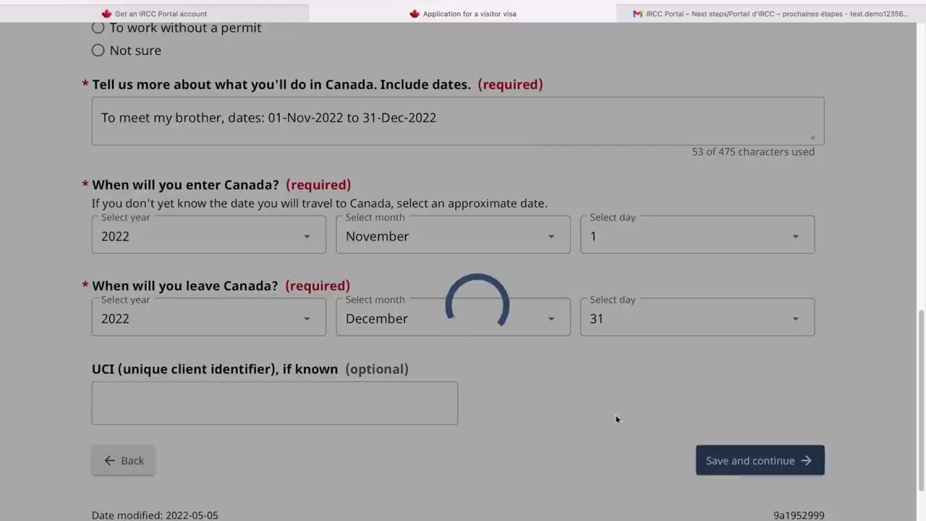
- Continue past the visitor visa summary and answer No to applying on someone's behalf
scroll(605, 411, "down", 1)
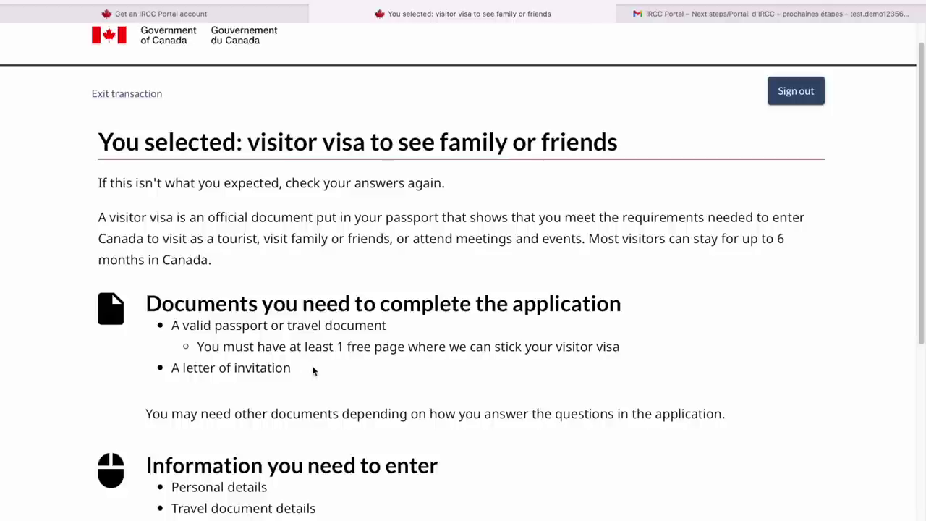
scroll(313, 370, "down", 3)
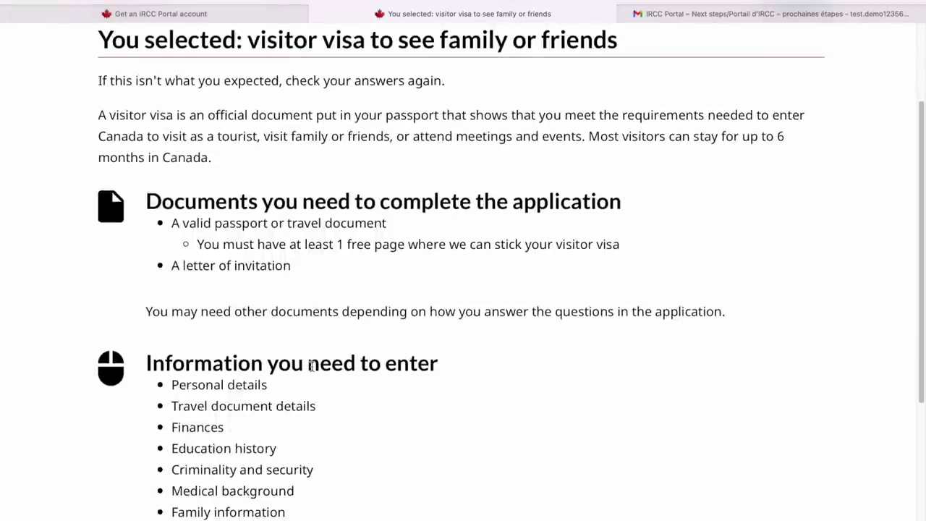
scroll(312, 367, "down", 7)
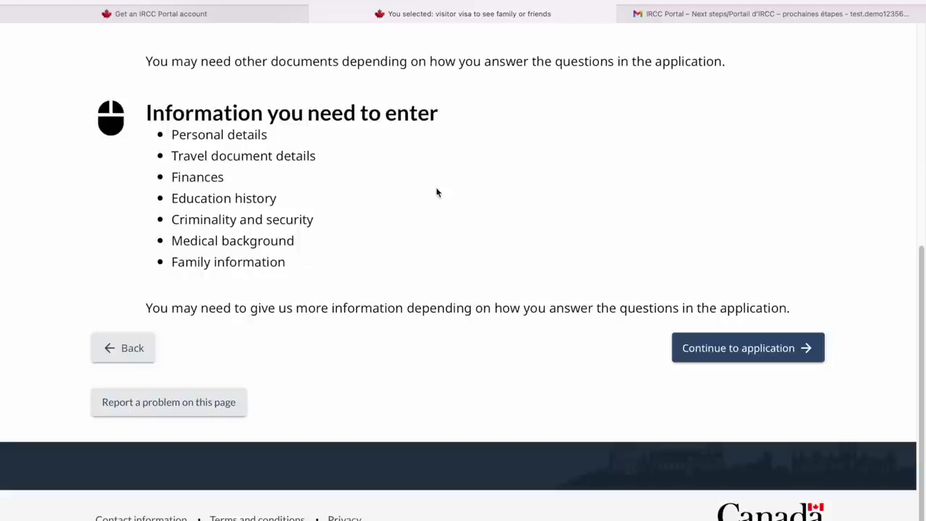
left_click(720, 356)
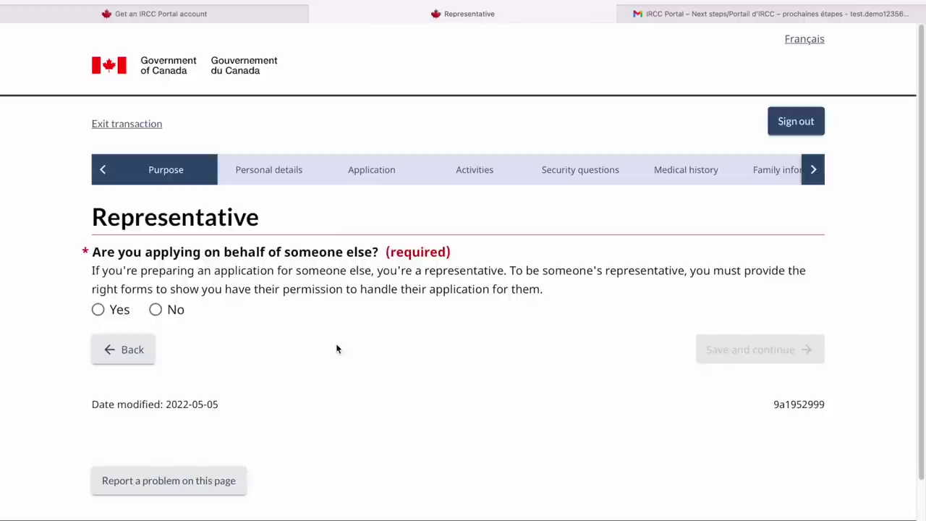
left_click(155, 310)
left_click(723, 347)
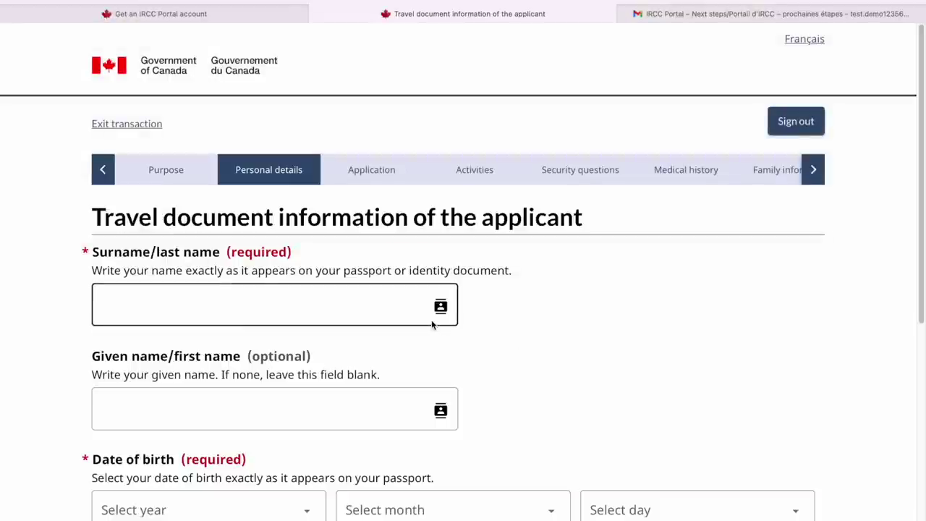
- Choose Passport as the travel document and mark it as a regular passport
scroll(432, 325, "down", 5)
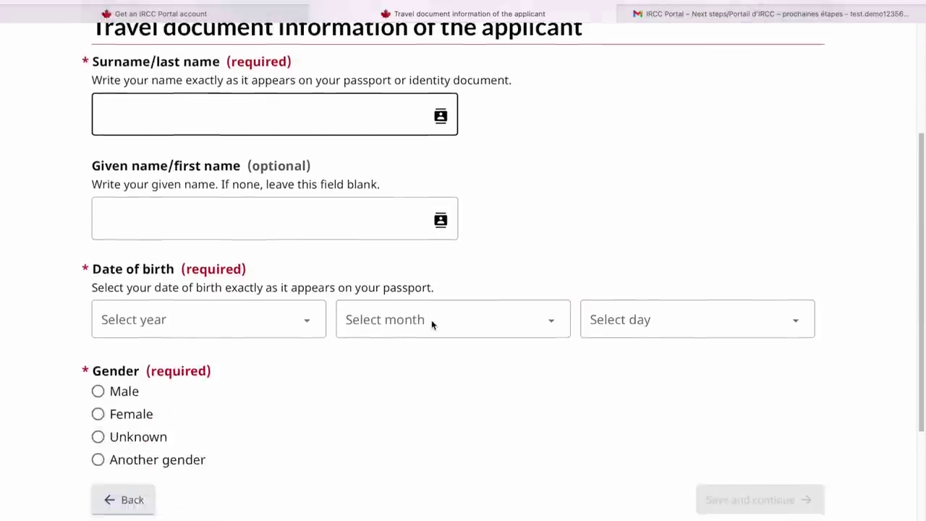
scroll(432, 325, "up", 5)
left_click(227, 171)
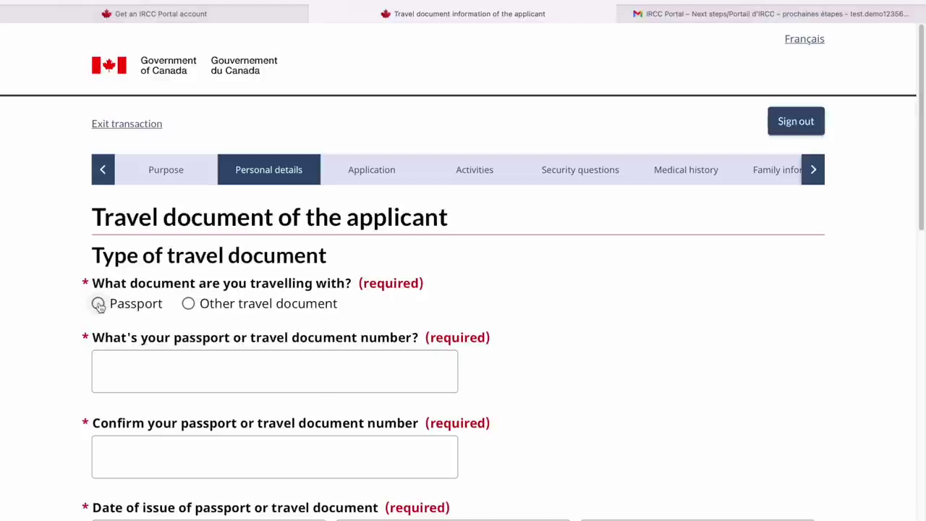
left_click(98, 303)
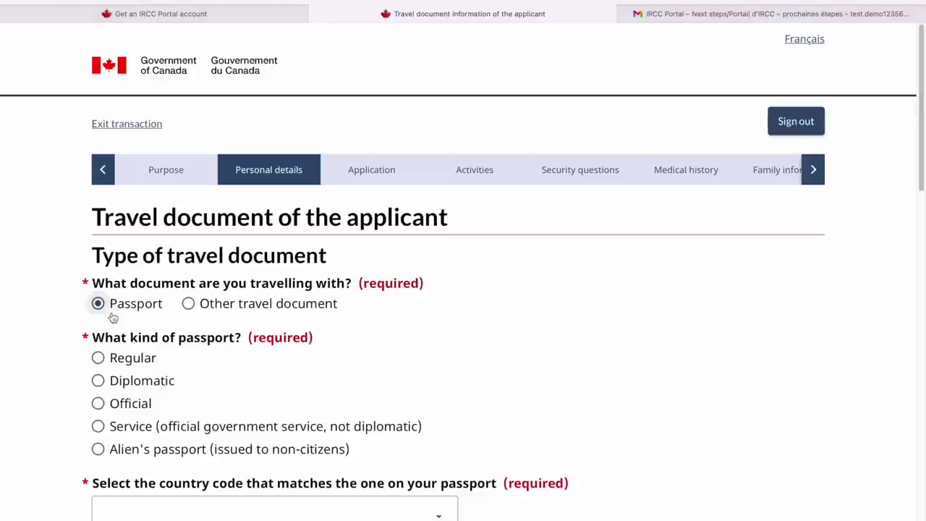
left_click(98, 357)
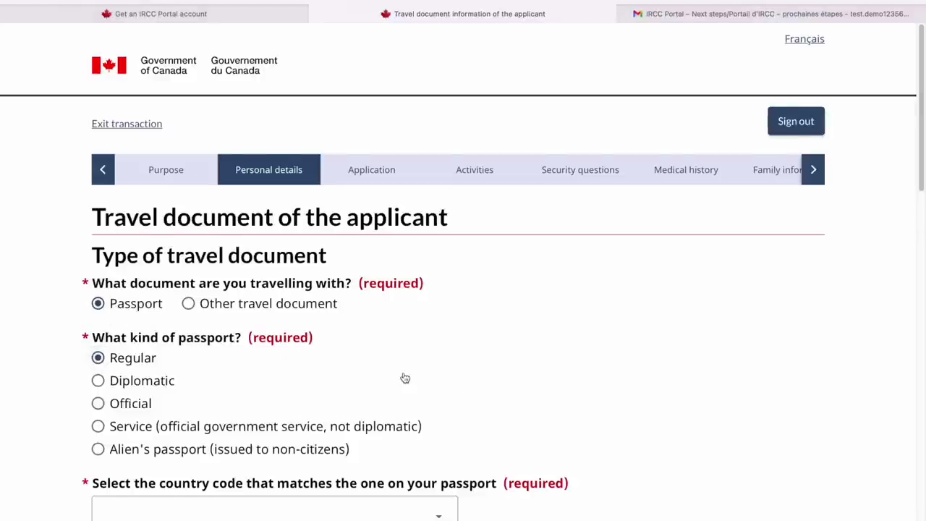
scroll(404, 379, "down", 3)
- Set the passport country code to IND (India) and the nationality to India
left_click(321, 406)
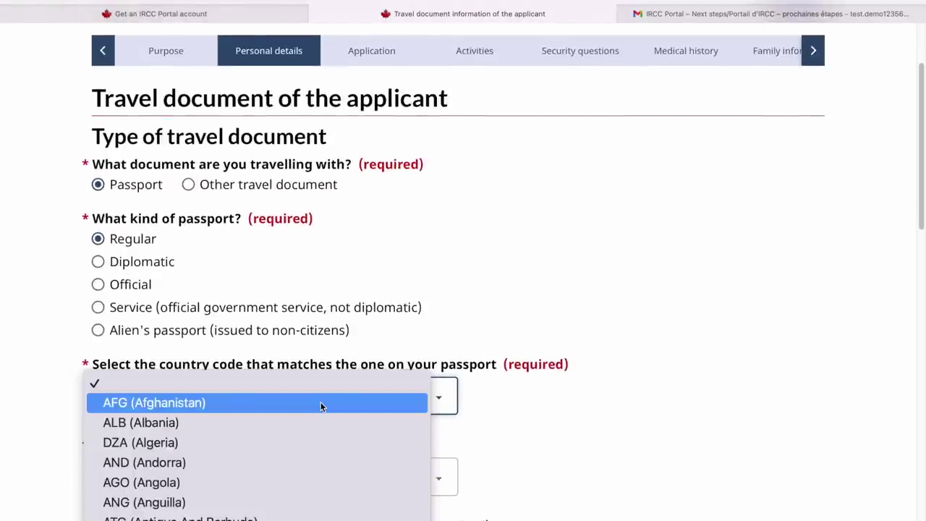
type("ind")
key("Return")
left_click(291, 480)
type("ind")
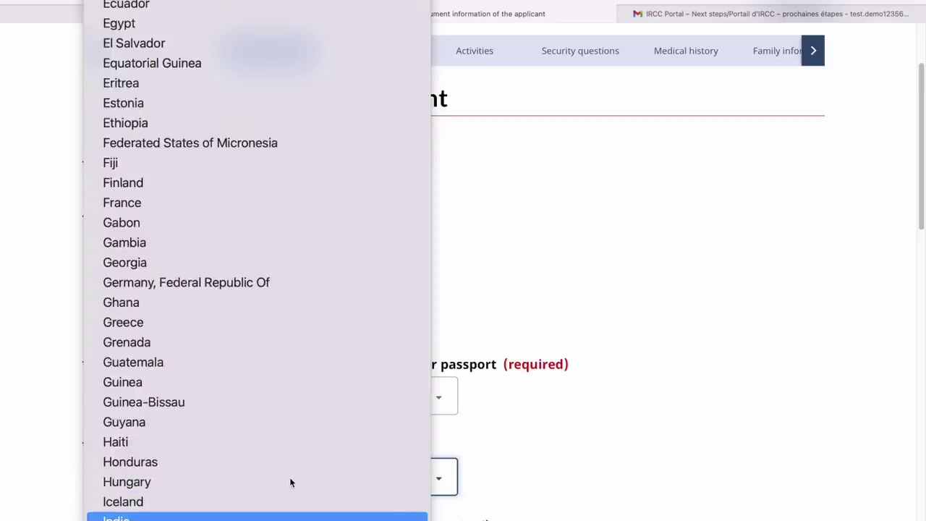
key("Return")
scroll(699, 405, "down", 2)
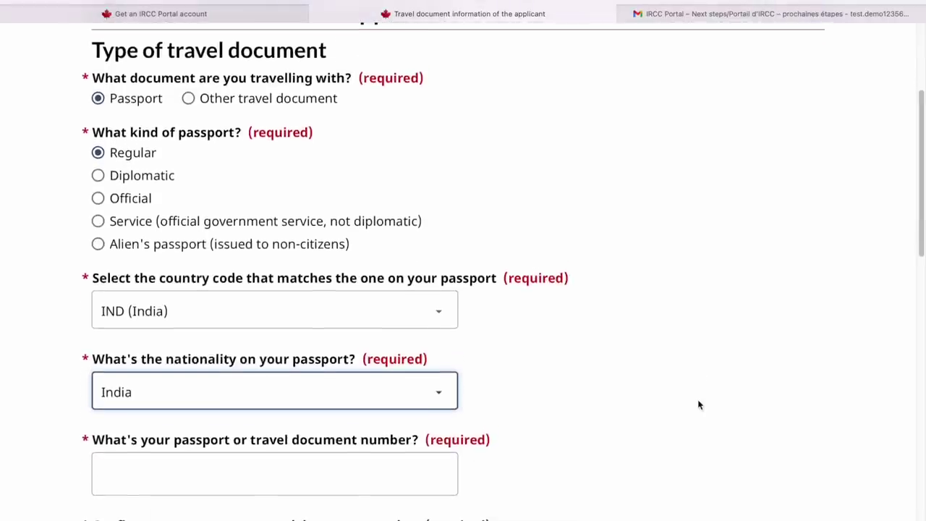
scroll(699, 404, "down", 1)
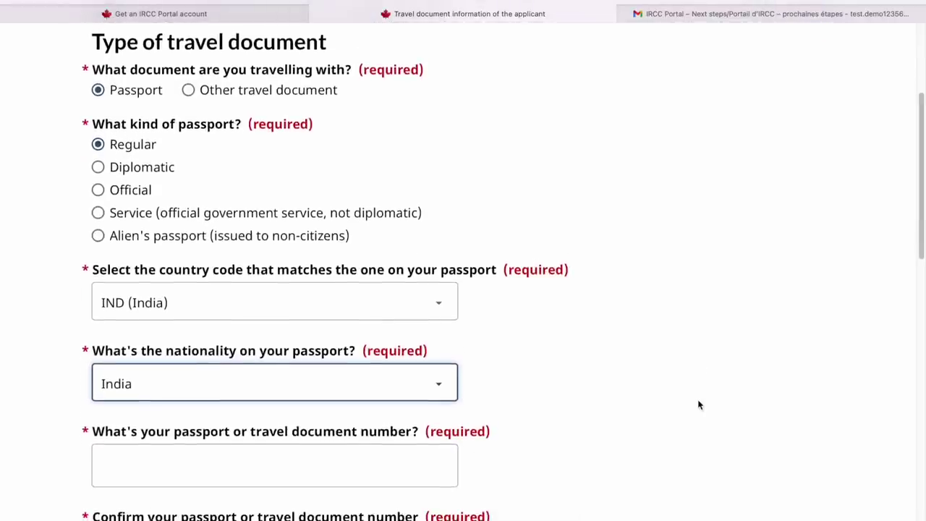
scroll(699, 405, "down", 1)
- Enter the passport number, issued 1 January 2021 and expiring 1 January 2031
left_click(365, 424)
type("N")
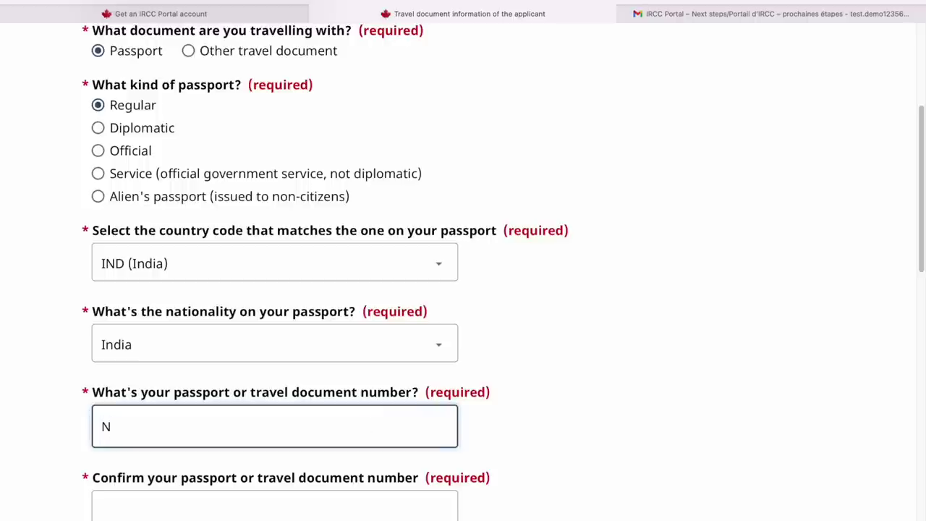
type("6767676")
scroll(463, 289, "down", 3)
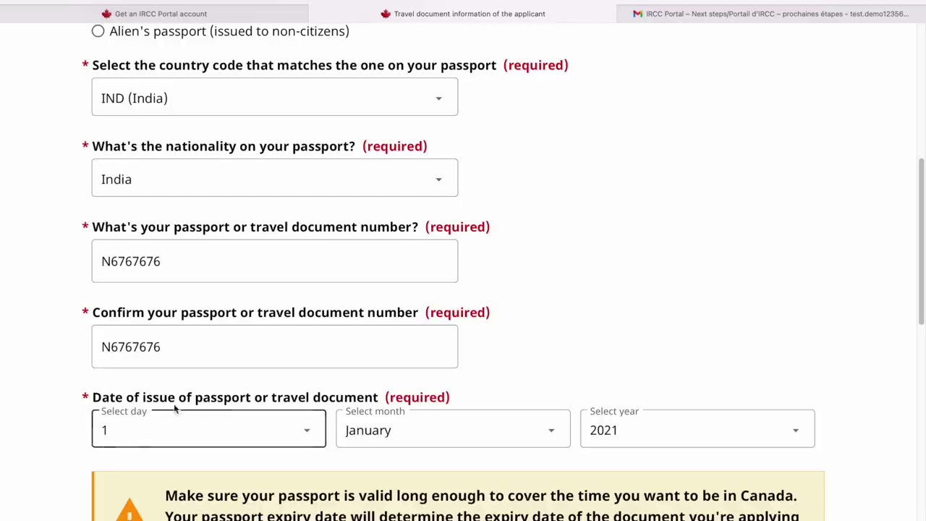
scroll(430, 413, "down", 1)
scroll(431, 413, "down", 1)
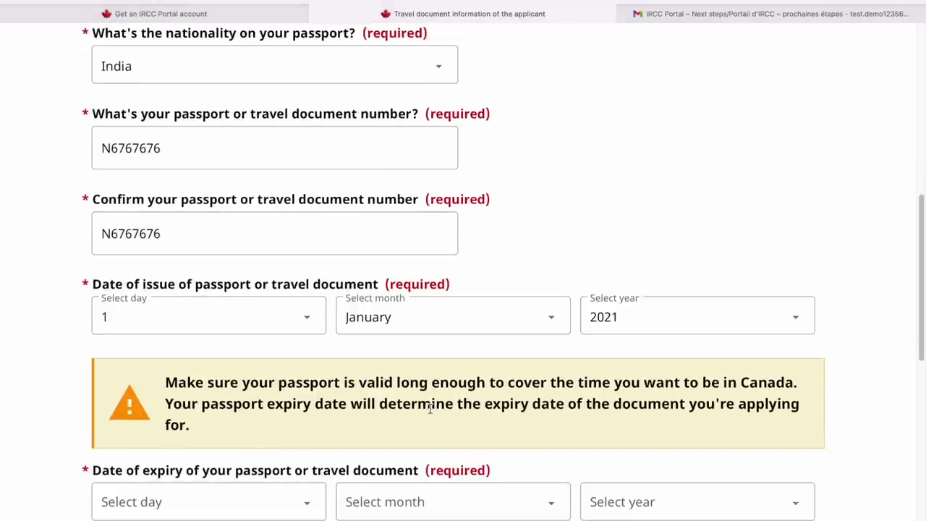
scroll(428, 407, "down", 1)
left_click(300, 431)
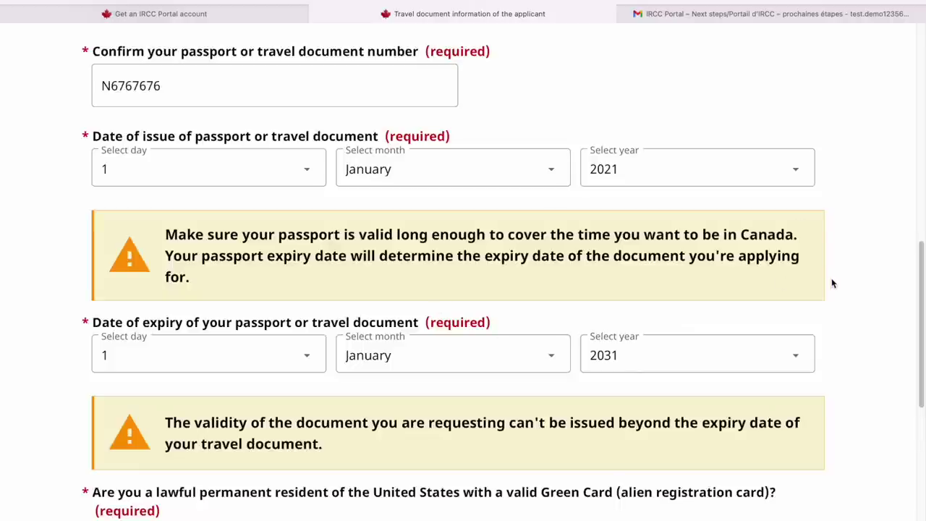
scroll(833, 283, "down", 3)
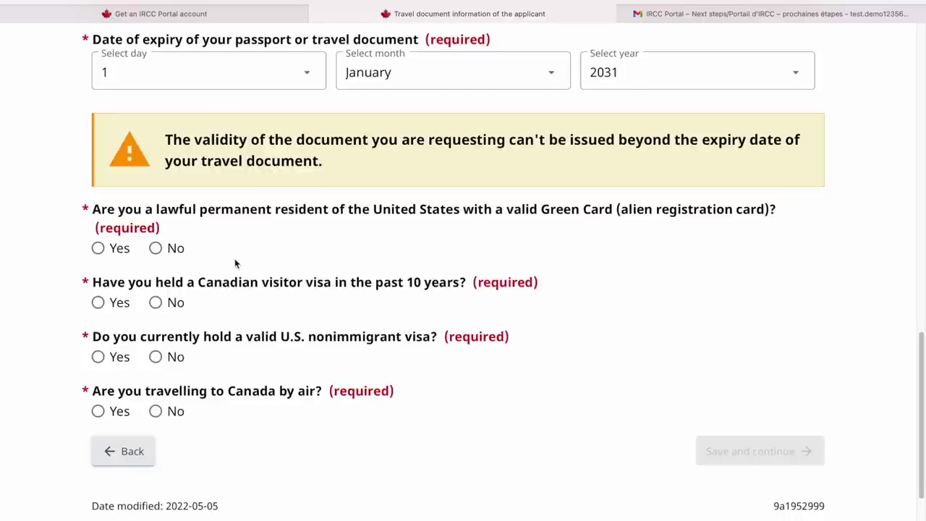
- Answer No to Green Card, past Canadian visa and U.S. visa, Yes to air travel, then save
left_click(155, 249)
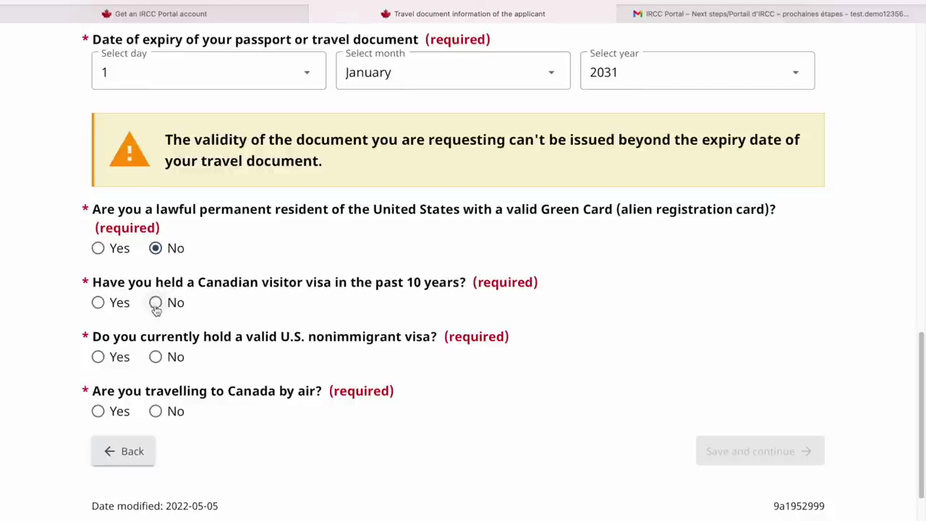
left_click(98, 303)
left_click(156, 304)
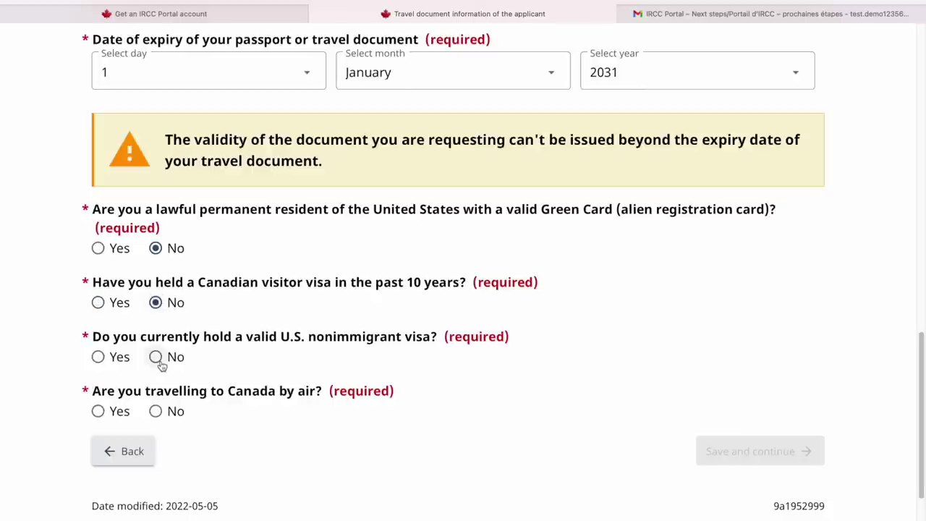
left_click(158, 359)
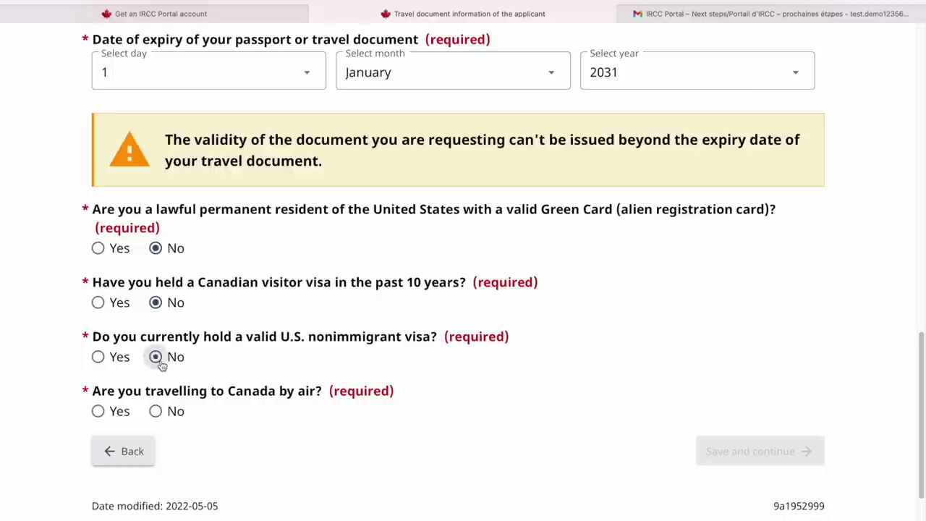
left_click(104, 412)
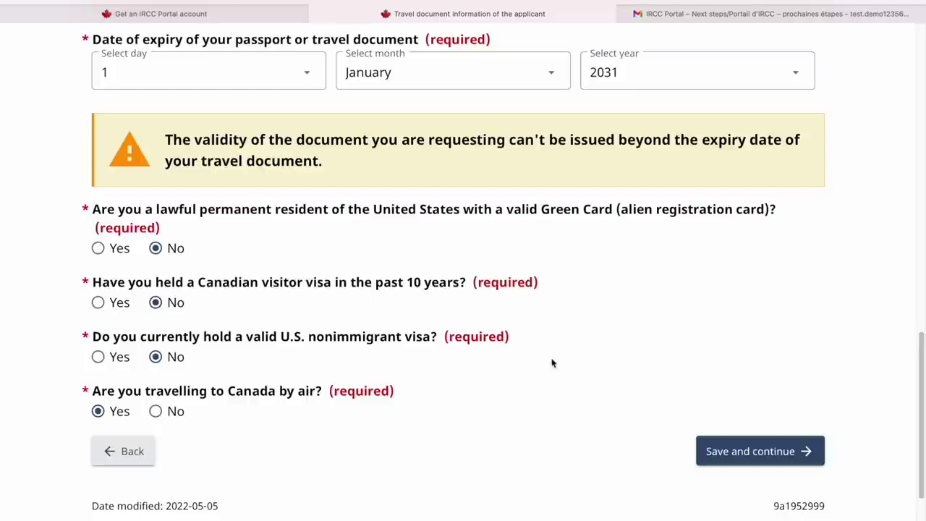
left_click(761, 453)
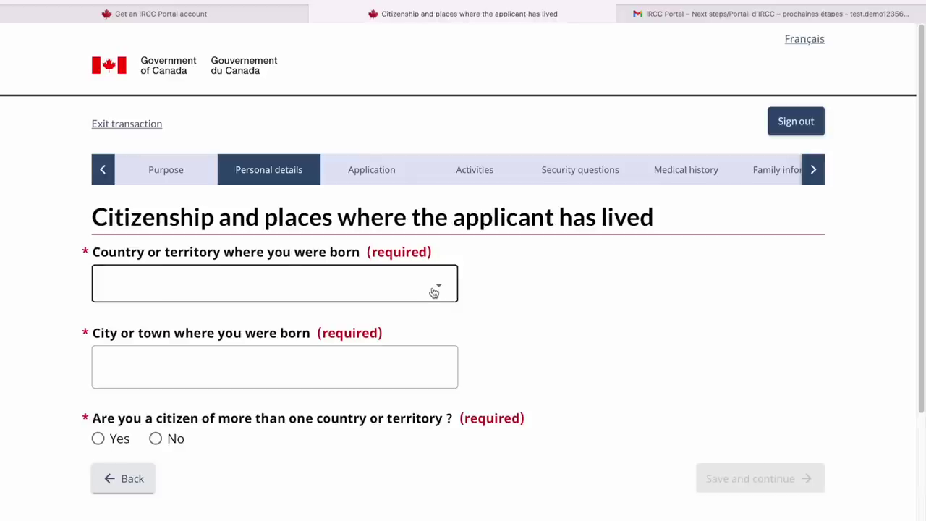
- Record the place of birth as Delhi, India
left_click(434, 292)
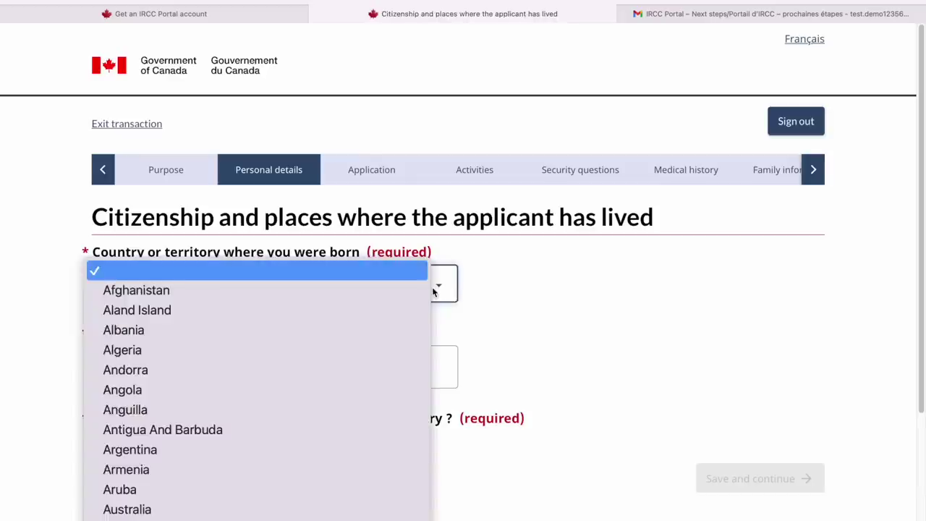
type("india")
key("Return")
left_click(319, 375)
type("Delhi")
left_click(253, 448)
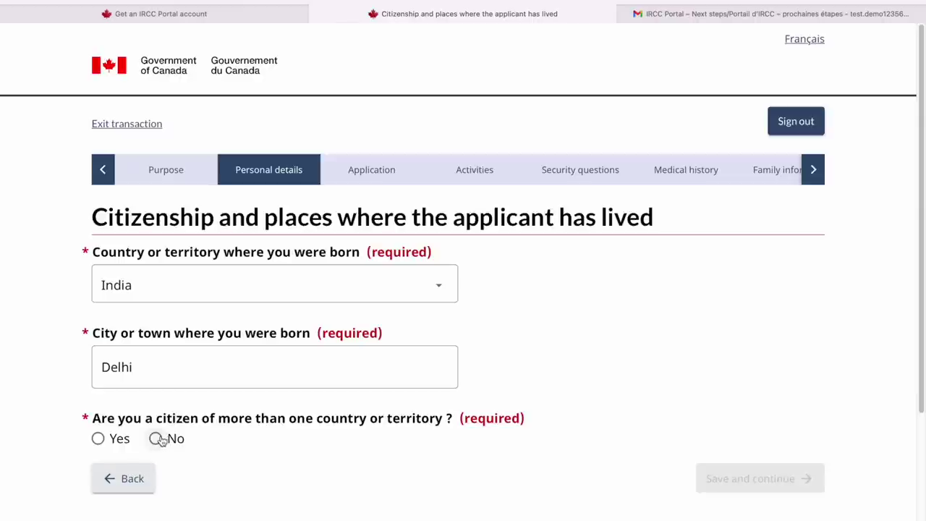
- Record sole Indian citizenship held since birth and save the page
left_click(160, 441)
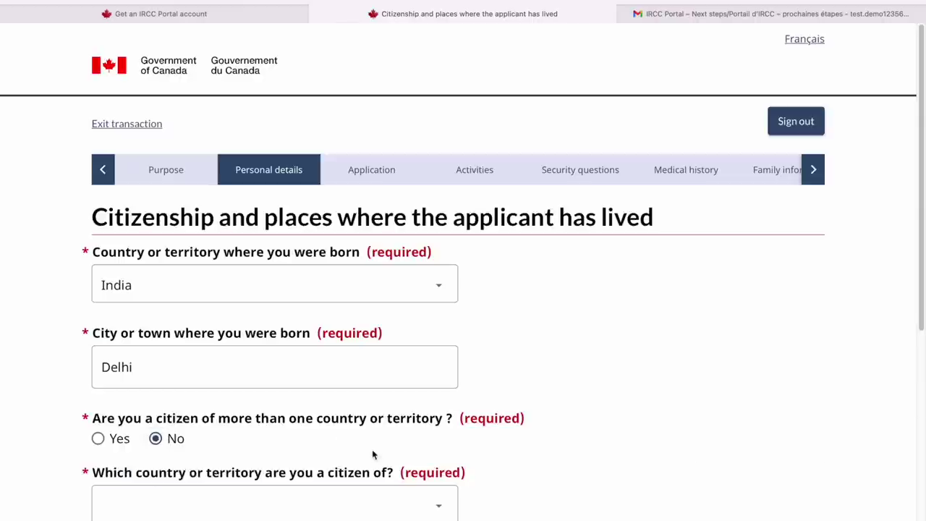
scroll(373, 454, "down", 2)
scroll(372, 450, "down", 3)
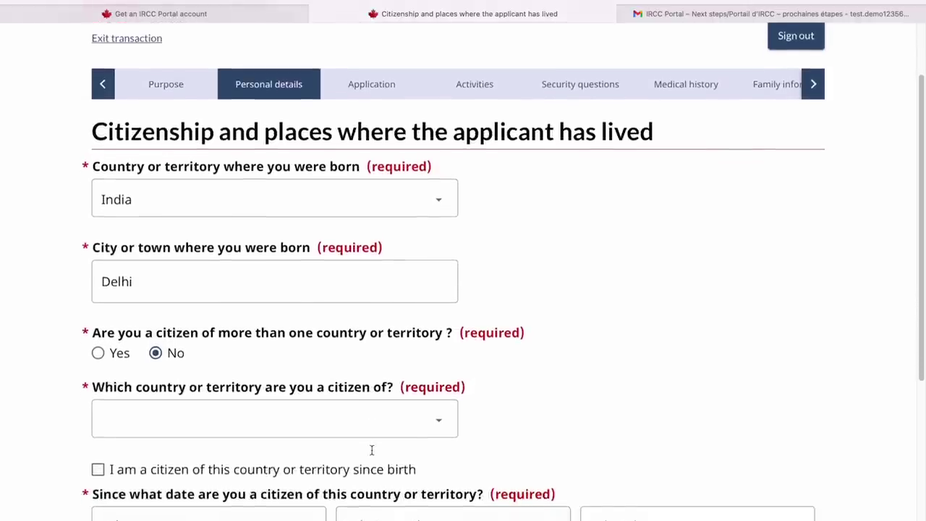
left_click(405, 374)
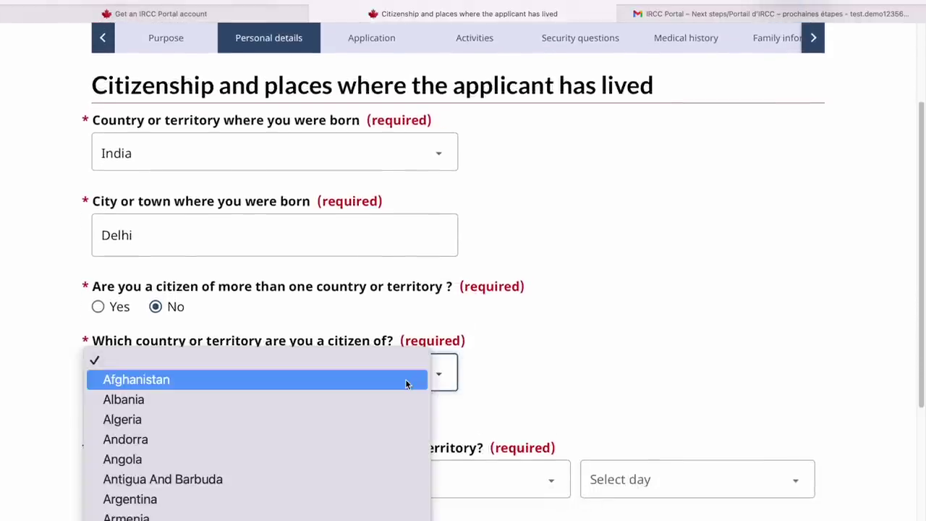
type("India")
key("Return")
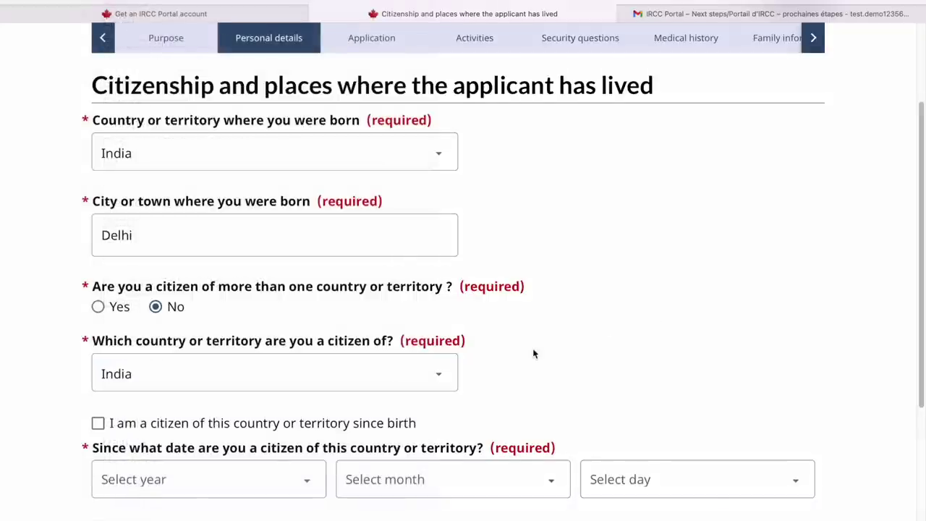
scroll(533, 354, "down", 1)
left_click(98, 406)
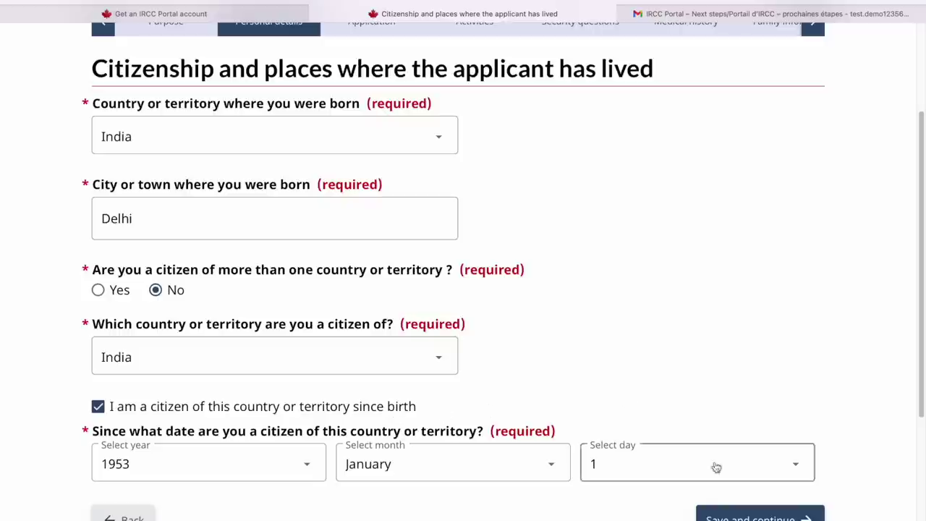
left_click(759, 517)
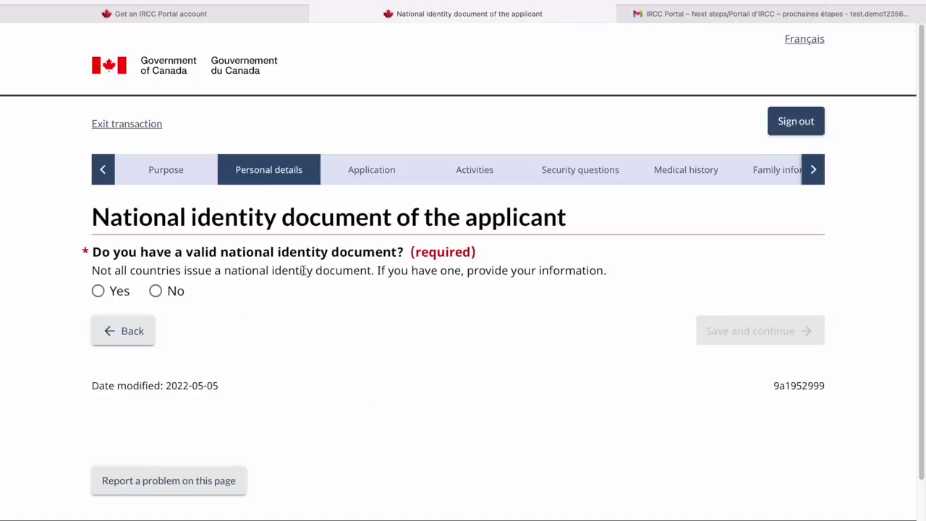
- Answer No to having a national identity document and save
left_click(98, 291)
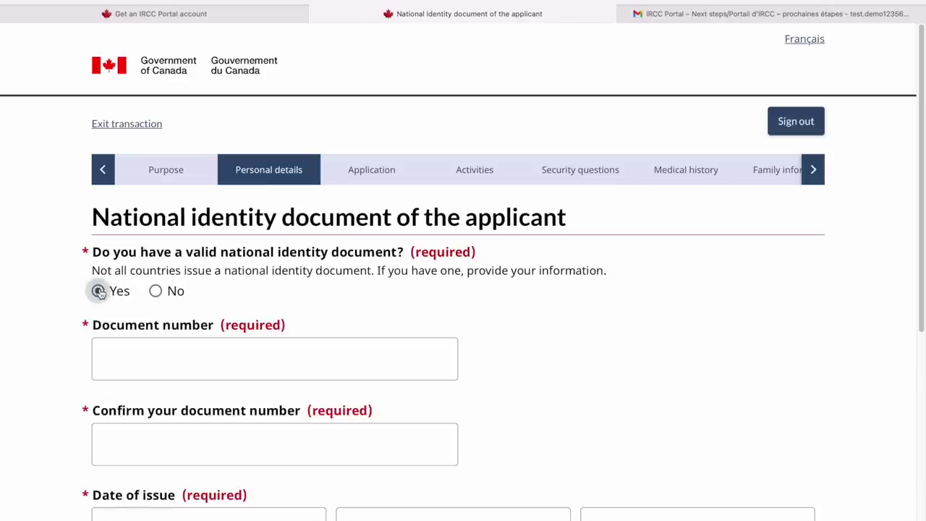
scroll(223, 377, "down", 3)
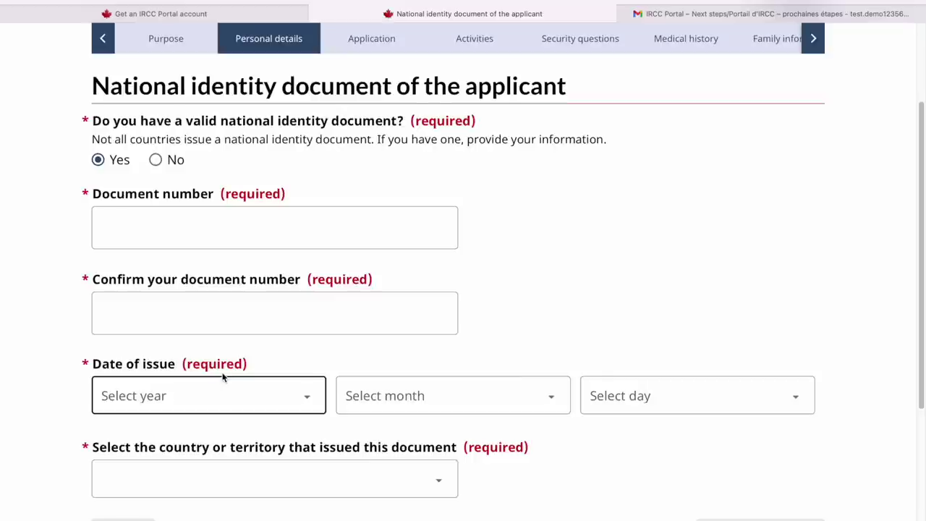
scroll(223, 376, "up", 1)
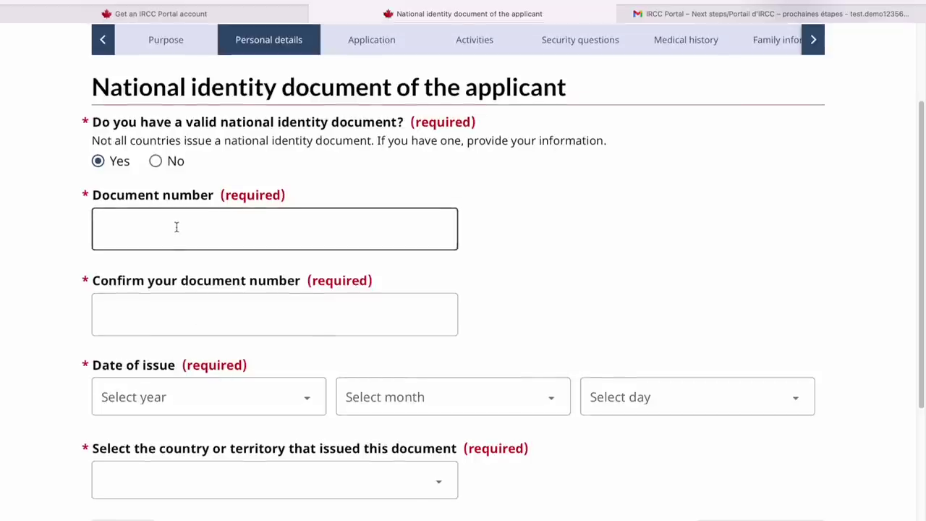
left_click(156, 161)
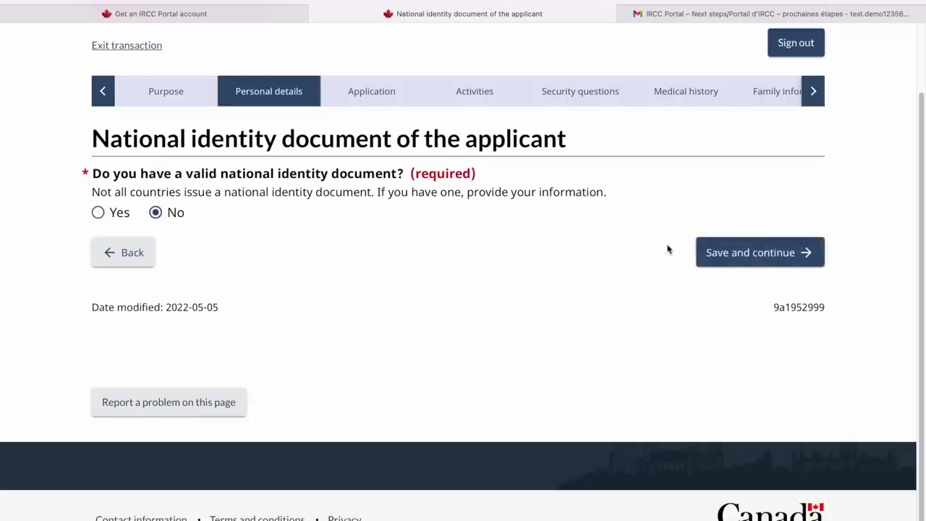
left_click(699, 254)
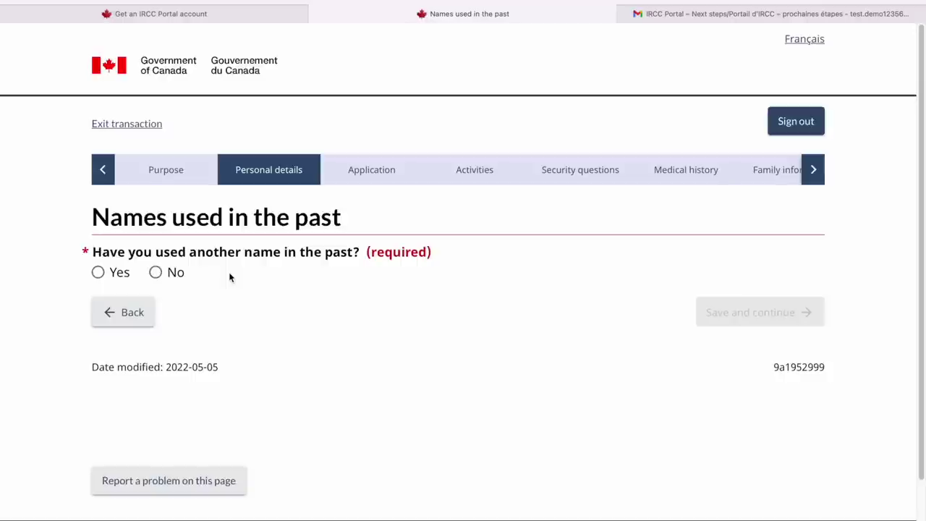
- Answer No to having used other names in the past and save
left_click(158, 272)
left_click(760, 313)
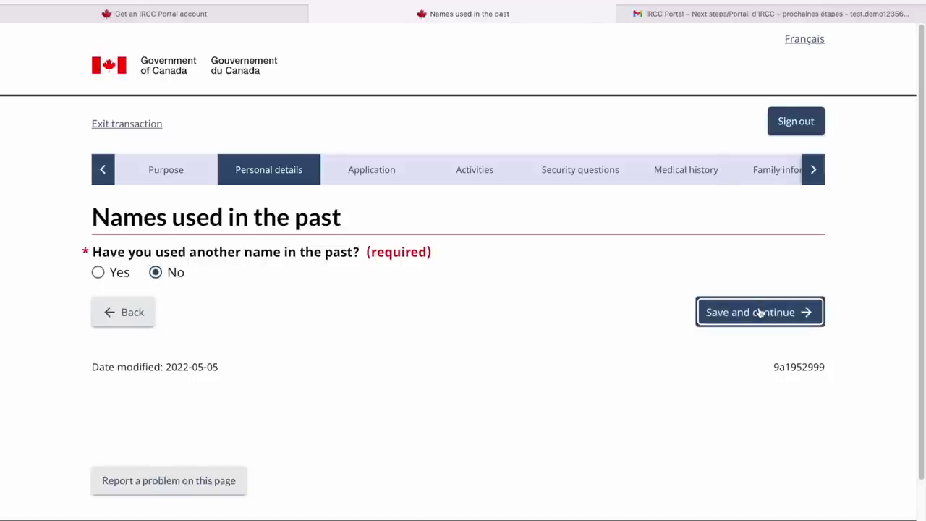
left_click(760, 313)
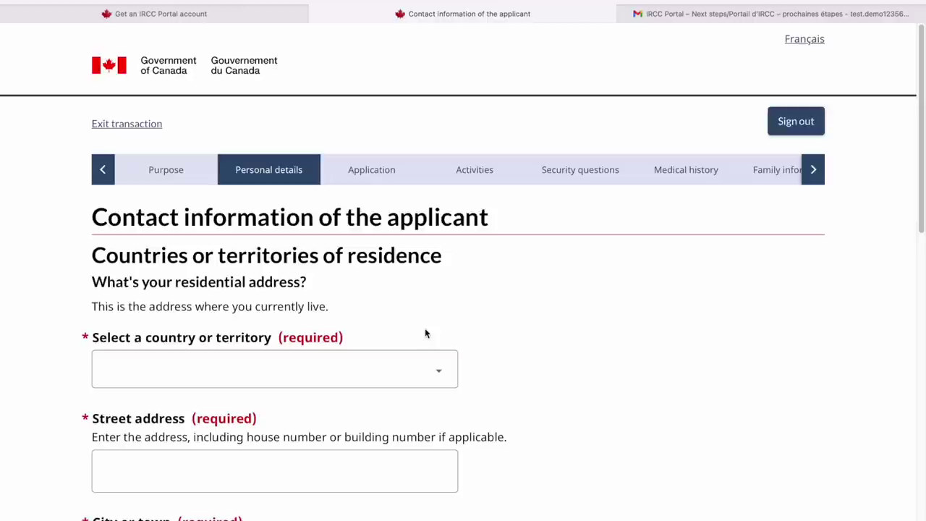
- Set the residential country to India and the street address to 'test'
left_click(393, 371)
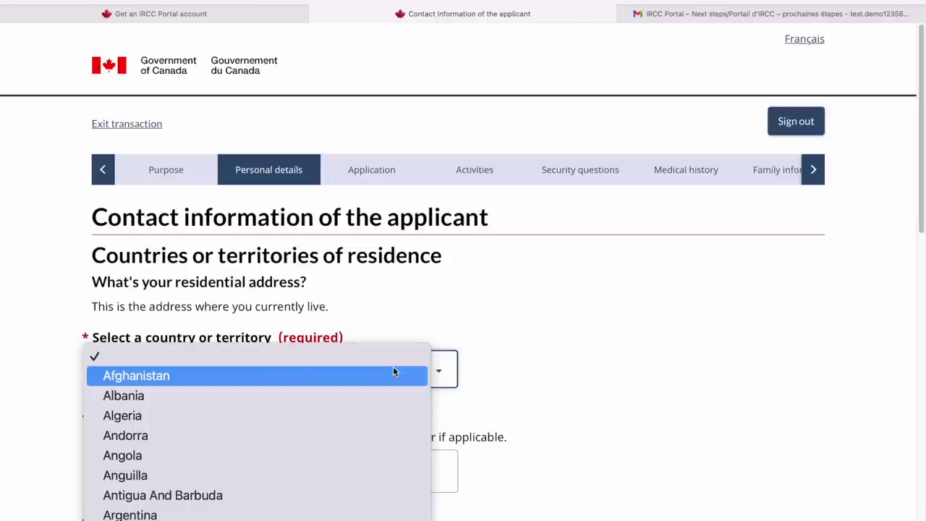
type("in")
key("Return")
left_click(389, 470)
type("test")
- Enter 'test' as the city or town and answer Yes to the same mailing address
scroll(327, 475, "down", 3)
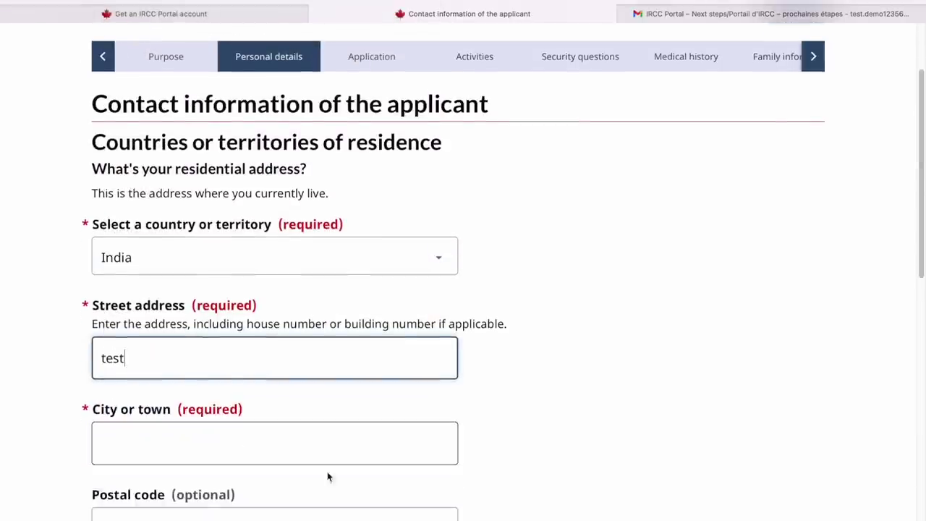
left_click(273, 442)
type("test")
scroll(589, 389, "down", 3)
scroll(589, 389, "down", 3)
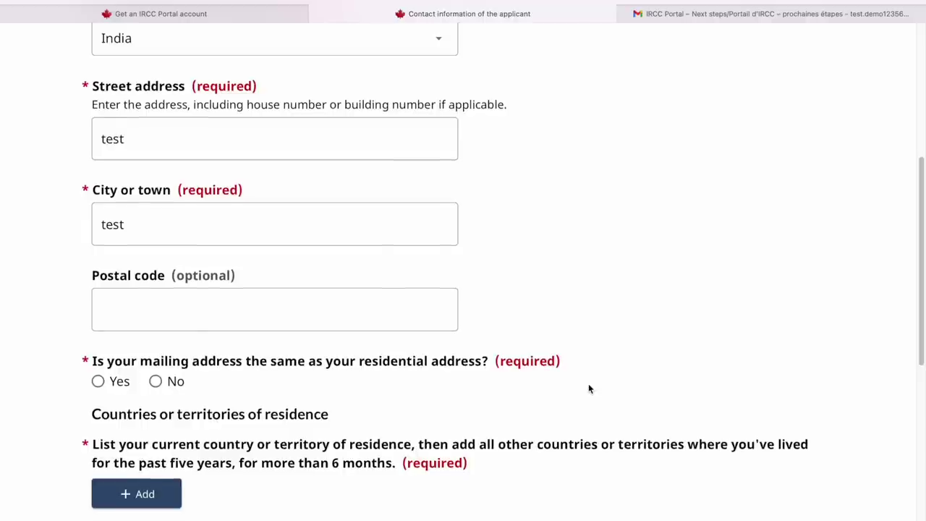
left_click(156, 382)
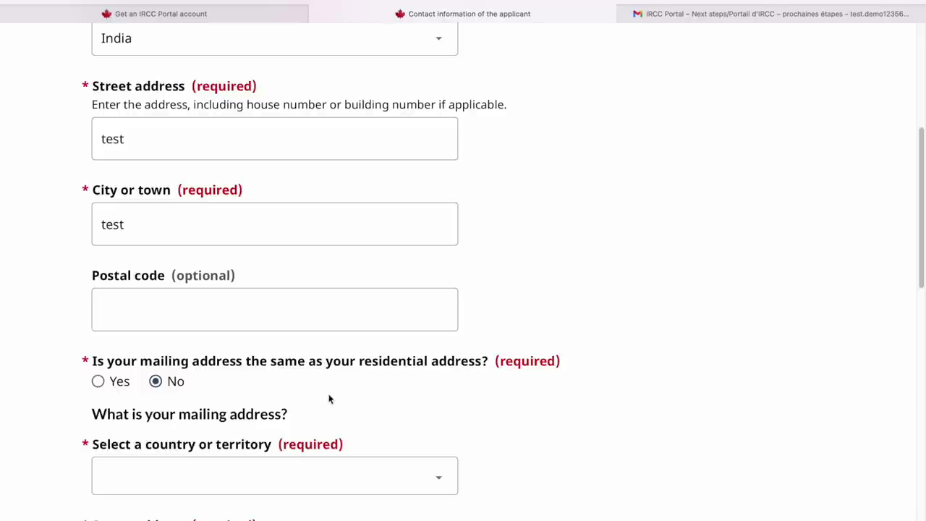
left_click(99, 382)
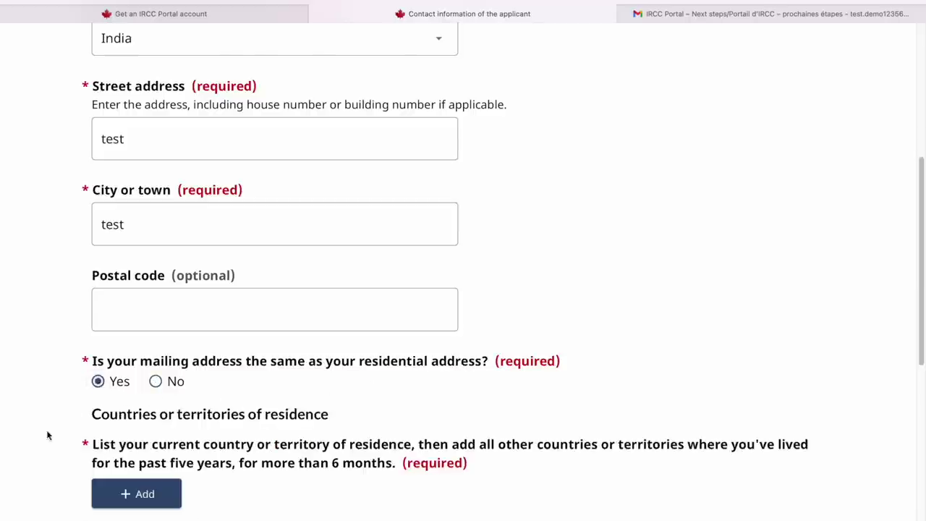
scroll(173, 393, "down", 1)
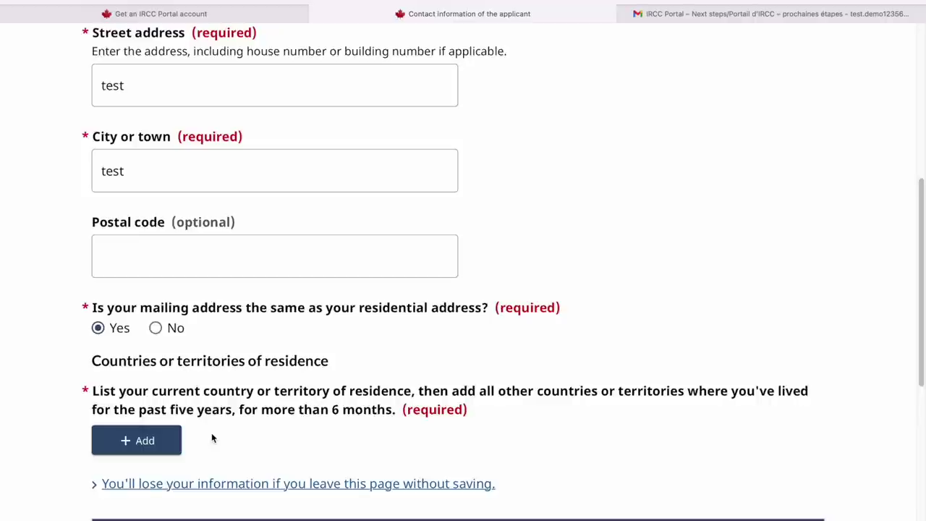
- Add a country-of-residence entry for India
left_click(170, 440)
left_click(358, 209)
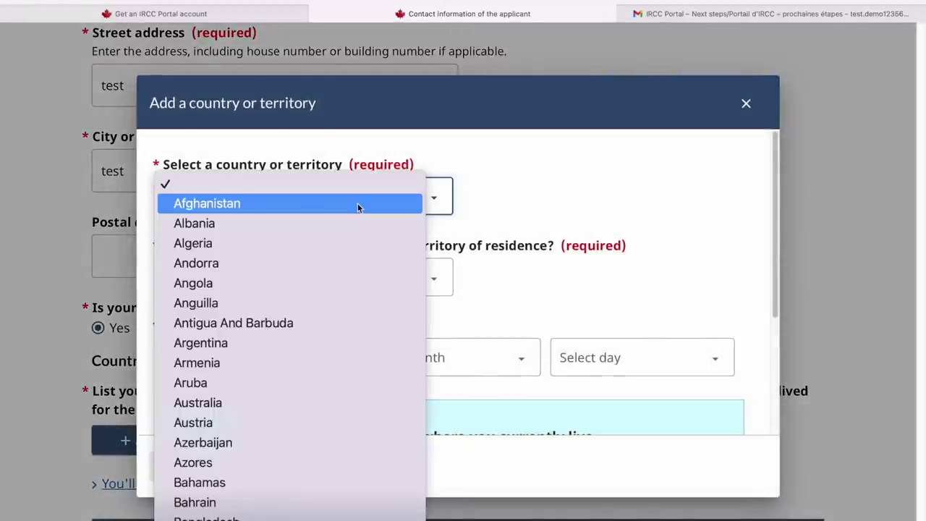
type("in")
key("Return")
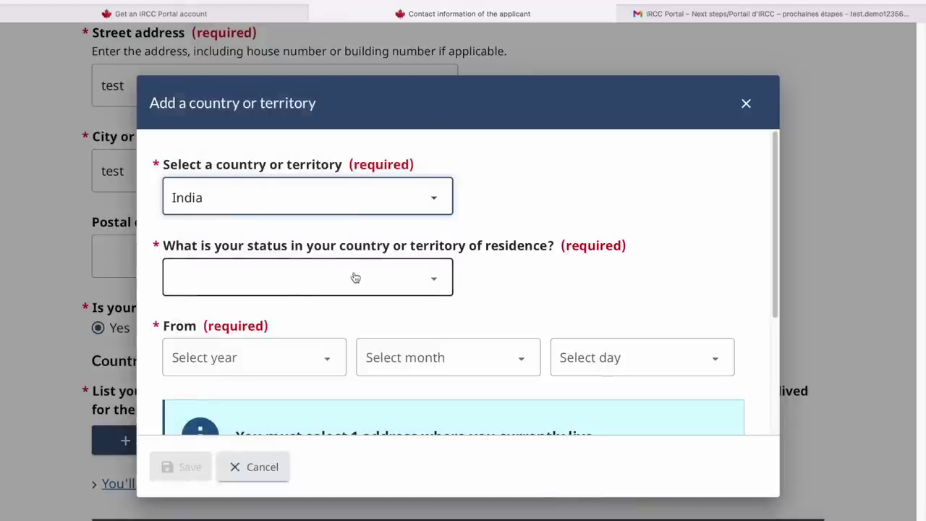
- Set the India residence start date to 1974-02-02 and save the entry
left_click(254, 357)
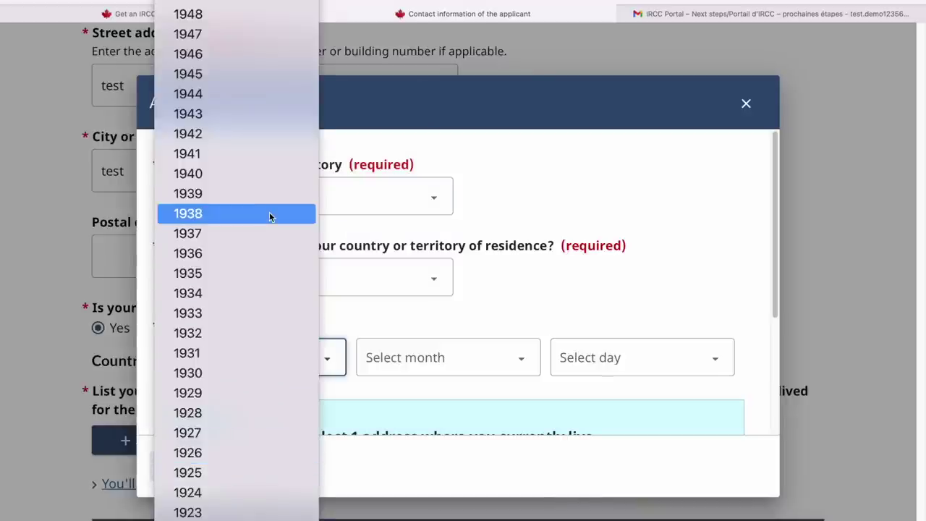
scroll(272, 91, "up", 3)
scroll(272, 86, "up", 5)
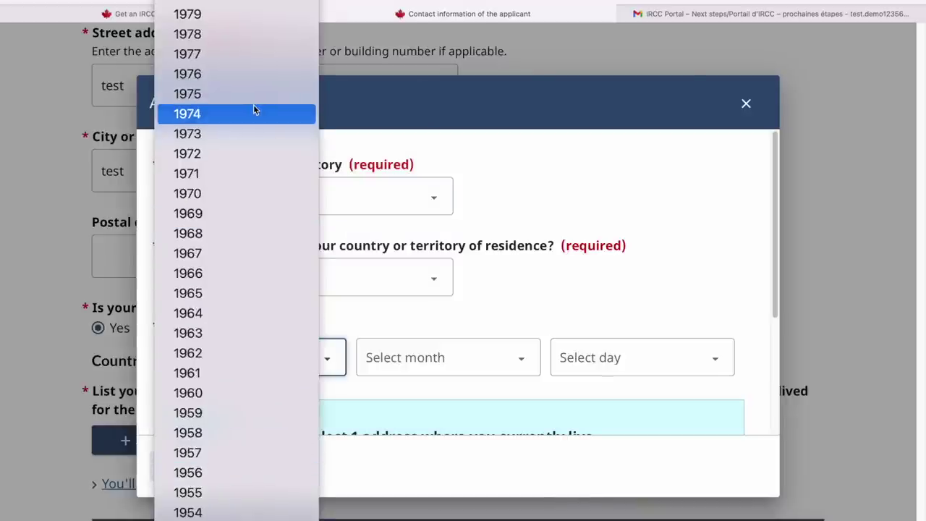
left_click(253, 108)
left_click(522, 359)
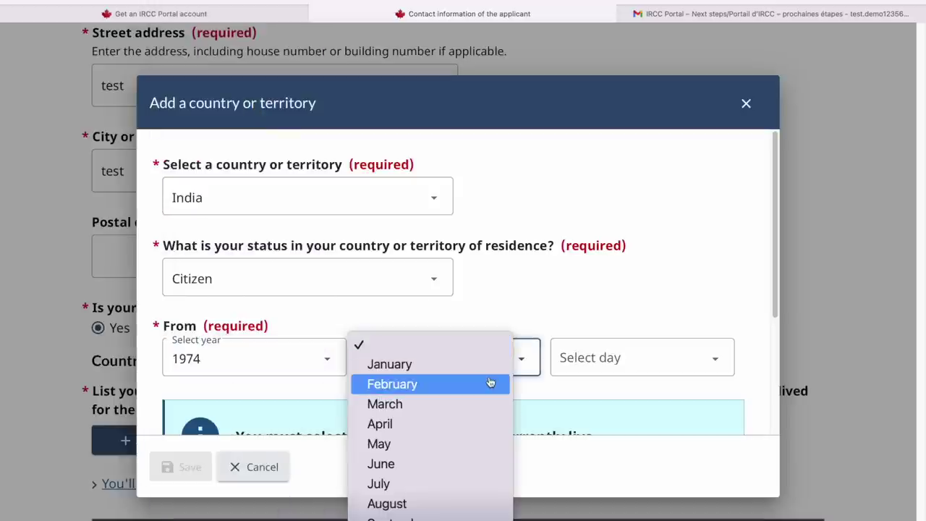
left_click(464, 382)
left_click(645, 357)
left_click(631, 384)
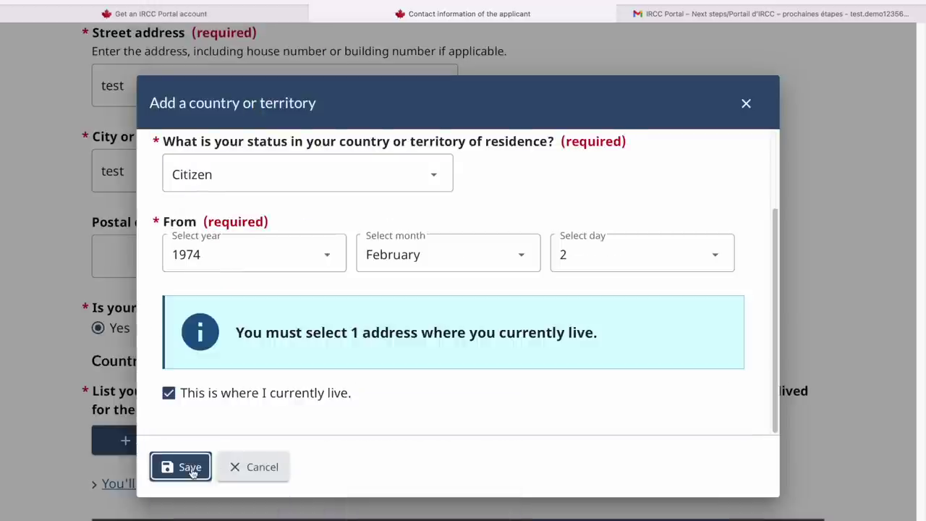
left_click(188, 469)
- Discard the extra residence entry and save the contact information
scroll(188, 469, "down", 5)
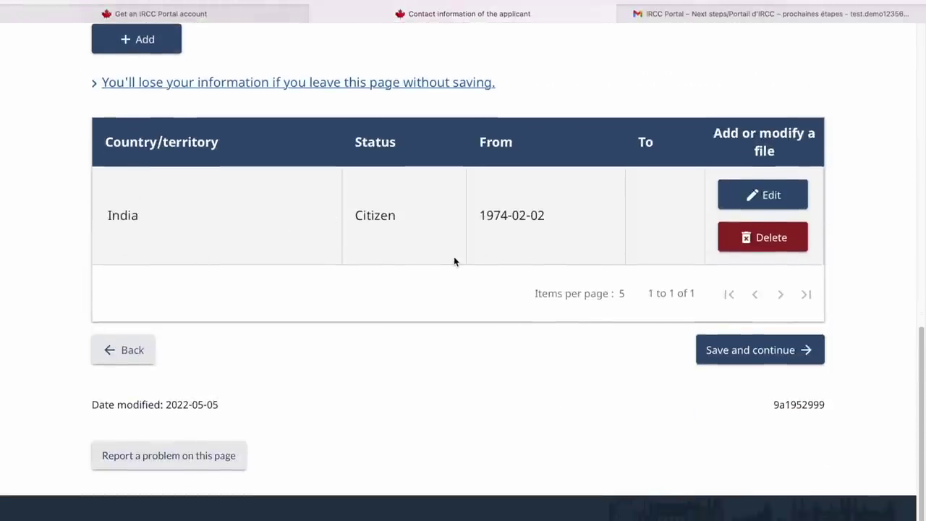
scroll(454, 260, "up", 3)
left_click(136, 212)
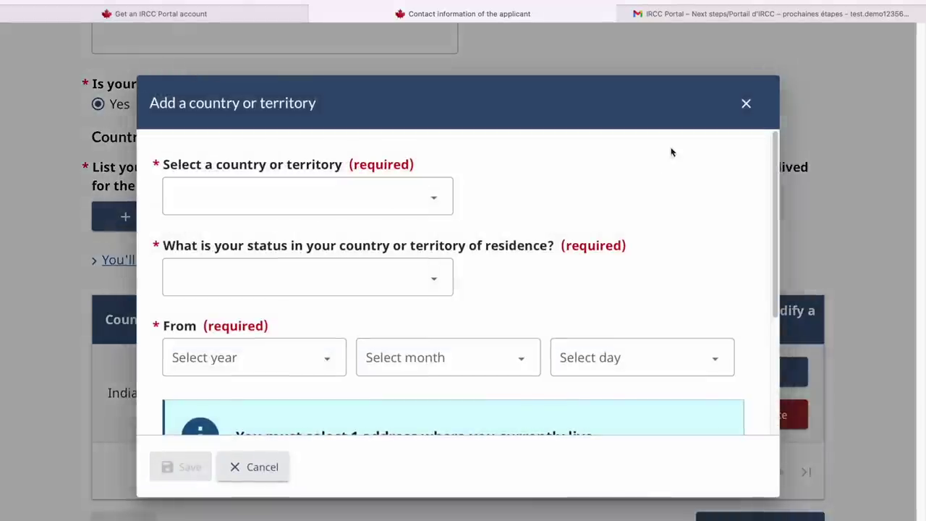
left_click(747, 105)
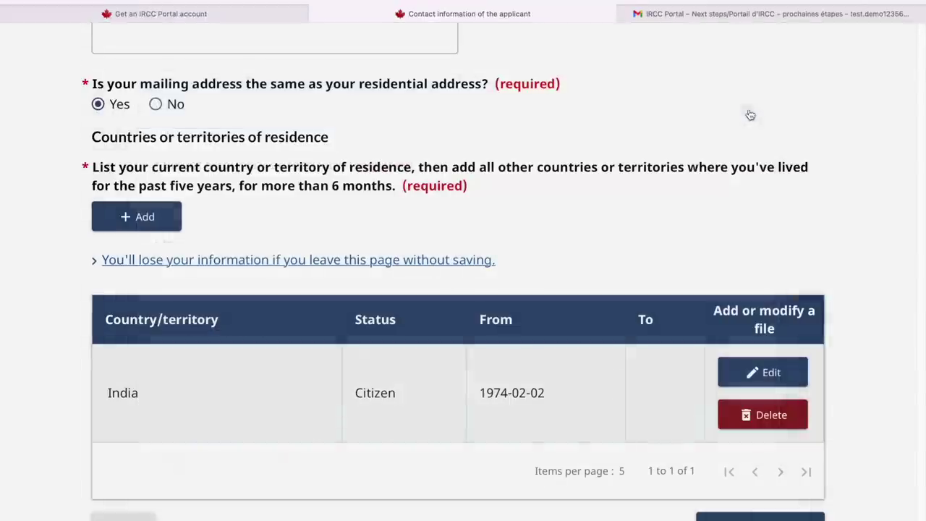
scroll(857, 260, "down", 2)
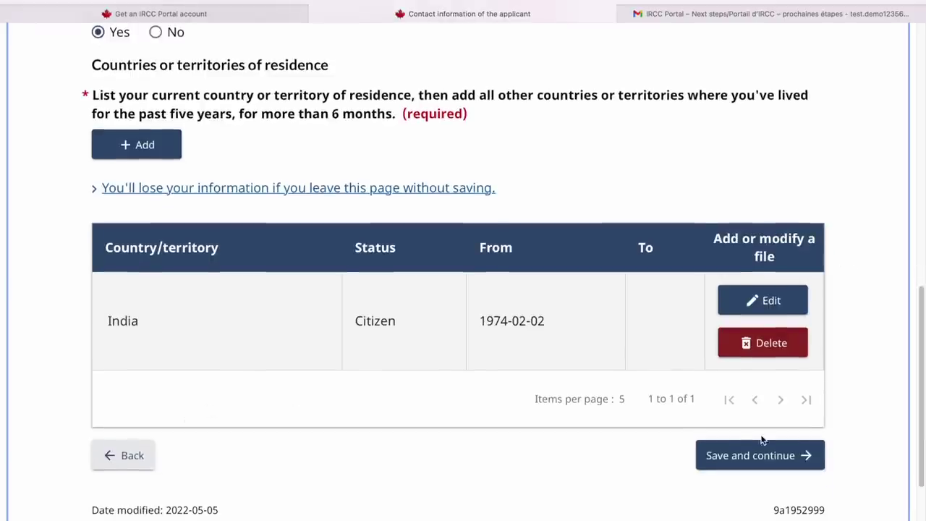
left_click(756, 470)
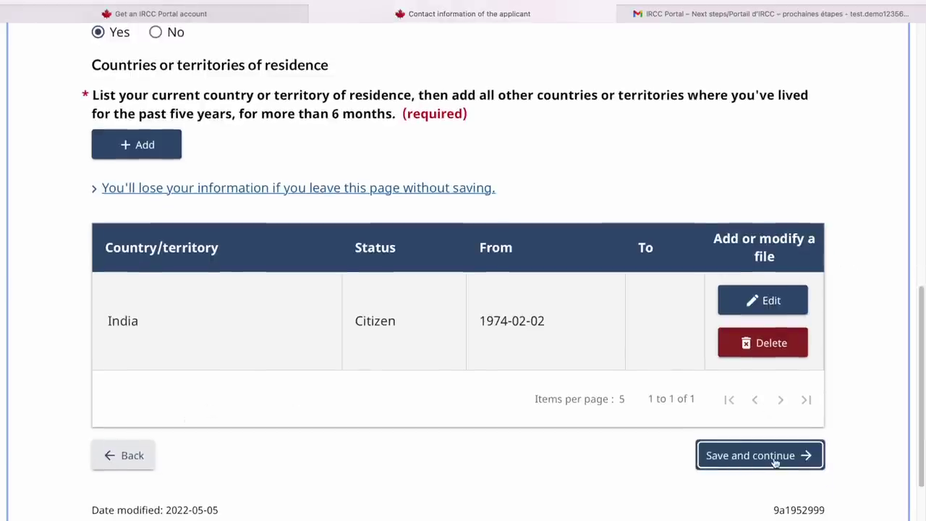
left_click(774, 461)
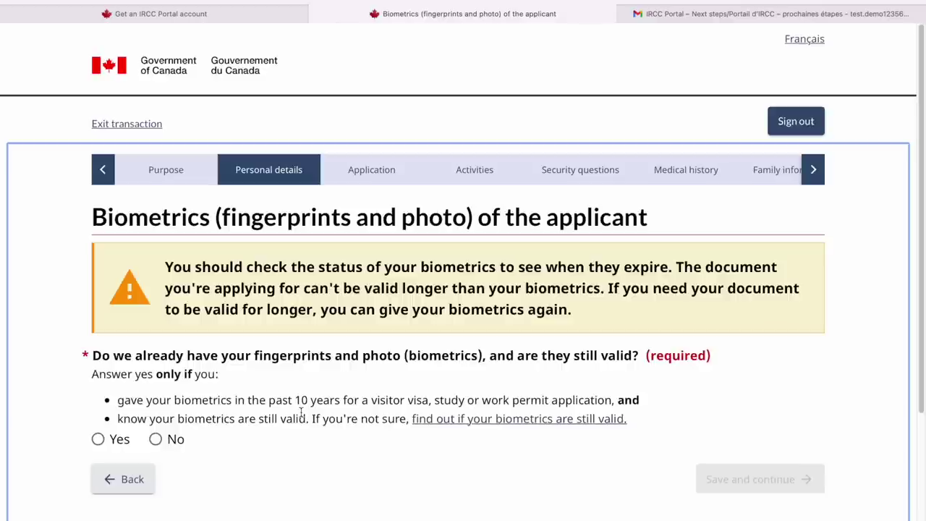
- Answer No to having valid biometrics and save the Biometrics page
left_click(156, 441)
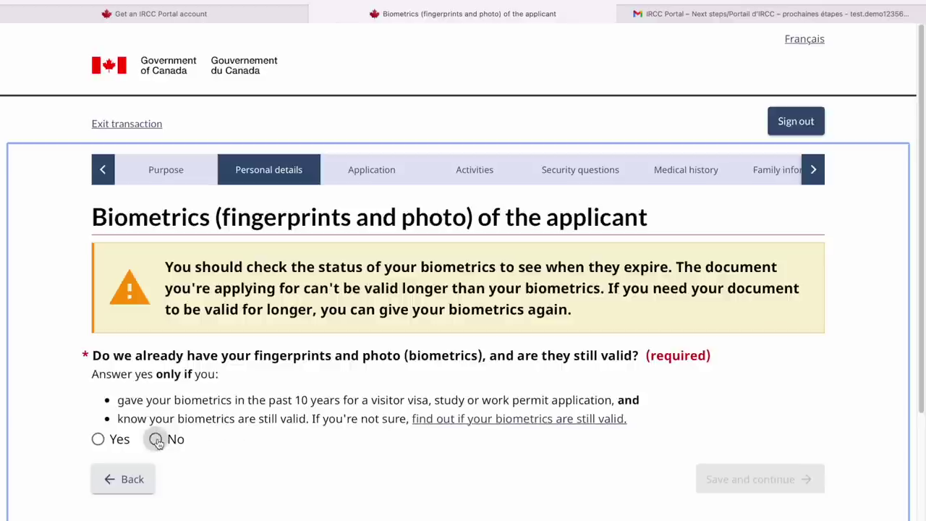
scroll(157, 442, "down", 4)
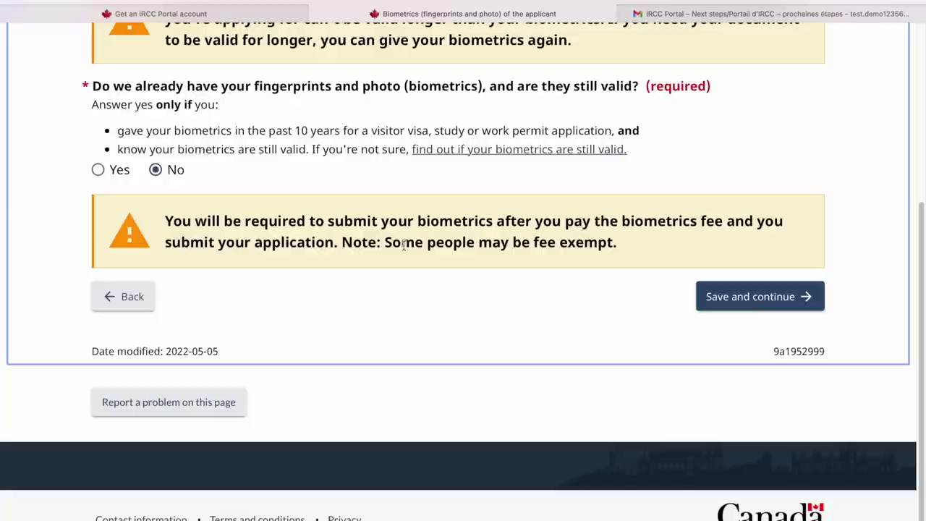
left_click(743, 294)
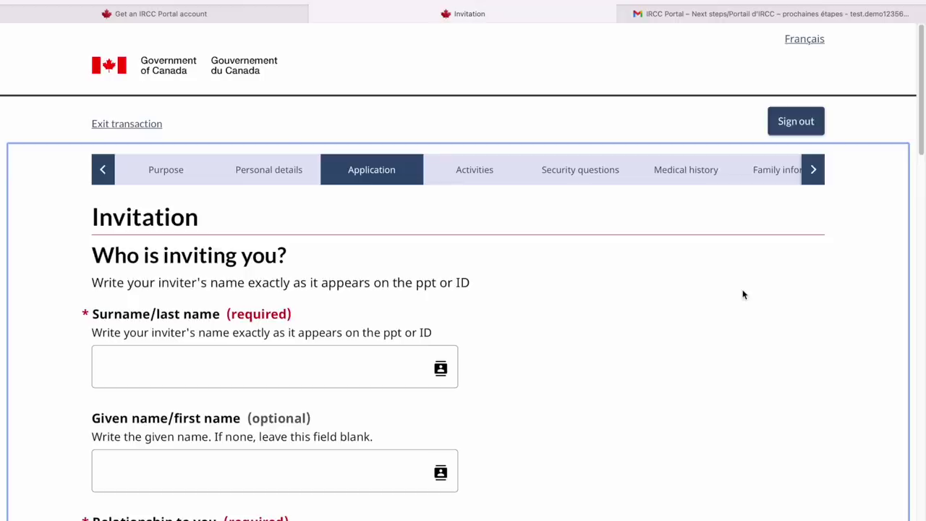
- Set the relationship to the inviter as Family member
scroll(743, 294, "down", 3)
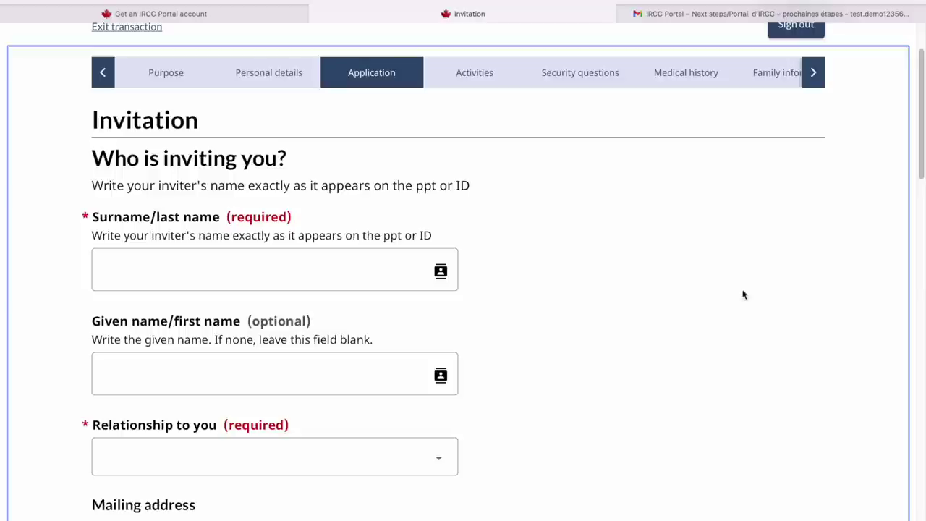
left_click(394, 372)
key("Tab")
left_click(424, 473)
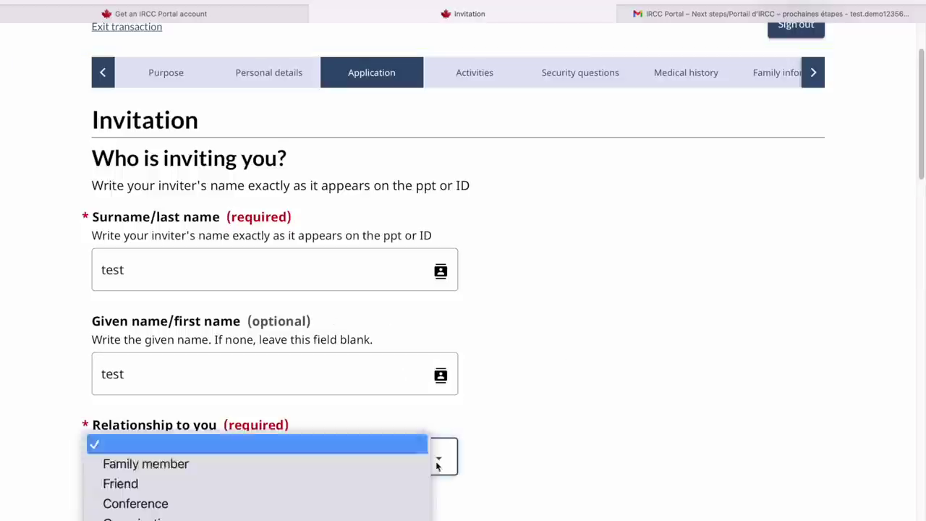
left_click(408, 473)
- Fill the inviter's mailing address from the first suggested Toronto address
scroll(555, 406, "down", 5)
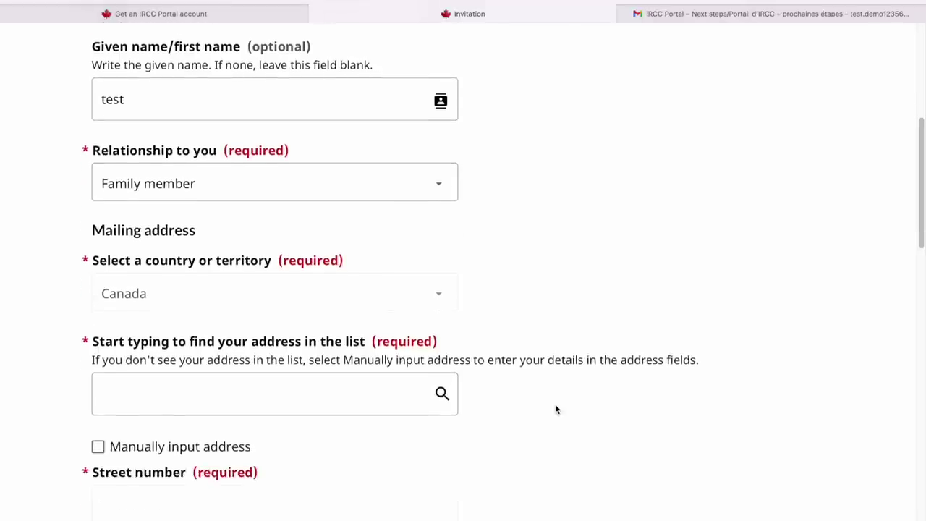
left_click(338, 393)
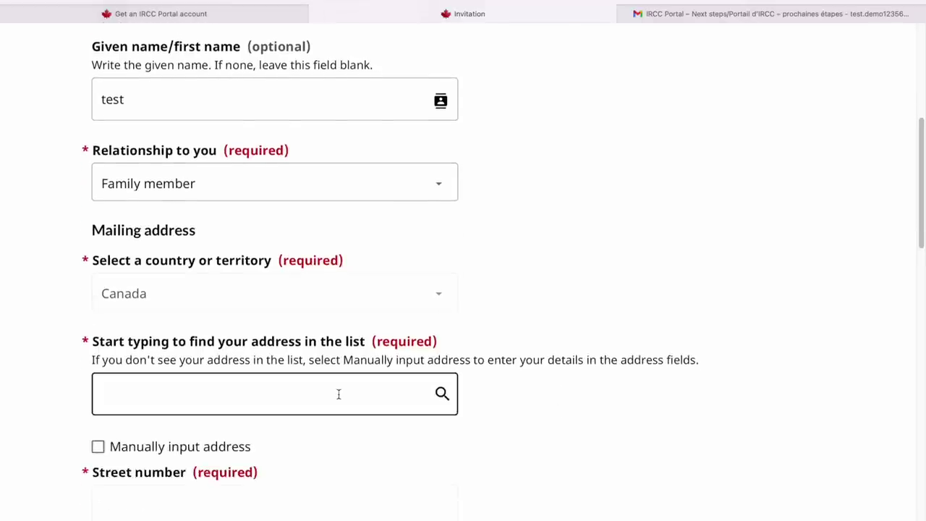
type("1")
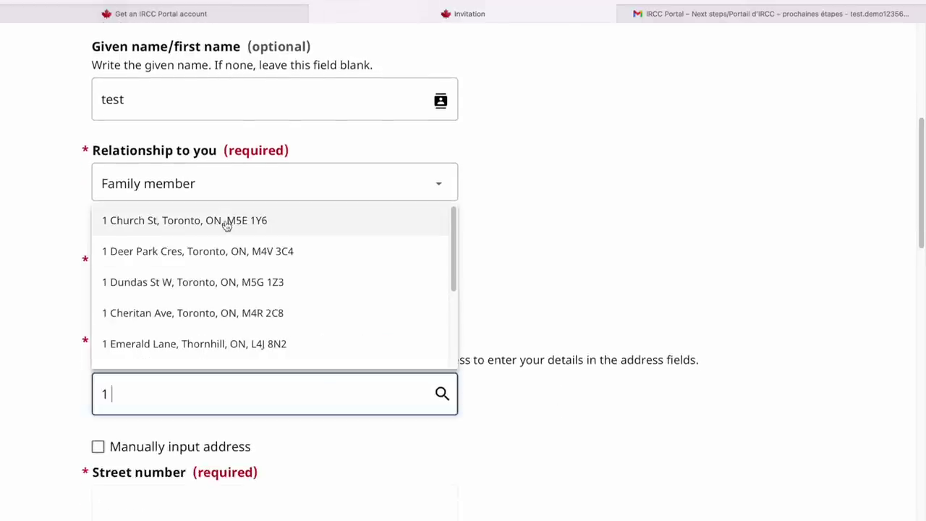
left_click(225, 221)
scroll(617, 375, "down", 10)
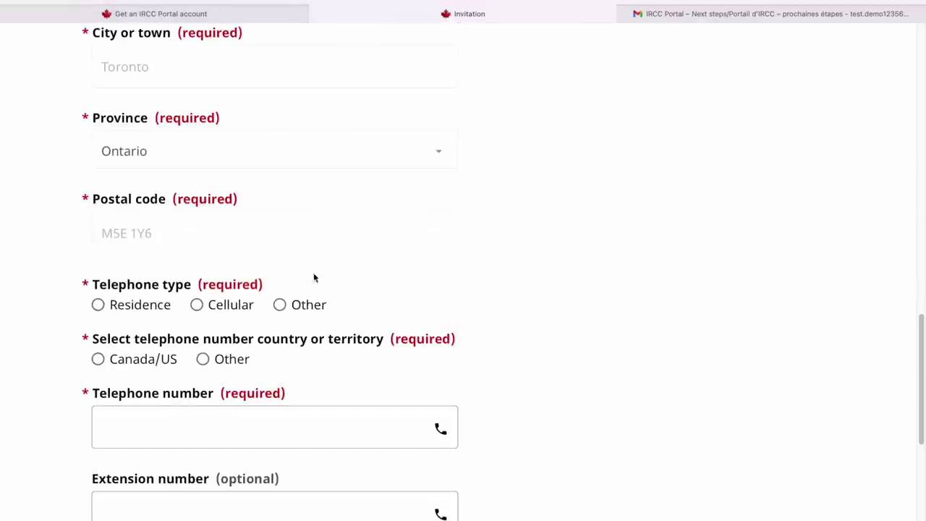
scroll(565, 261, "up", 8)
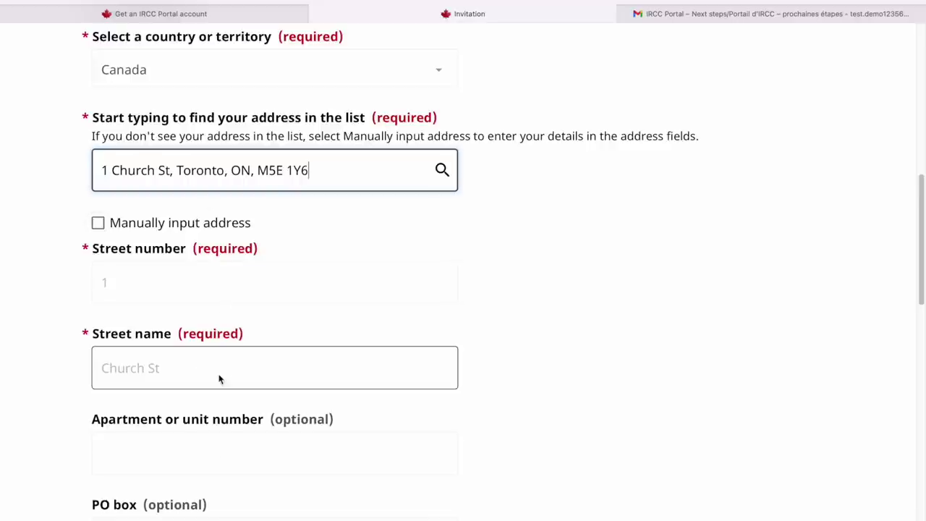
scroll(595, 424, "down", 5)
scroll(595, 425, "down", 5)
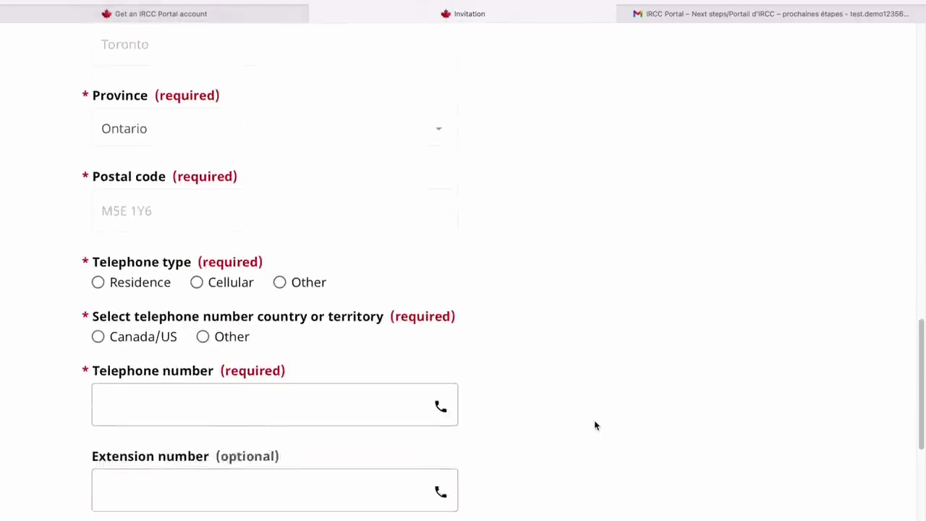
left_click(196, 251)
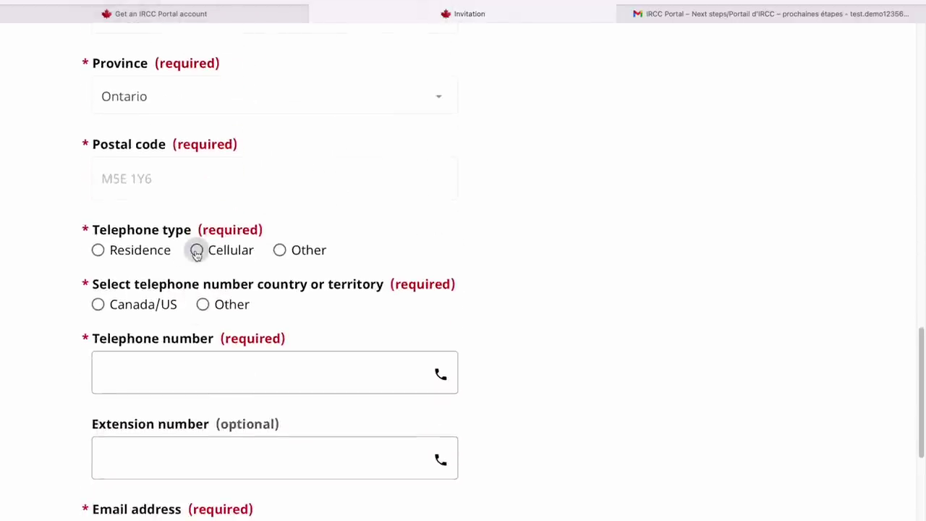
left_click(98, 305)
left_click(176, 368)
type("8888888888")
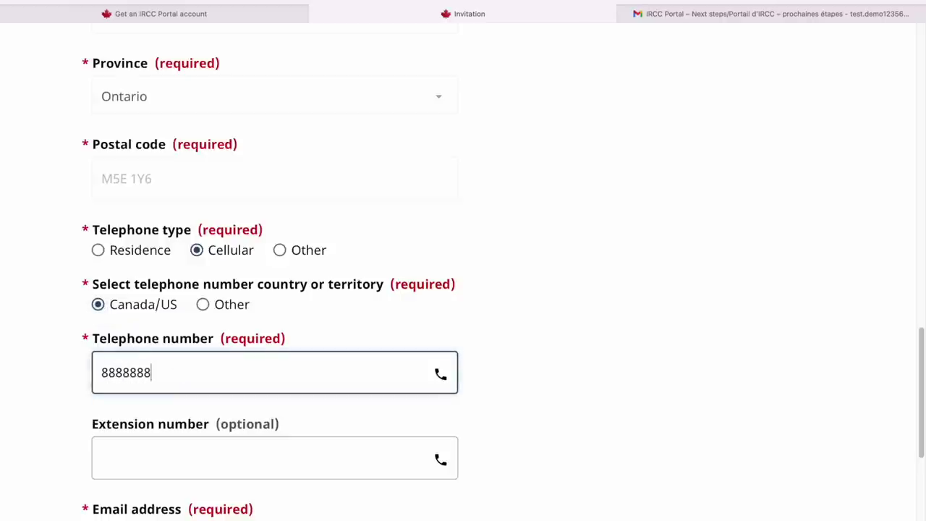
key("Tab")
key("Tab")
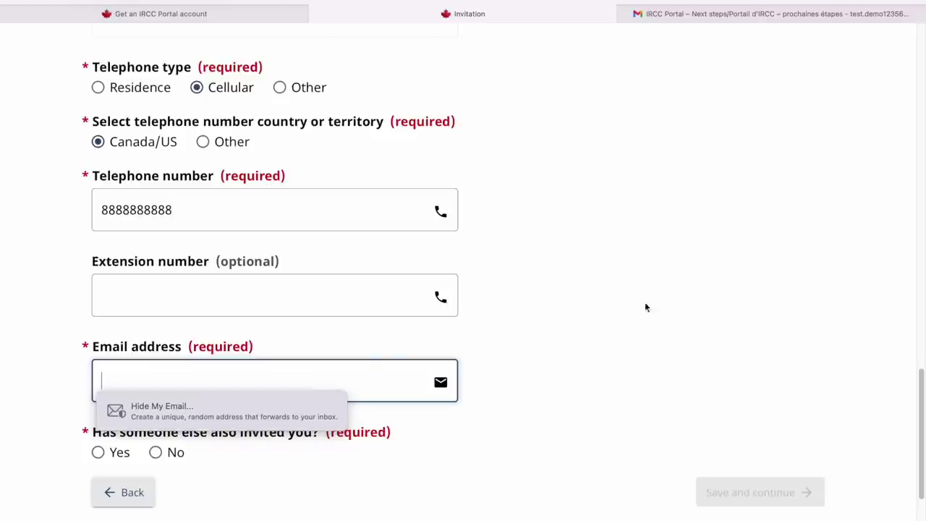
type("test")
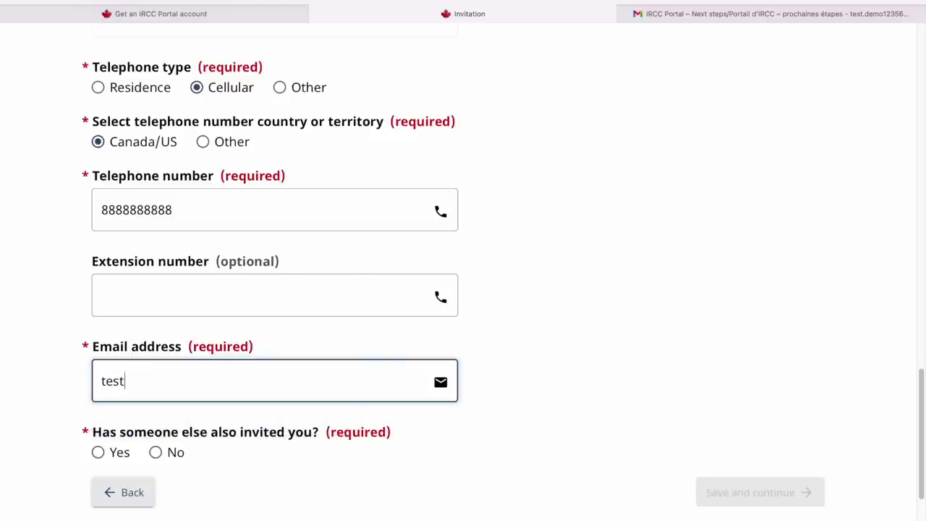
type("@test.com")
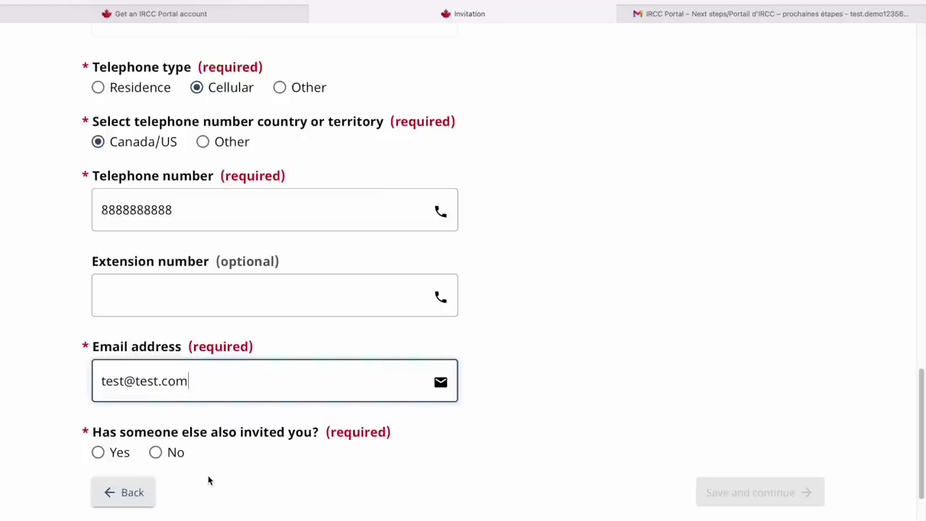
- Answer No to another inviter, save, and enter 15000 CAD as available funds
left_click(155, 453)
left_click(773, 489)
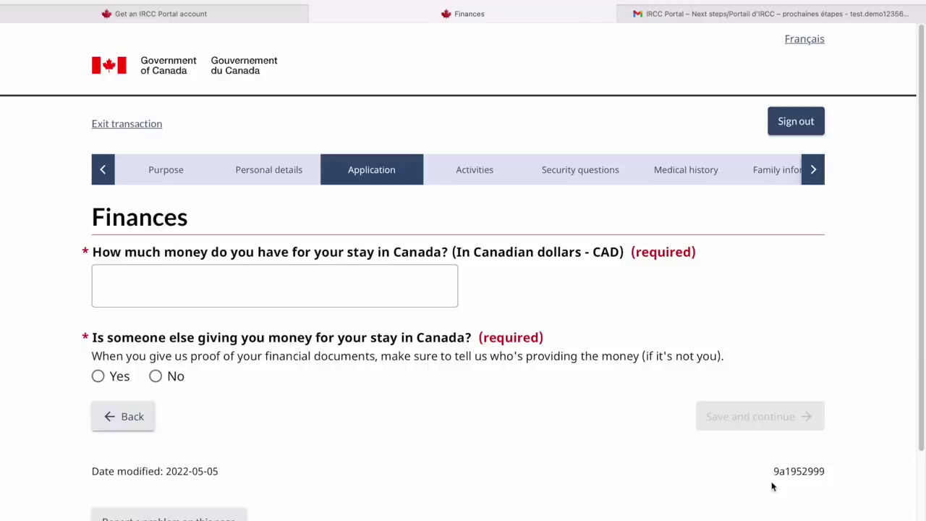
left_click(335, 288)
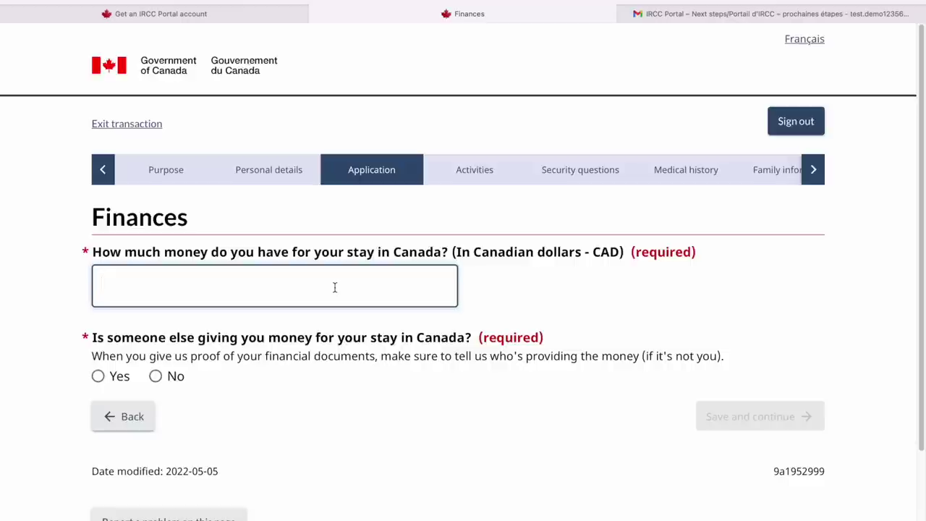
type("15000")
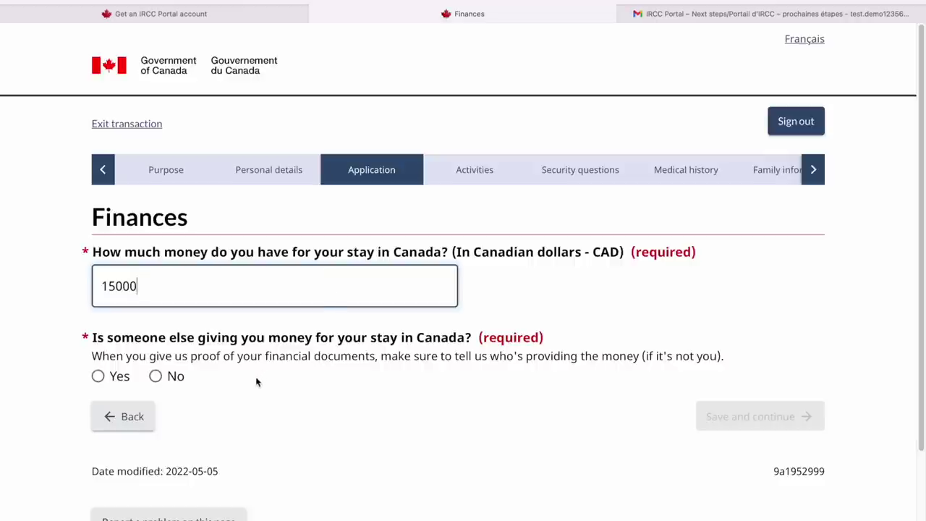
- Answer No to someone else providing money and save the Finances page
left_click(98, 377)
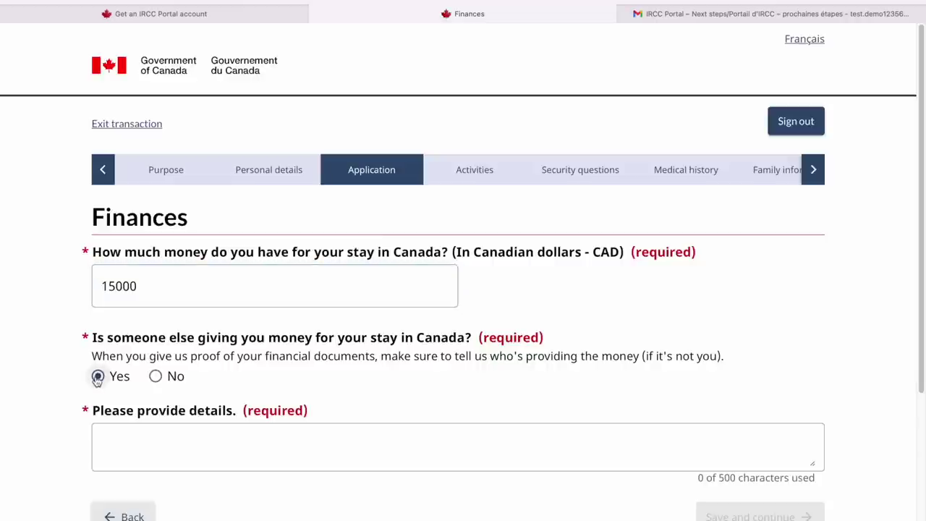
left_click(156, 379)
left_click(738, 420)
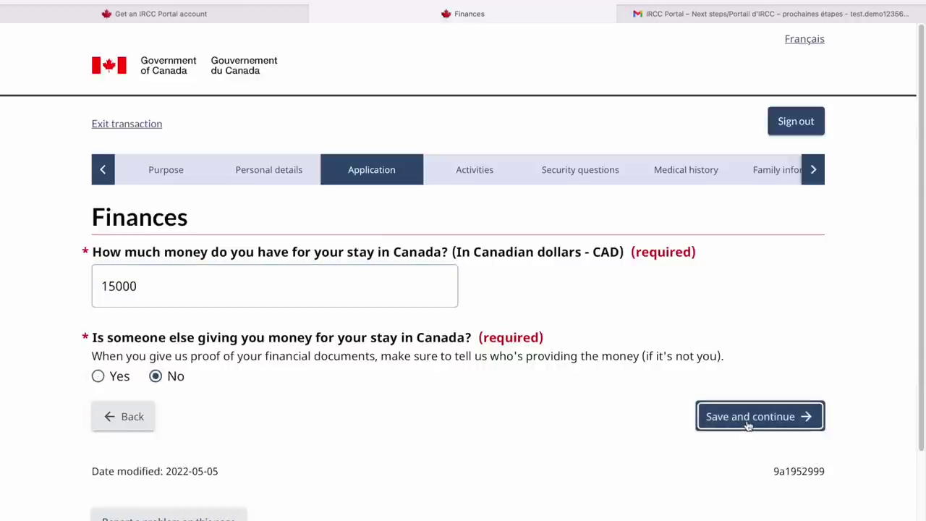
- Answer No to post-secondary study and to military or police service
scroll(749, 426, "down", 5)
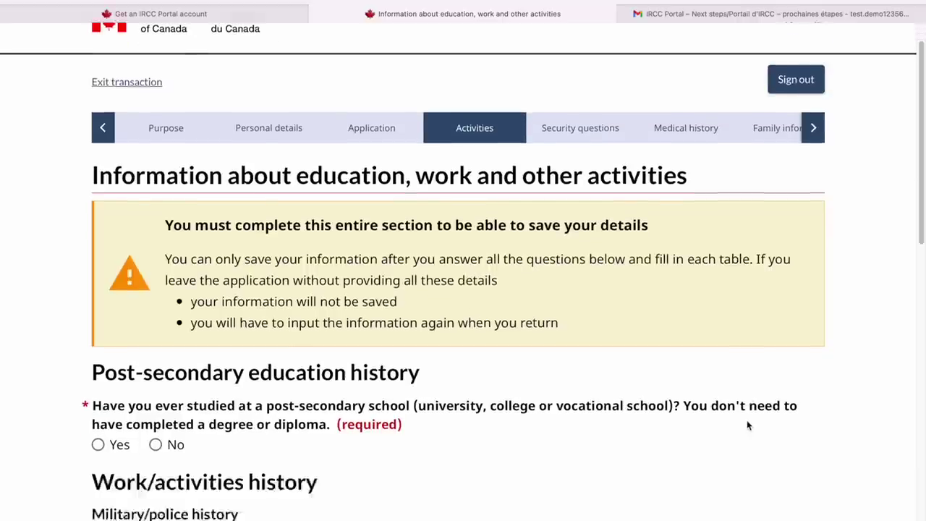
scroll(749, 426, "down", 1)
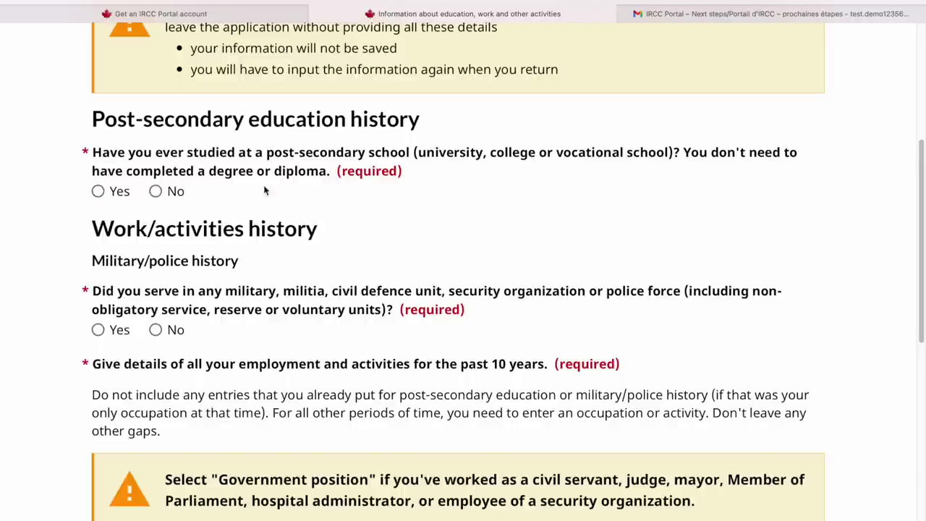
left_click(98, 191)
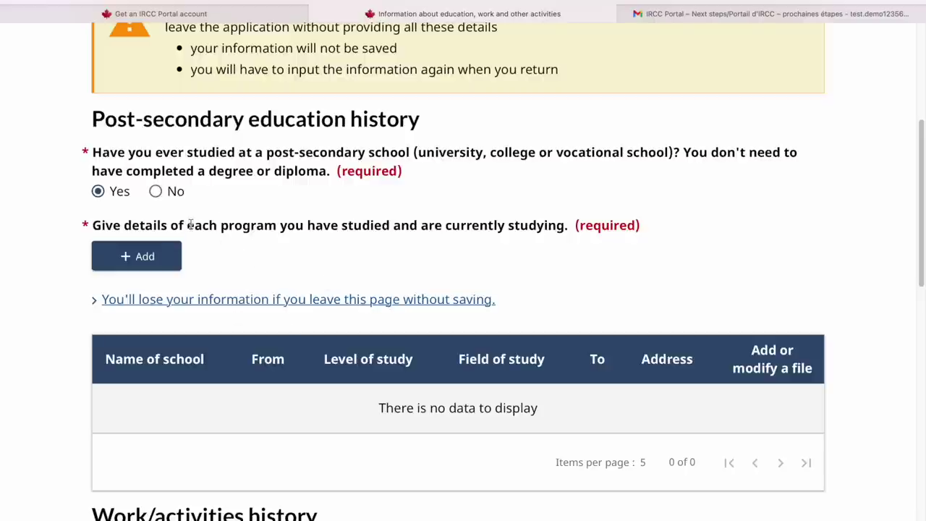
left_click(155, 191)
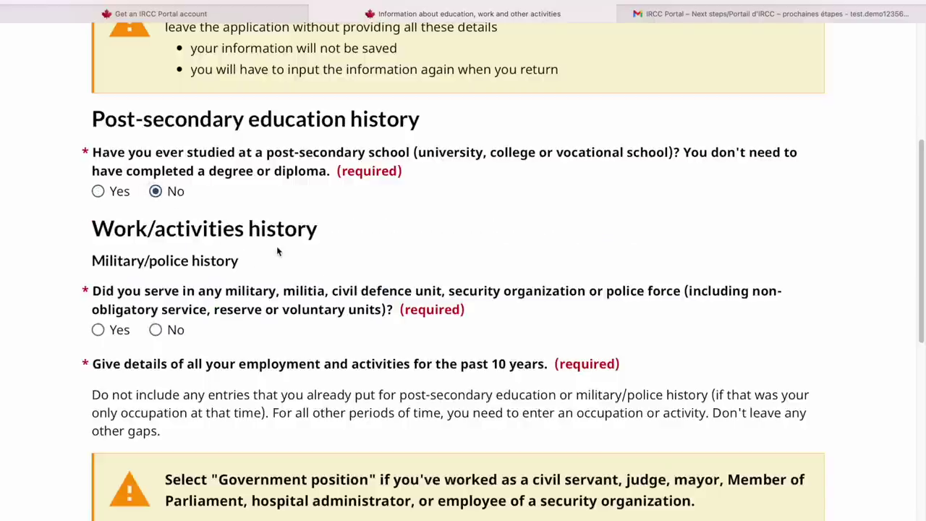
scroll(277, 251, "down", 1)
left_click(157, 285)
scroll(338, 334, "down", 3)
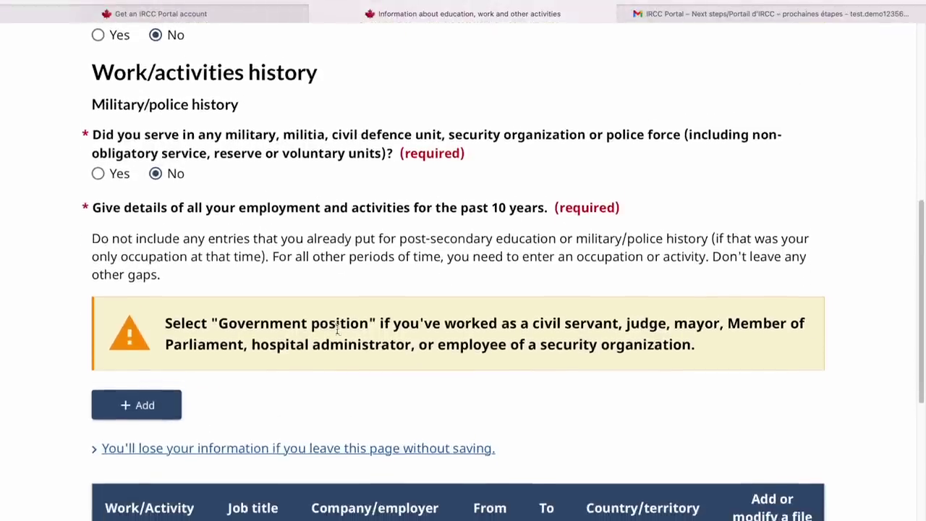
scroll(217, 434, "up", 2)
- Add a work record starting in 2022 and save the activities page
left_click(158, 485)
left_click(428, 201)
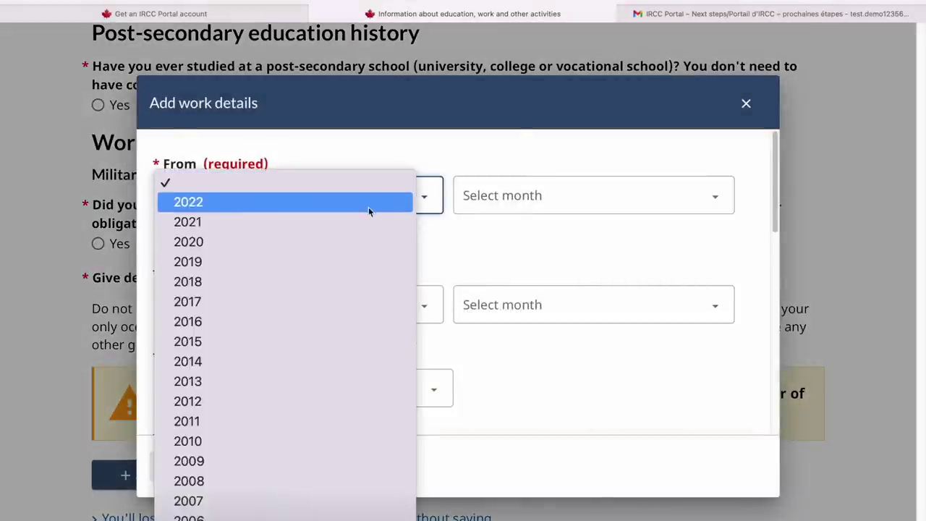
left_click(369, 204)
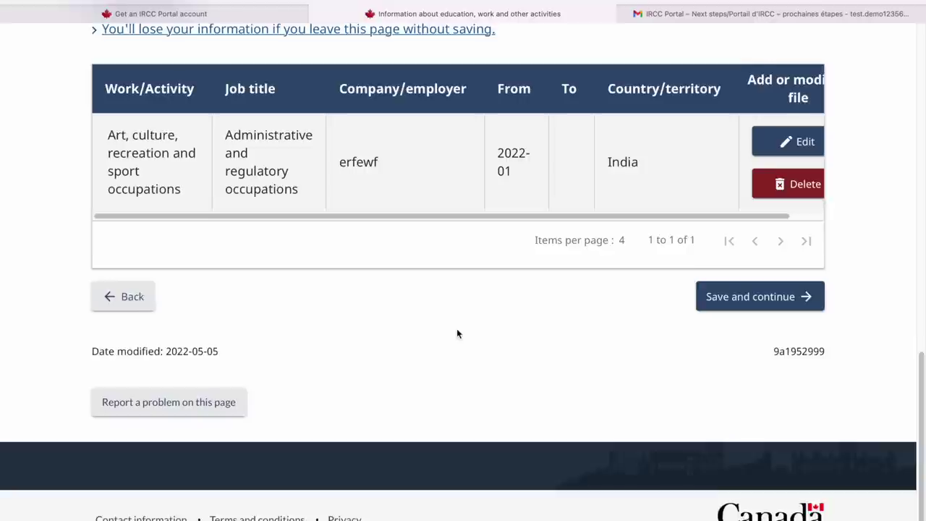
scroll(457, 334, "up", 1)
scroll(457, 333, "up", 1)
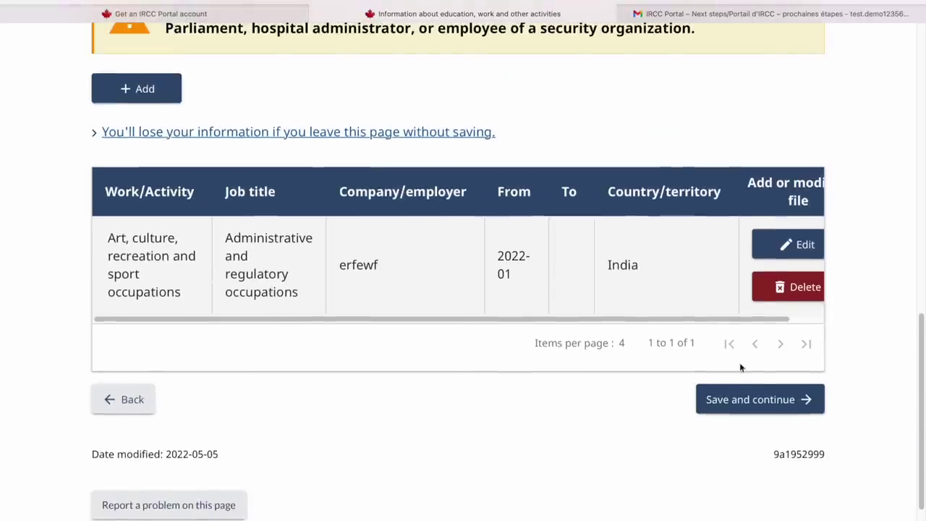
left_click(767, 402)
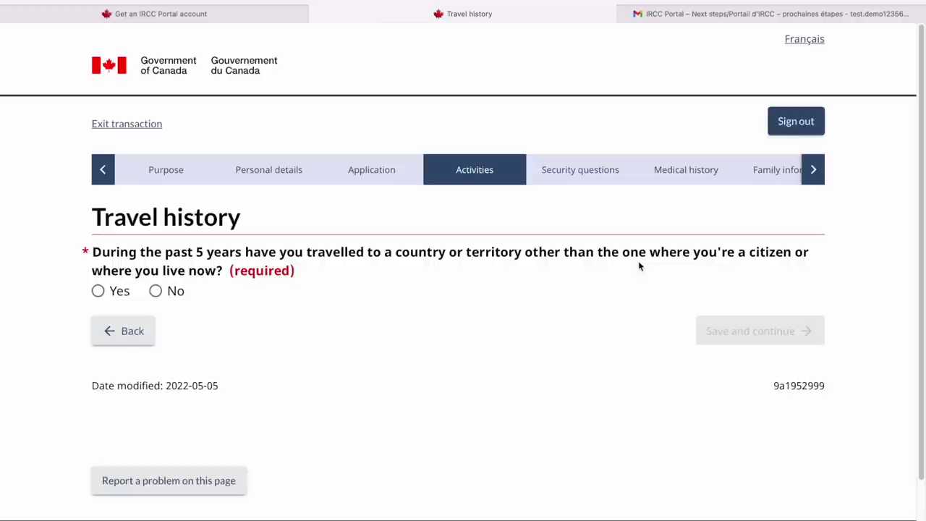
- Answer No to travel in the past 5 years, discarding the started travel record, and save
left_click(99, 291)
scroll(257, 338, "down", 2)
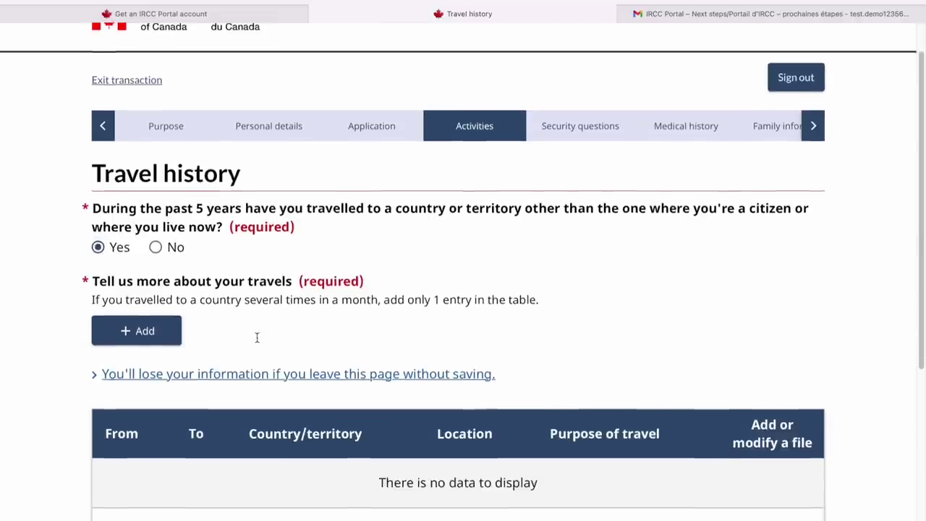
left_click(178, 331)
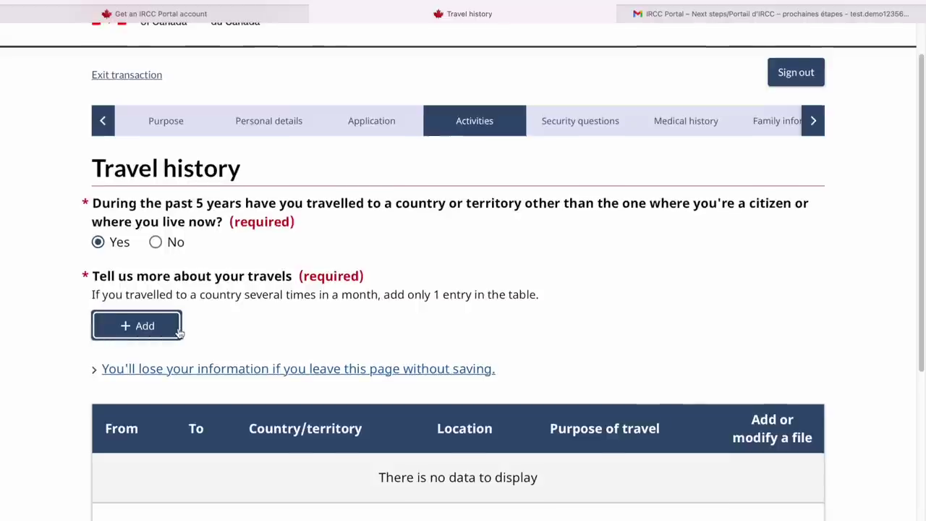
left_click(179, 331)
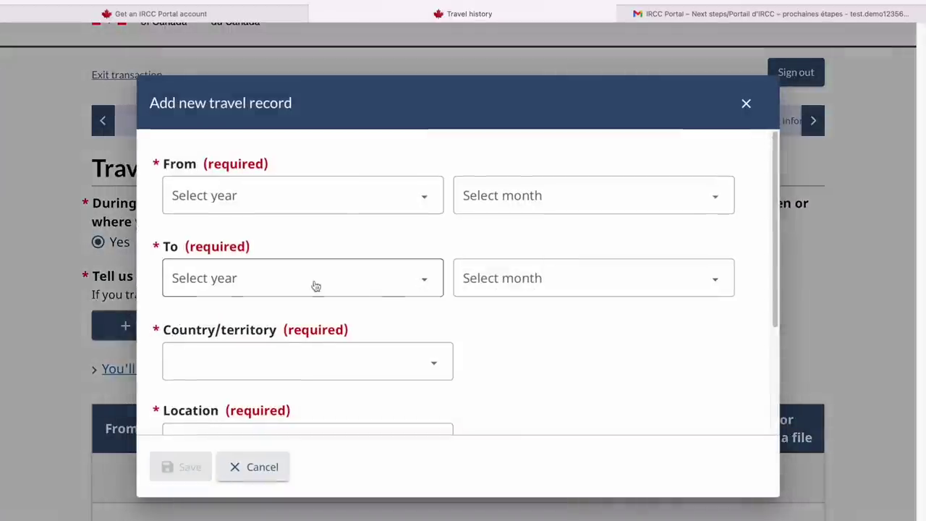
scroll(437, 251, "down", 3)
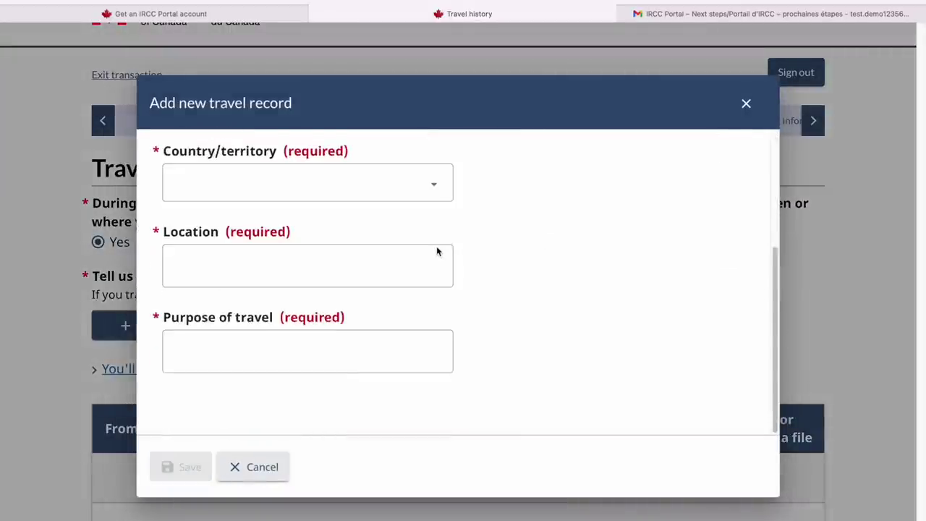
left_click(748, 104)
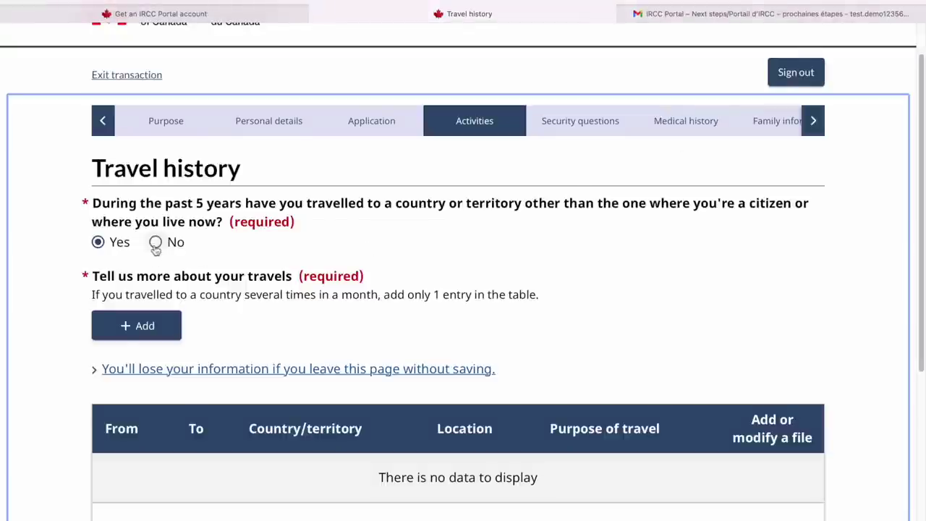
left_click(157, 243)
left_click(758, 279)
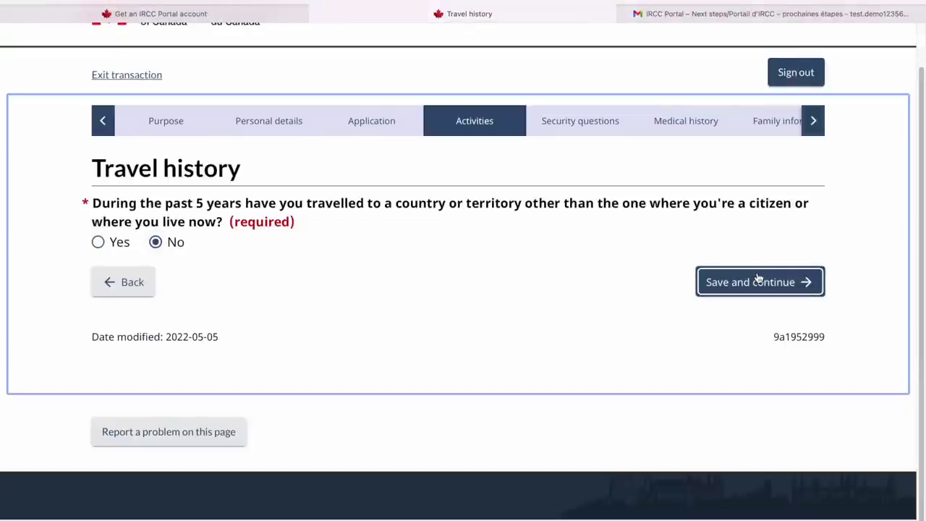
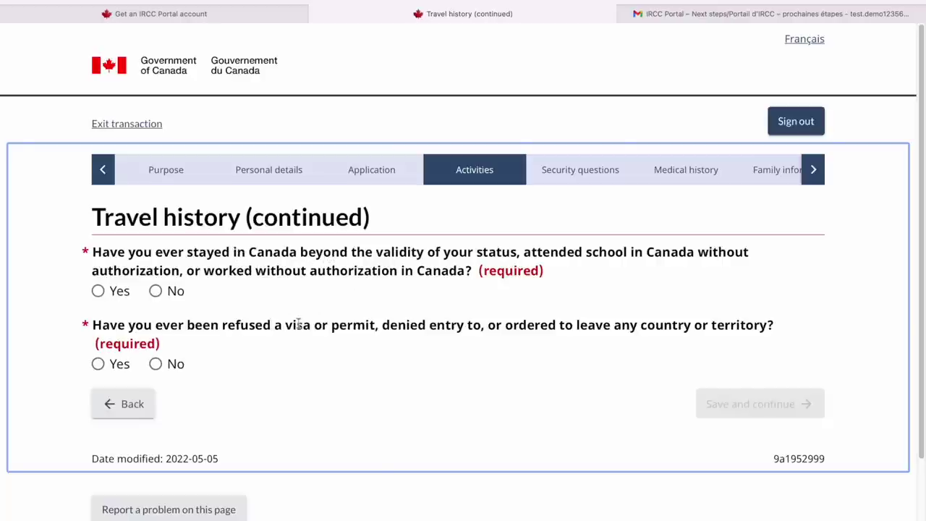
- Answer No to the overstay/unauthorized work and previous visa refusal questions and save the page
left_click(155, 290)
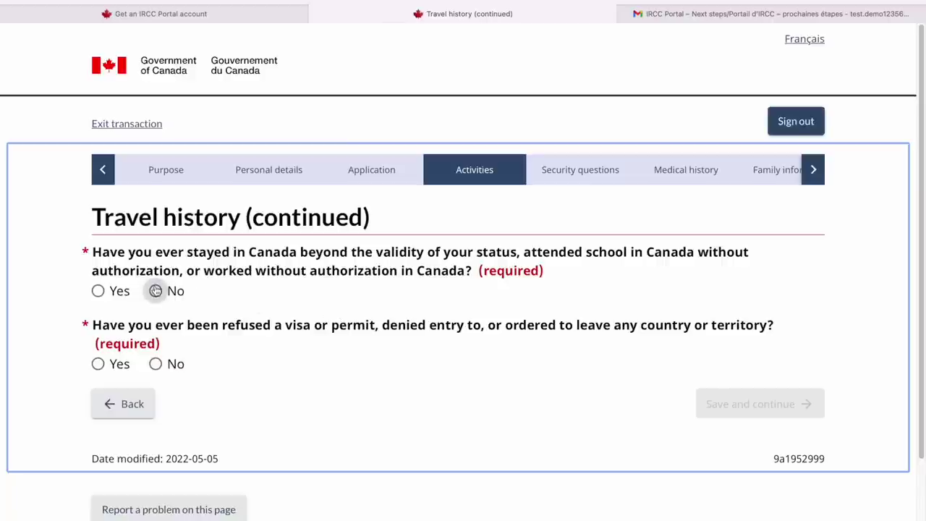
left_click(155, 363)
left_click(741, 406)
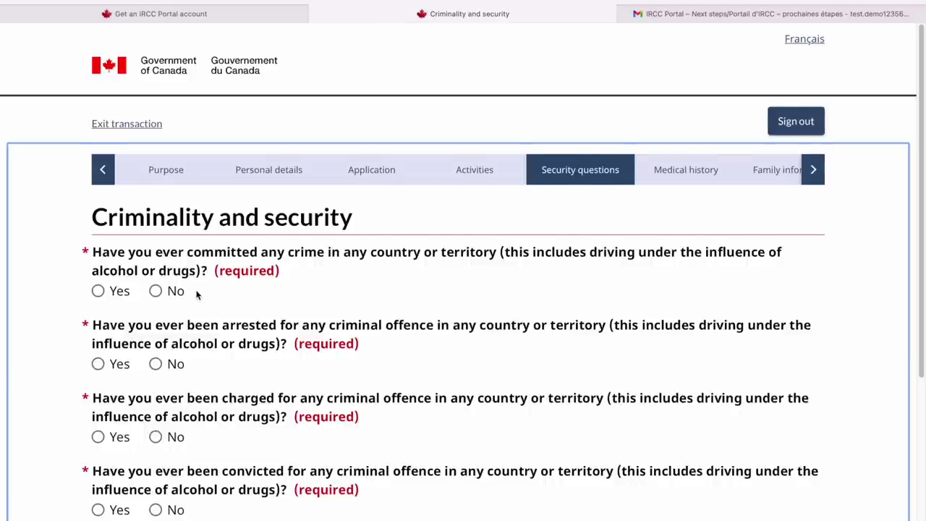
- Answer No to the crime, arrest, charge, conviction, violent group and prisoner ill-treatment questions, then save
scroll(197, 293, "down", 2)
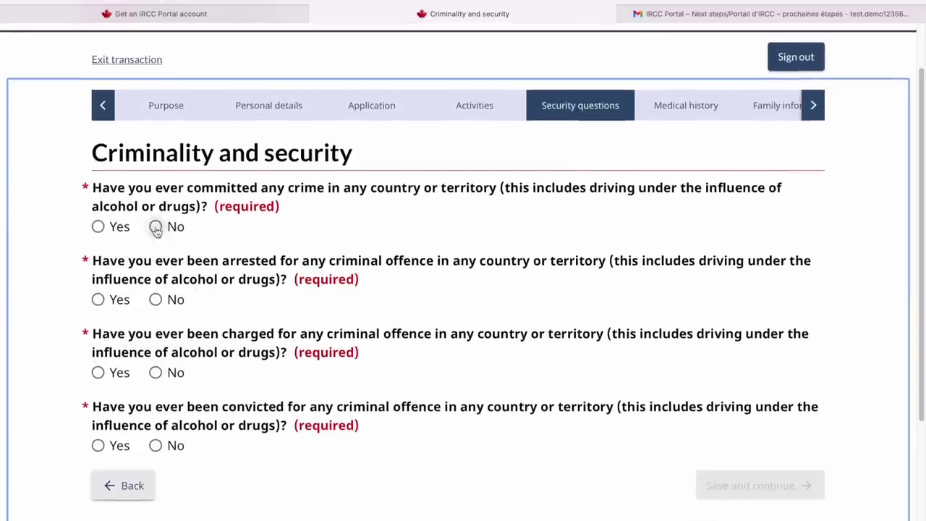
left_click(156, 226)
left_click(156, 300)
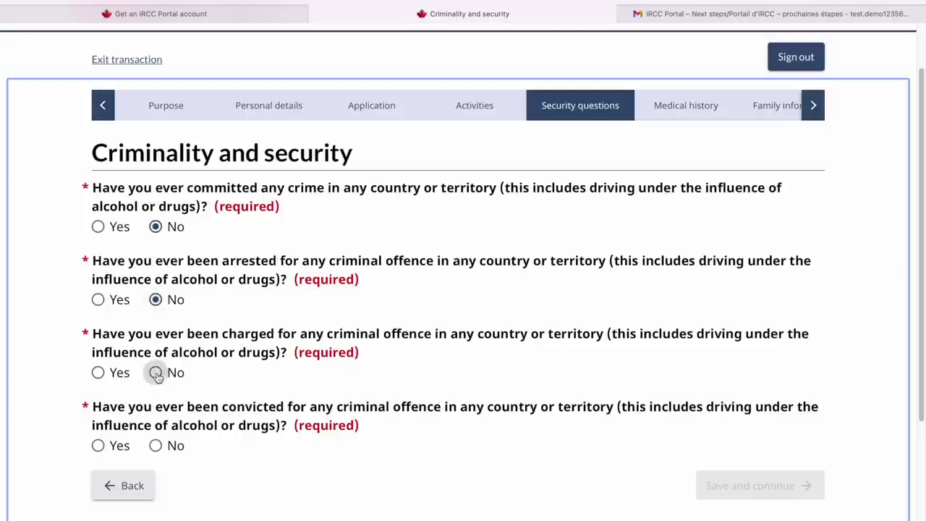
left_click(156, 372)
left_click(155, 445)
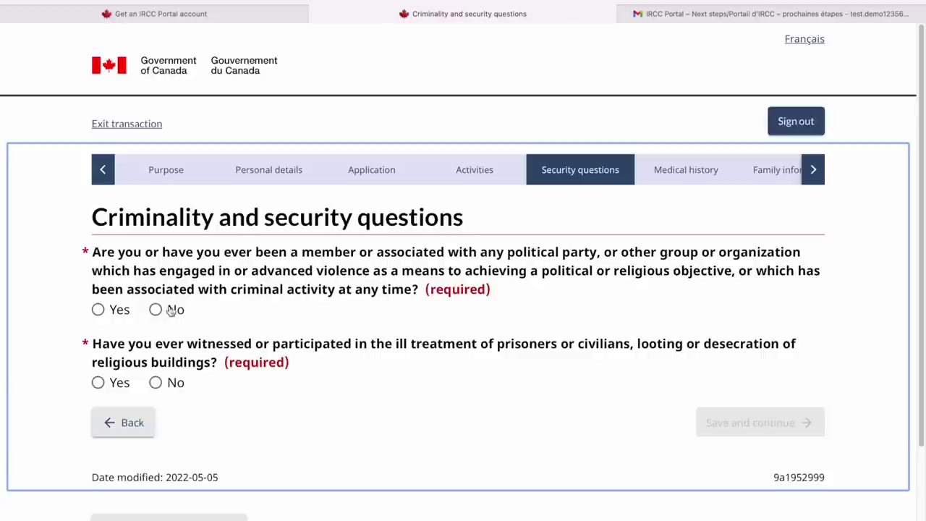
left_click(155, 309)
left_click(156, 383)
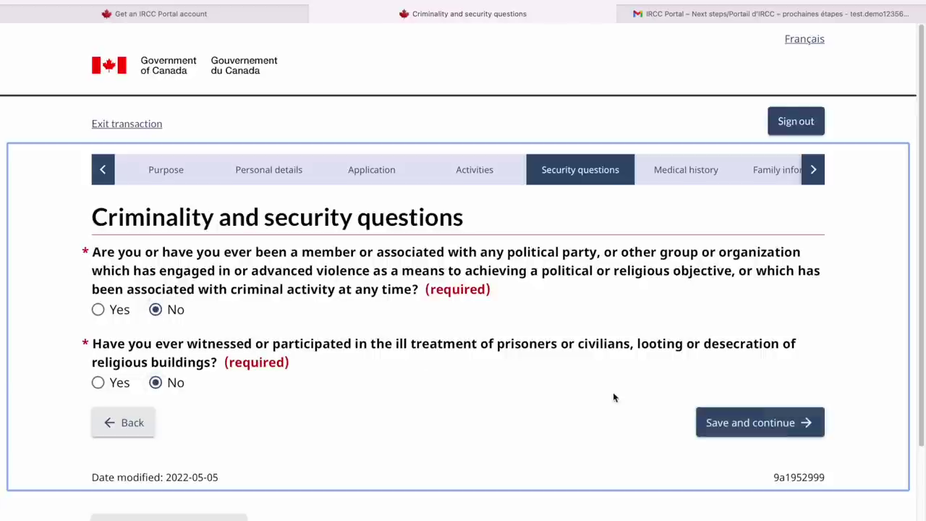
left_click(705, 422)
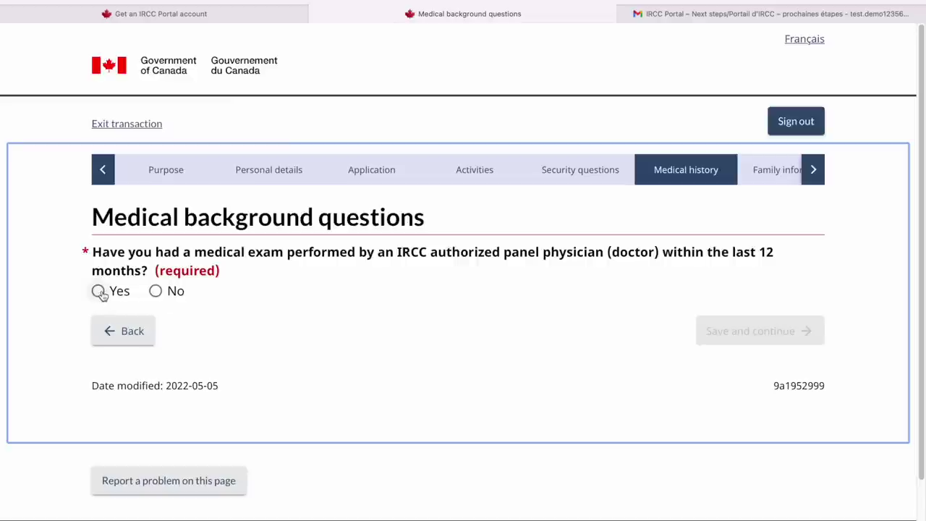
- Answer No to the recent medical exam question and both tuberculosis questions, saving each page
left_click(156, 290)
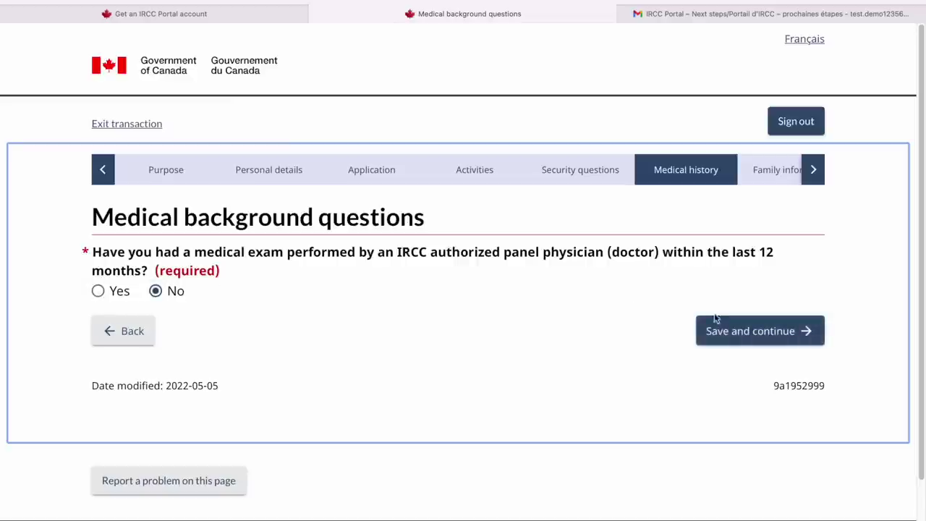
left_click(746, 331)
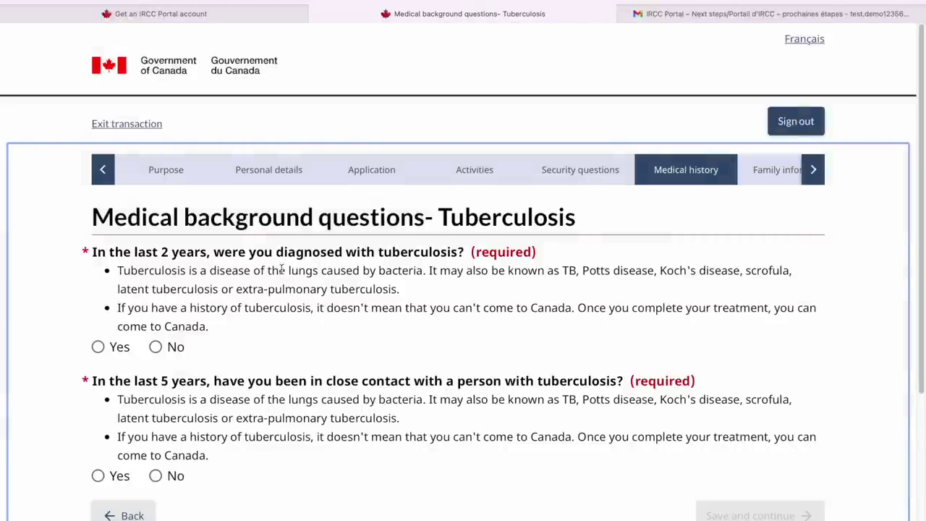
scroll(401, 276, "down", 1)
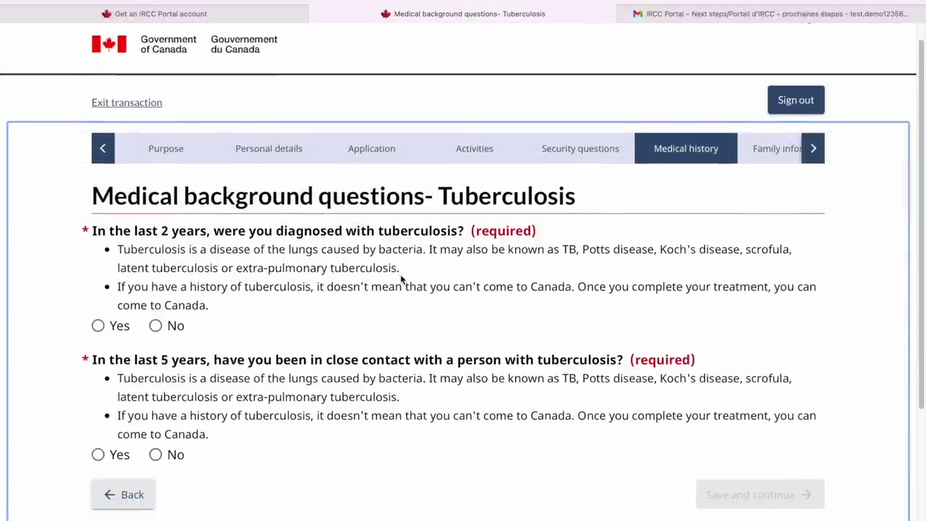
scroll(403, 280, "down", 1)
left_click(155, 300)
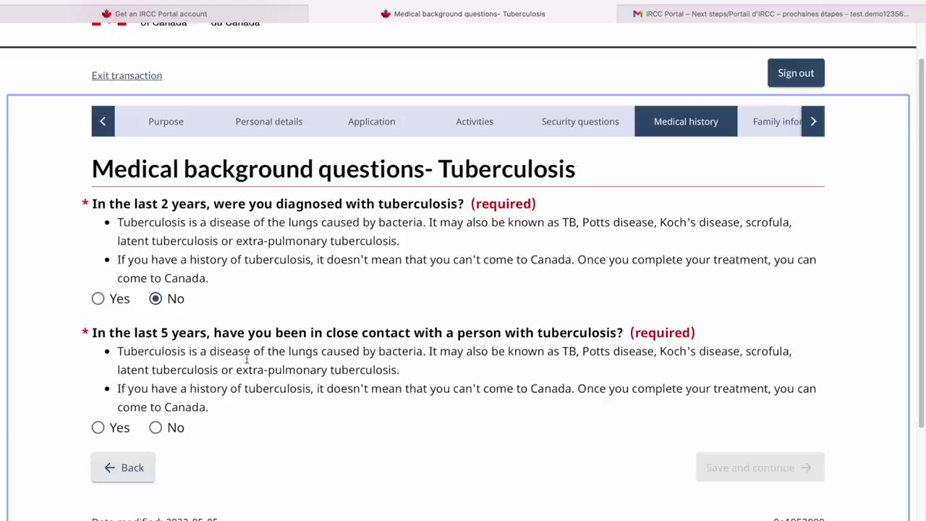
left_click(156, 428)
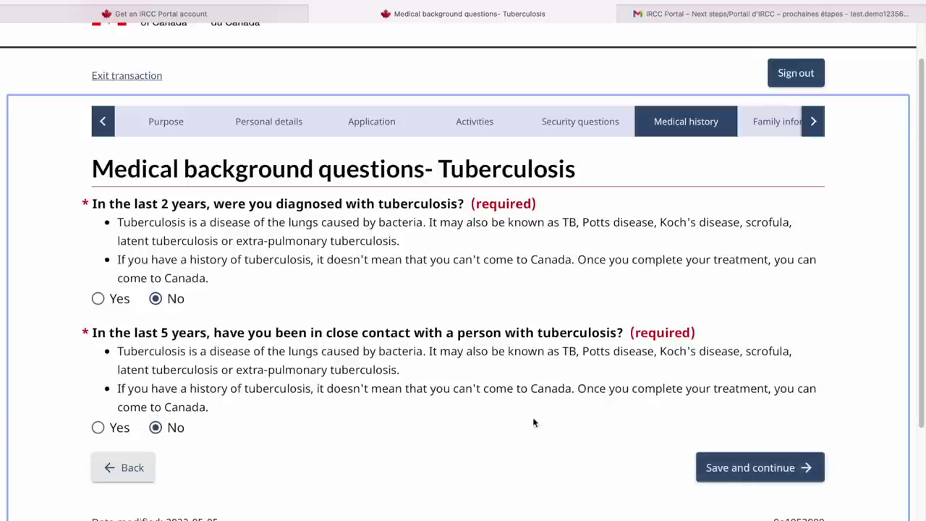
left_click(762, 467)
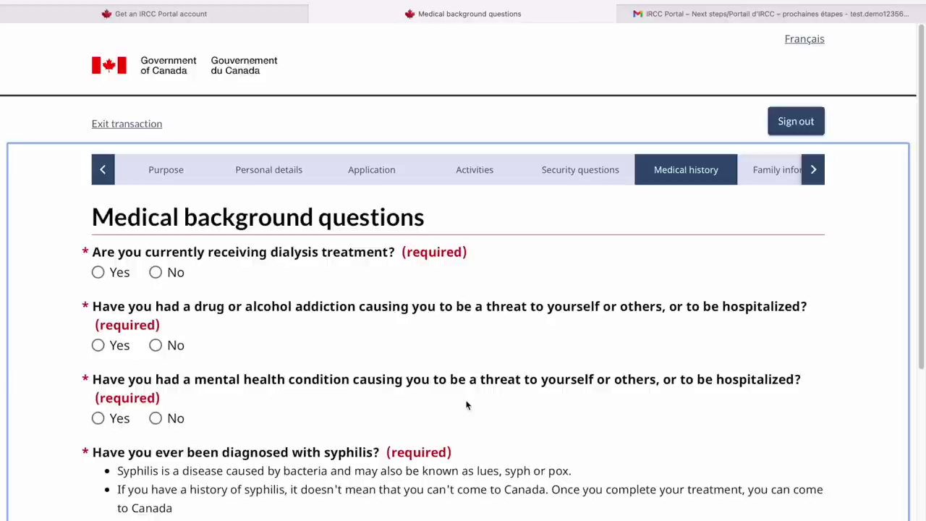
- Answer No to the dialysis, addiction, mental health and syphilis questions, then save
scroll(467, 405, "down", 1)
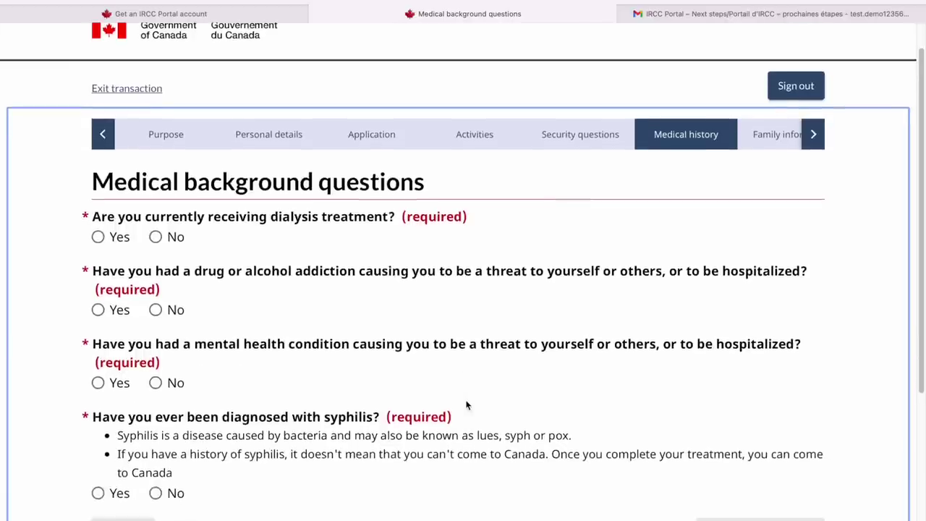
scroll(467, 405, "down", 1)
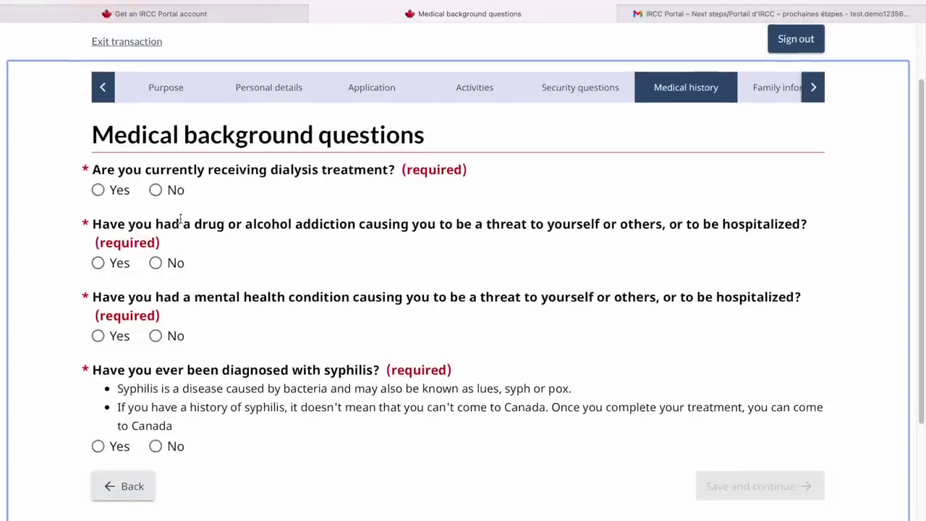
left_click(157, 191)
left_click(158, 264)
left_click(156, 335)
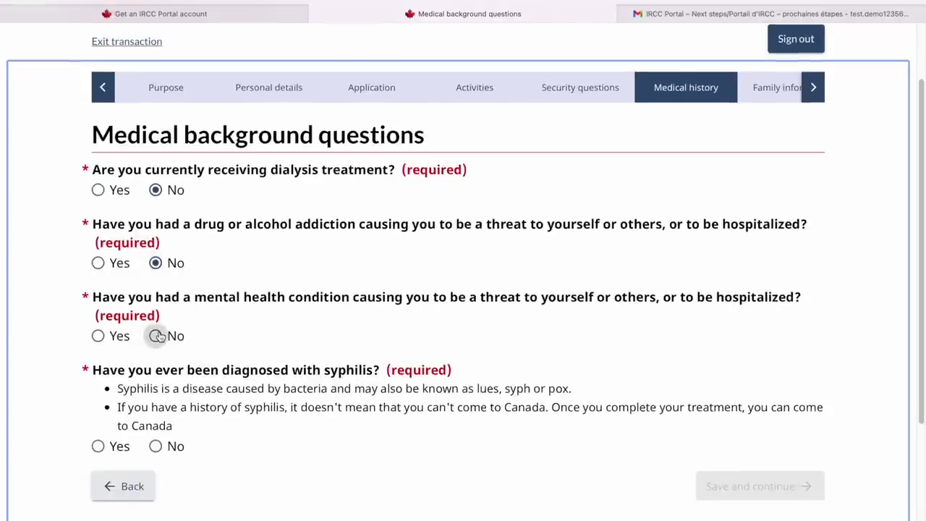
left_click(155, 447)
left_click(805, 491)
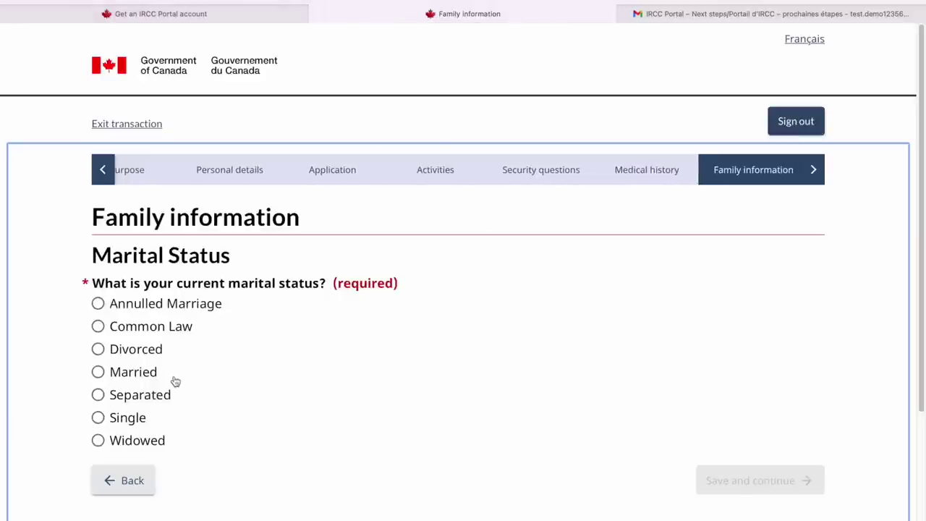
- Change the marital status from Married to Single and save it
left_click(130, 377)
scroll(286, 397, "down", 2)
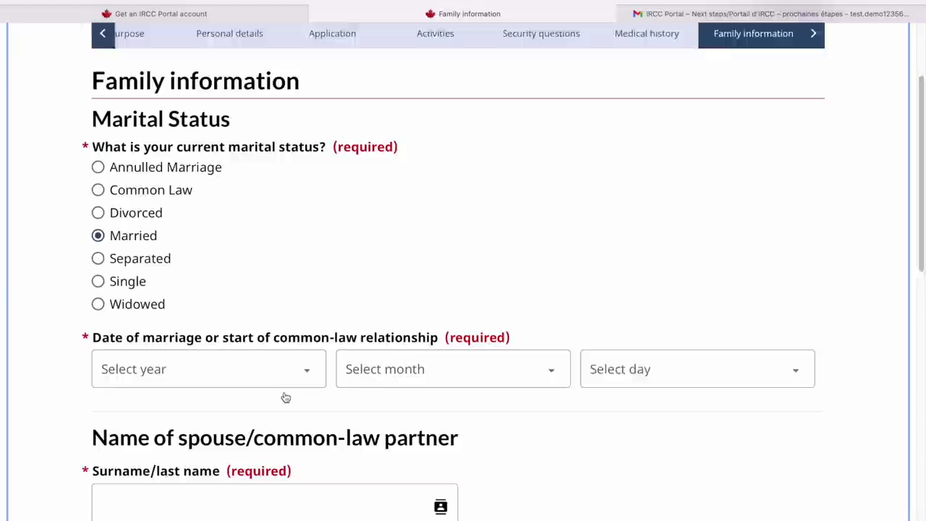
scroll(286, 398, "down", 8)
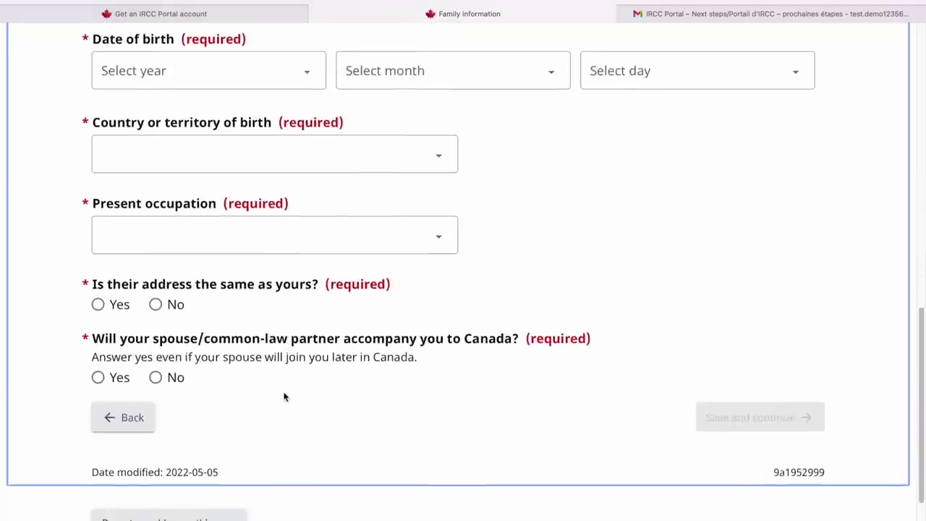
scroll(286, 397, "up", 10)
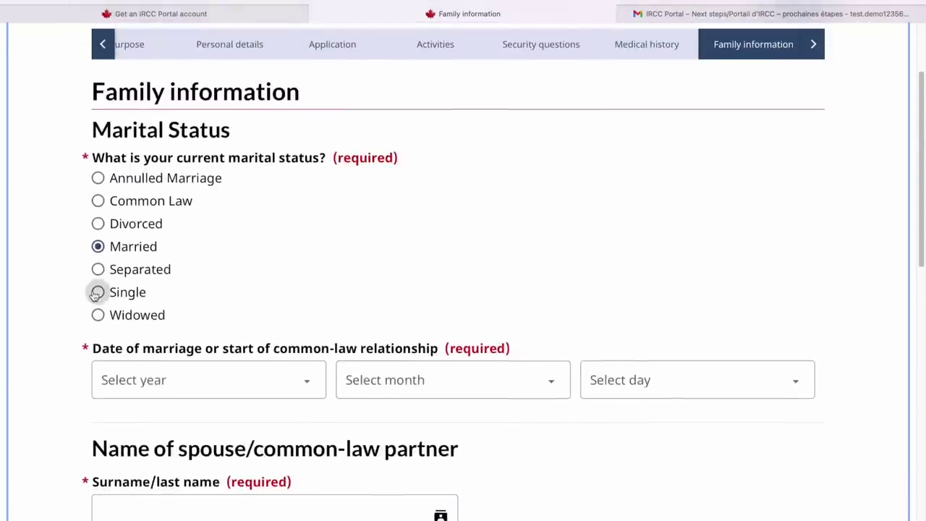
left_click(96, 292)
left_click(755, 371)
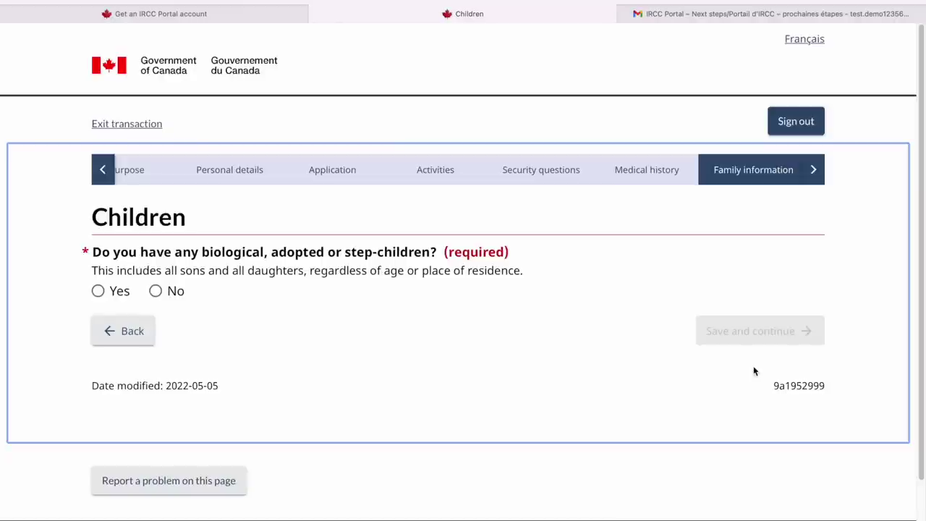
- Declare no children, tick the acknowledgement checkbox, and save the page
left_click(155, 291)
left_click(246, 328)
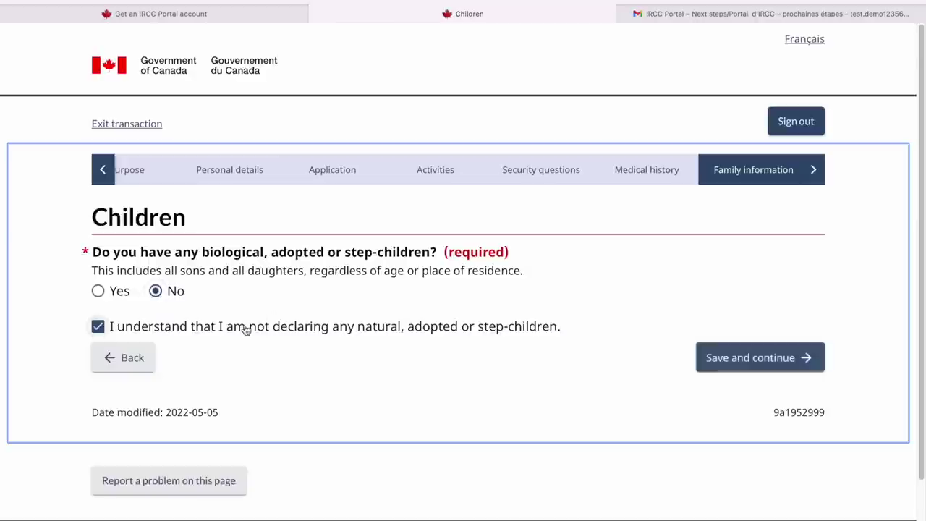
left_click(734, 358)
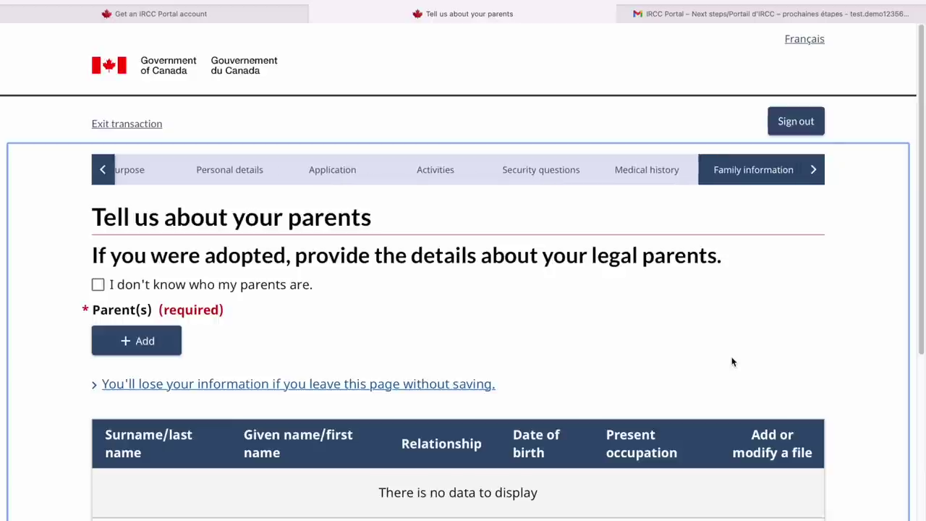
- Add the father as a parent entry, born 2022-01-01, and save the parents page
scroll(733, 362, "down", 2)
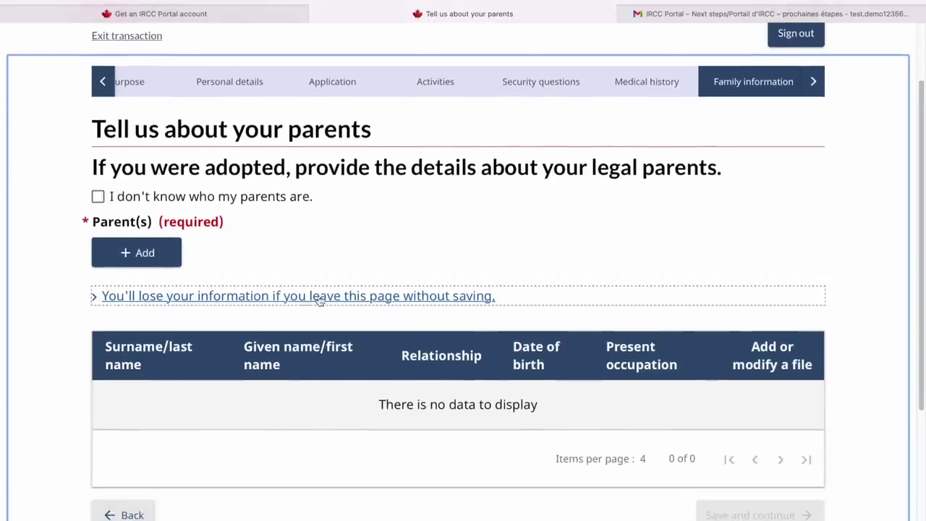
left_click(165, 255)
left_click(331, 202)
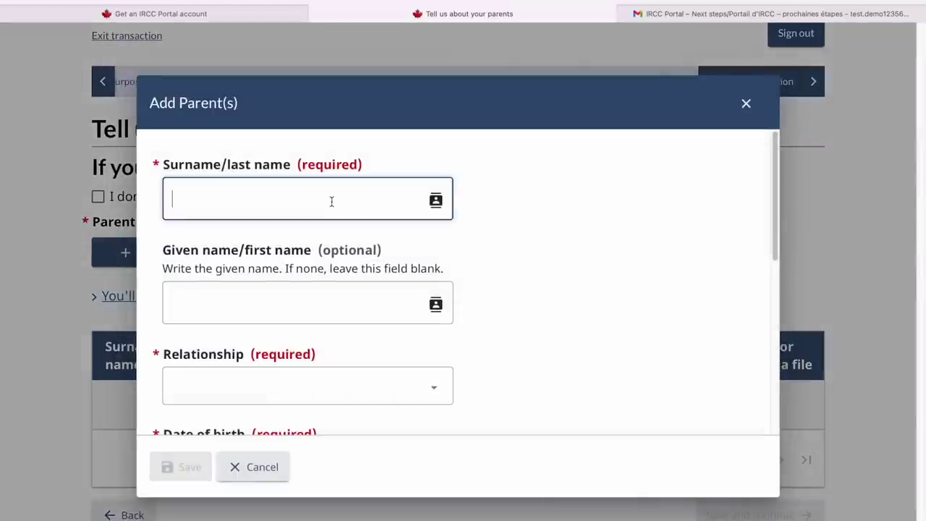
type("te")
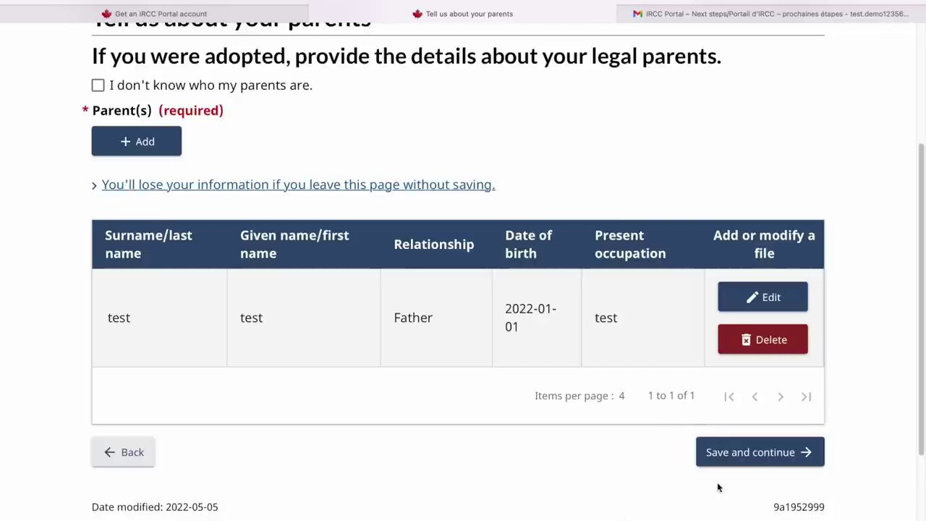
left_click(742, 466)
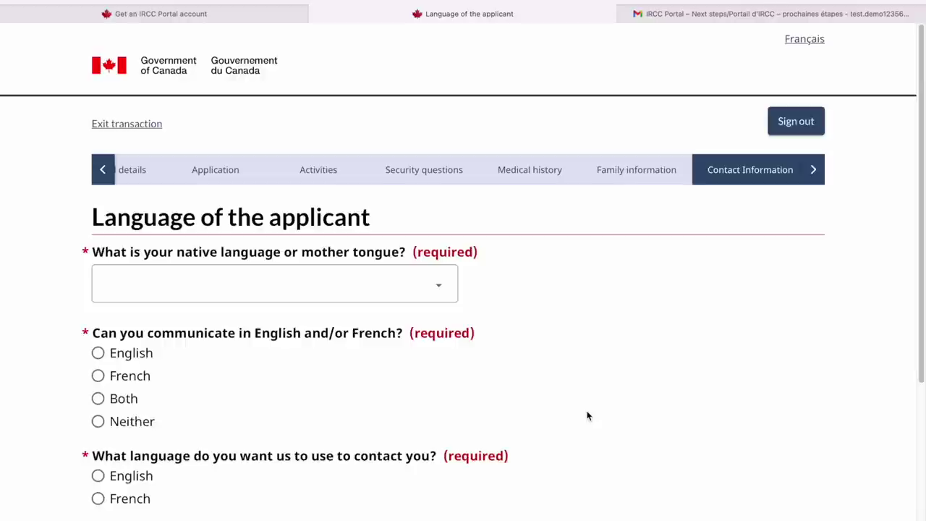
- Set Hindi as the native language and English for communicating and contact
left_click(433, 290)
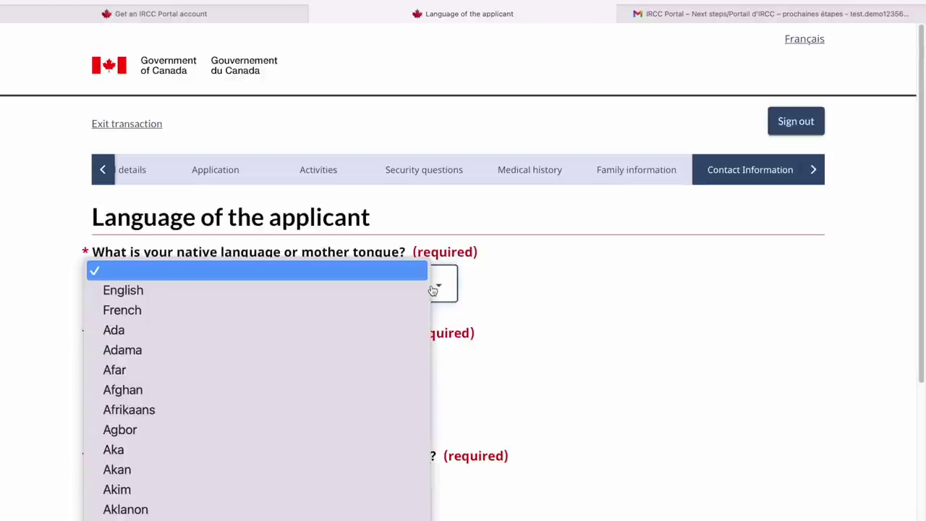
type("hin")
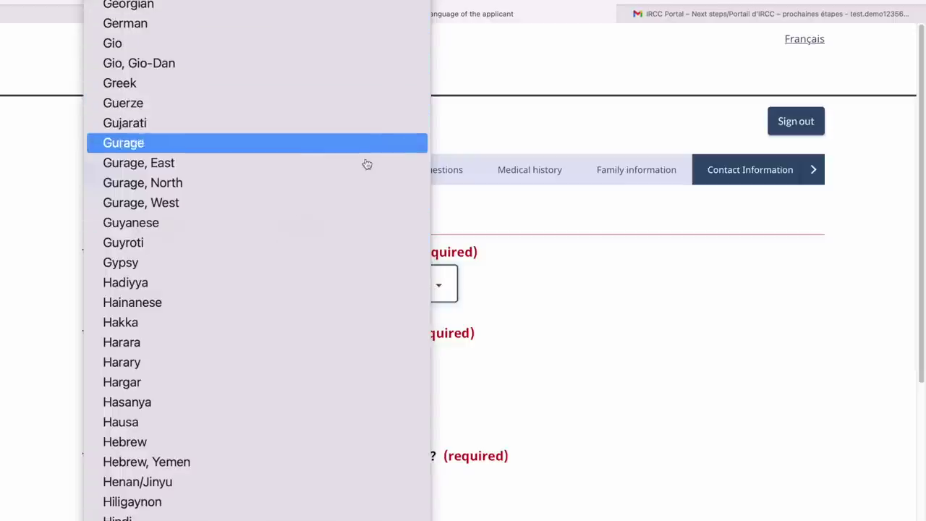
left_click(274, 518)
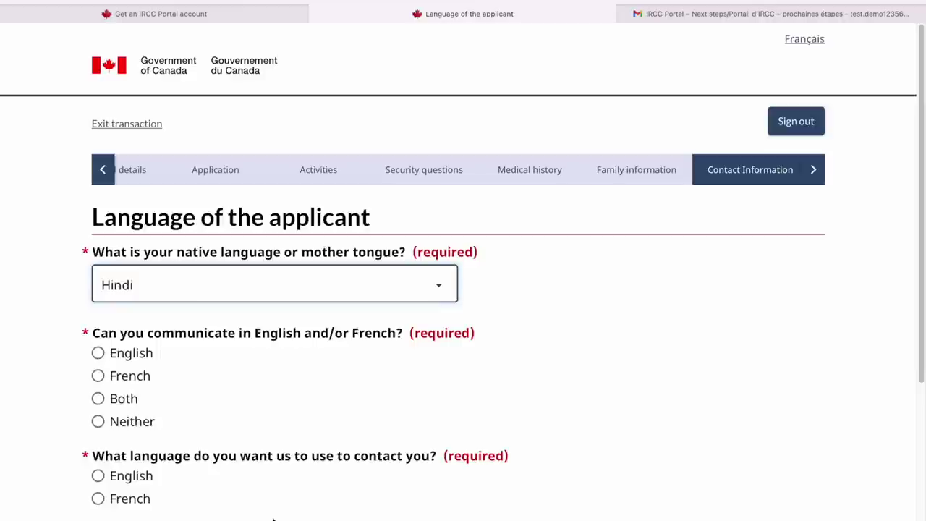
left_click(143, 359)
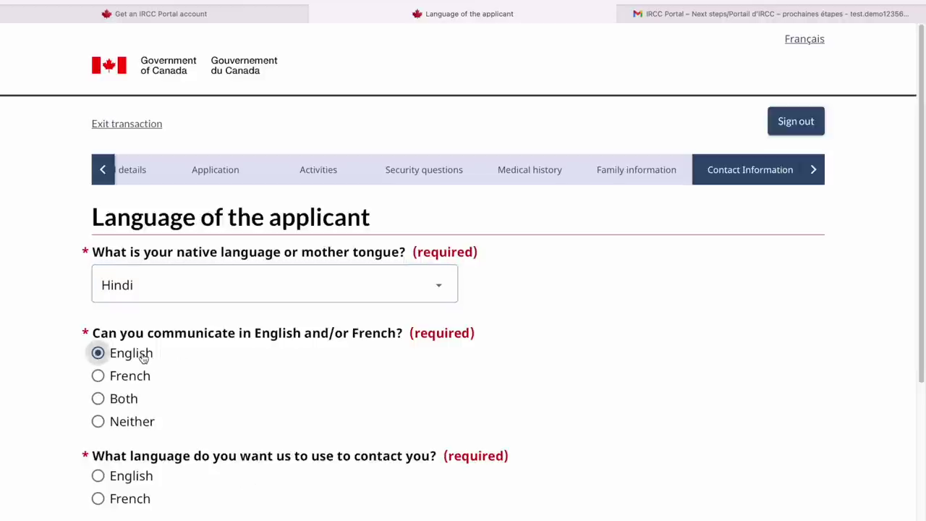
scroll(208, 468, "down", 1)
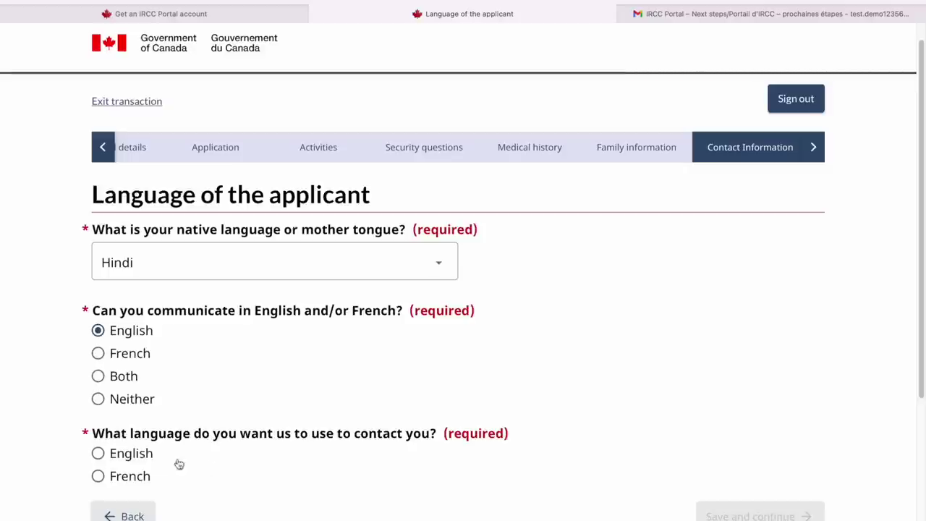
left_click(120, 453)
- Save the language answers and confirm the applicant's email address
left_click(722, 517)
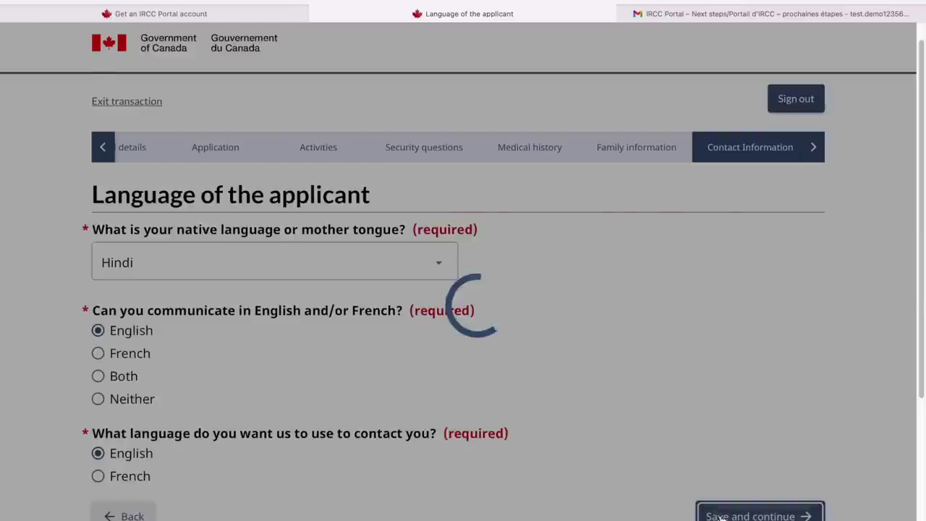
left_click(325, 304)
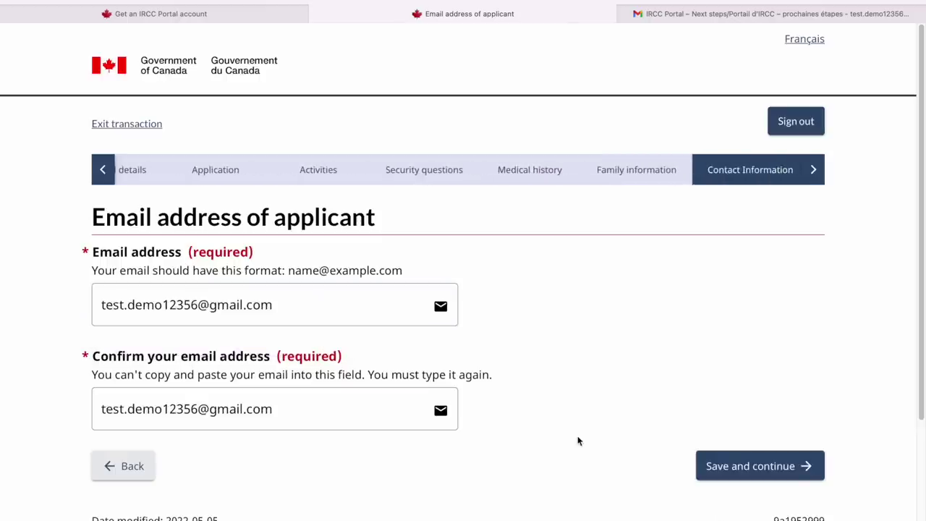
left_click(755, 469)
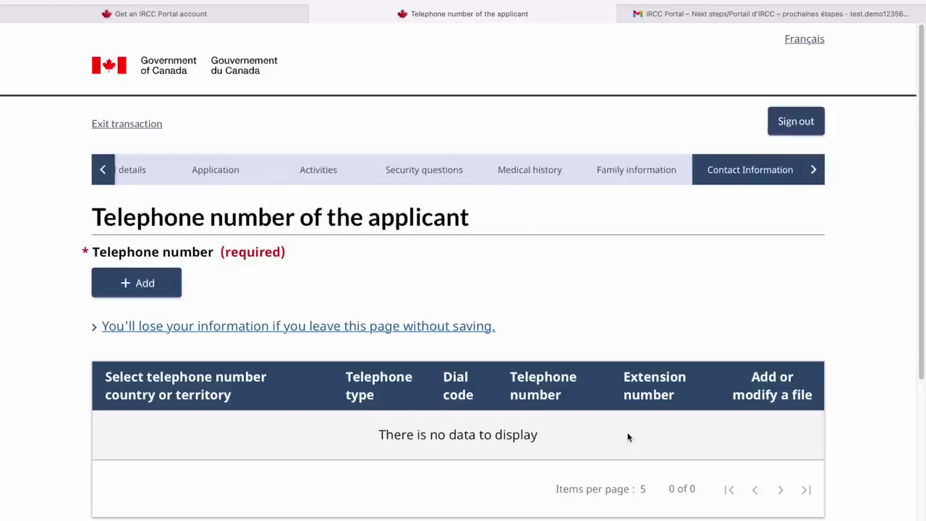
- Start a Residence telephone entry with region Other and dial code 91
left_click(110, 282)
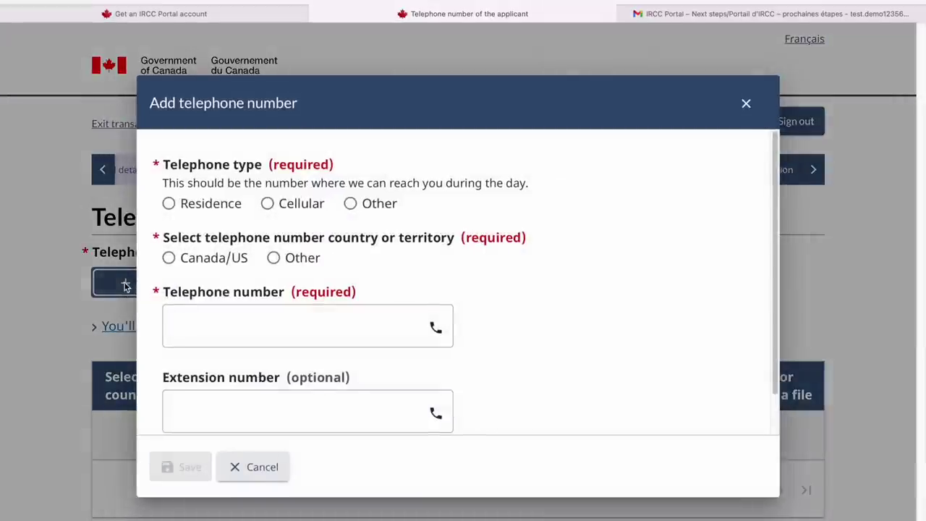
left_click(168, 205)
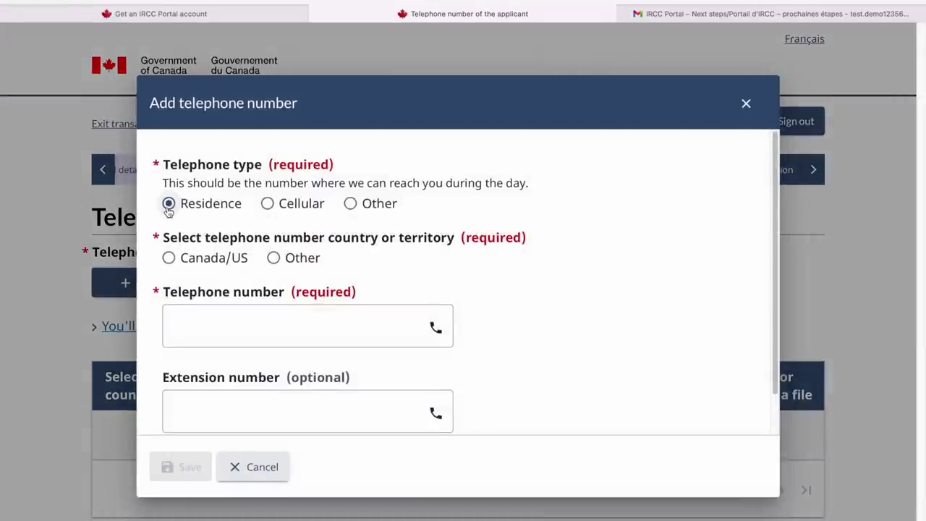
left_click(168, 260)
left_click(245, 332)
left_click(273, 258)
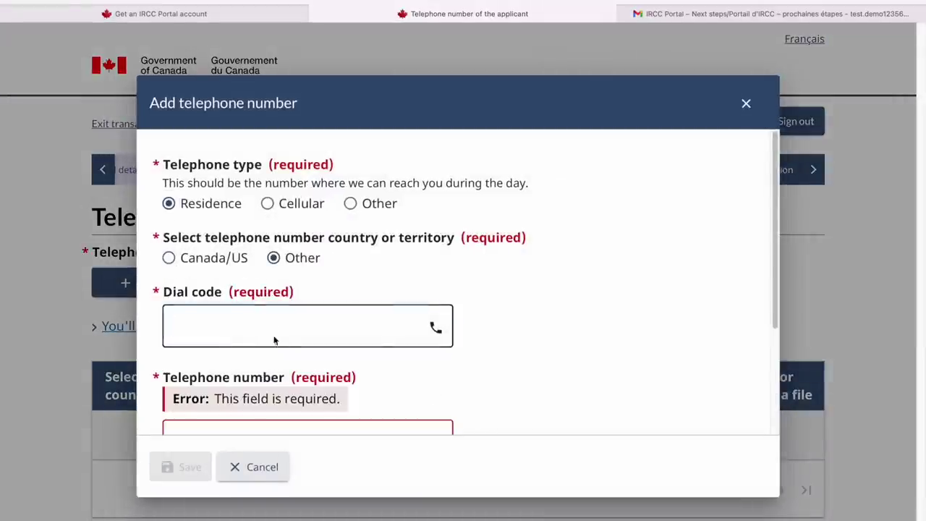
left_click(273, 333)
type("91")
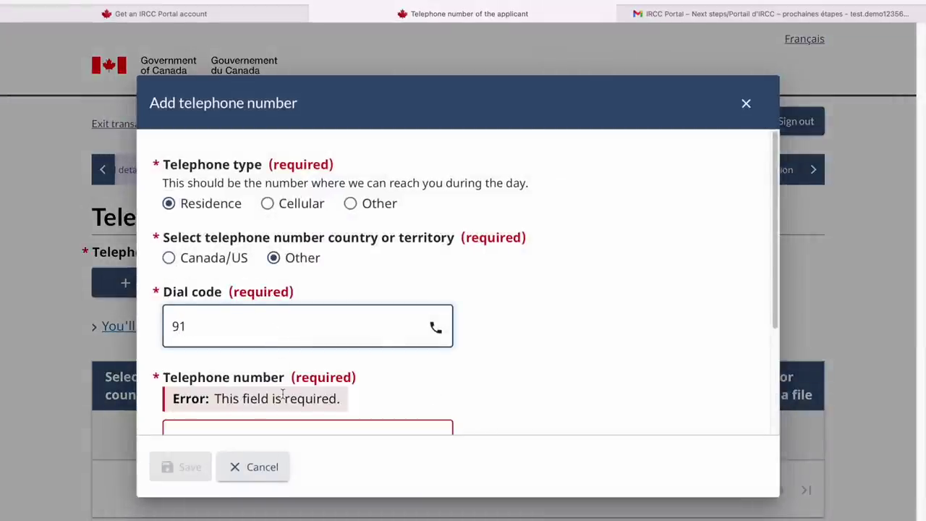
- Enter the applicant's phone number and save the new telephone entry
scroll(282, 395, "down", 1)
left_click(268, 371)
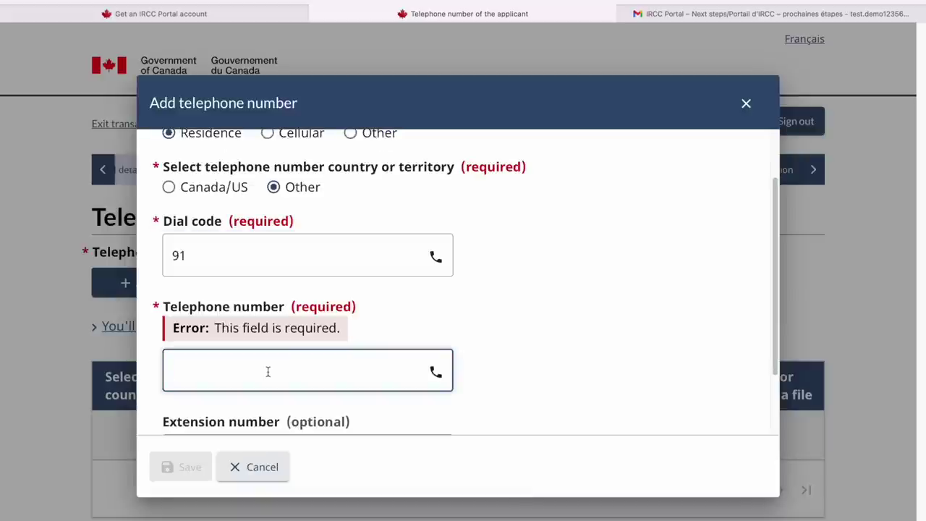
type("99999999999")
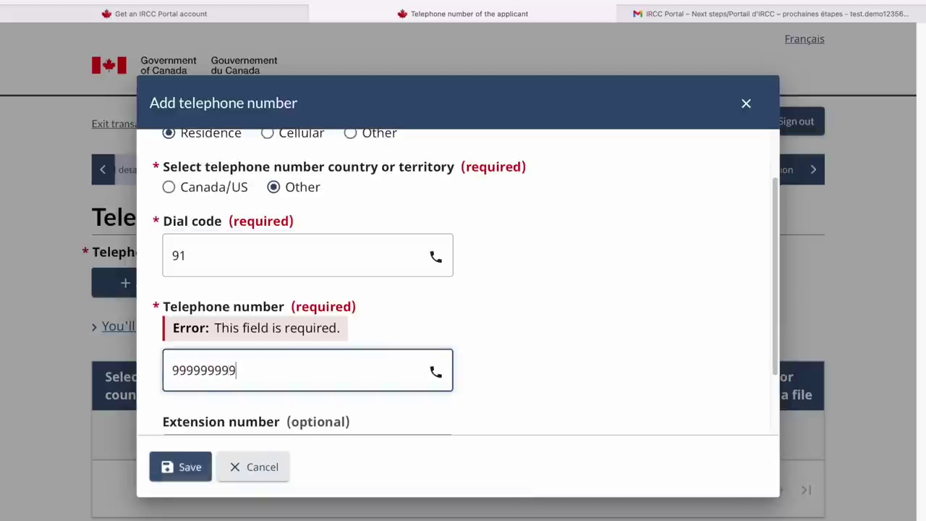
key("Tab")
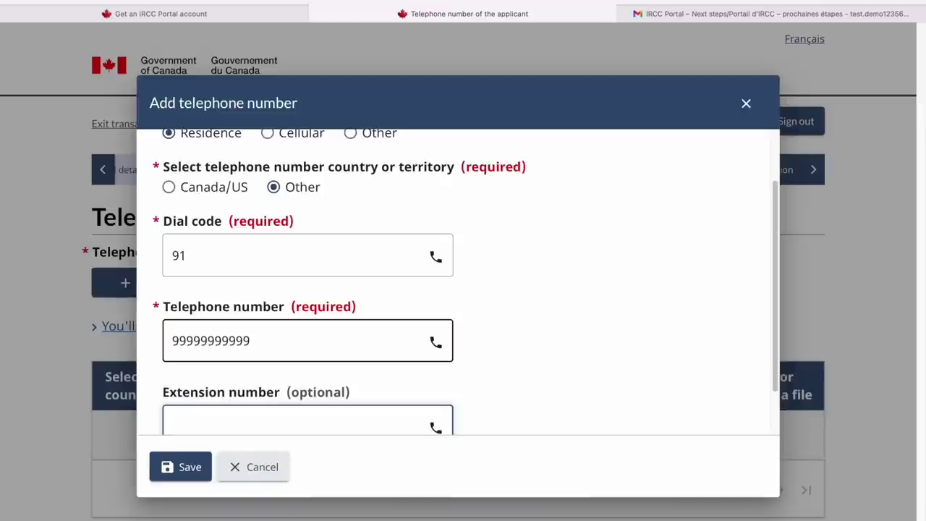
scroll(463, 289, "down", 2)
left_click(190, 469)
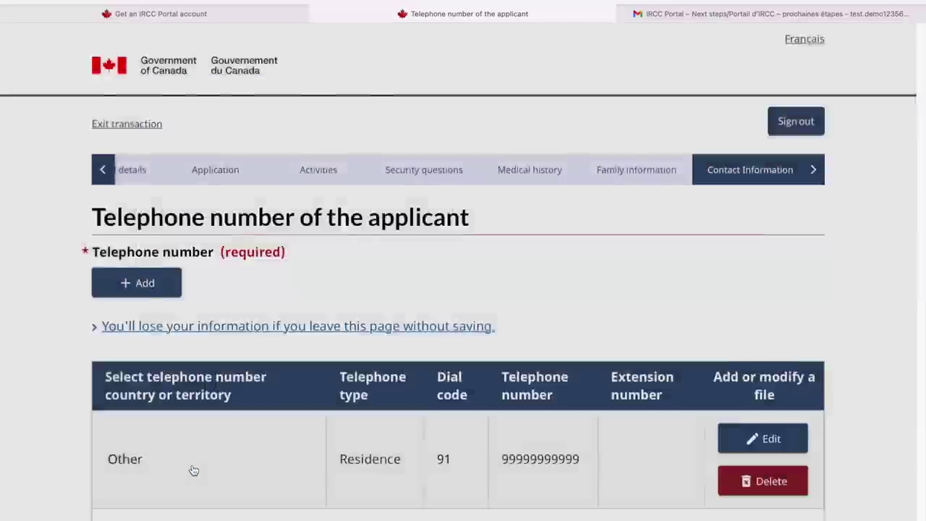
scroll(192, 470, "down", 2)
- Save the telephone page and scroll through the application Summary page
left_click(752, 484)
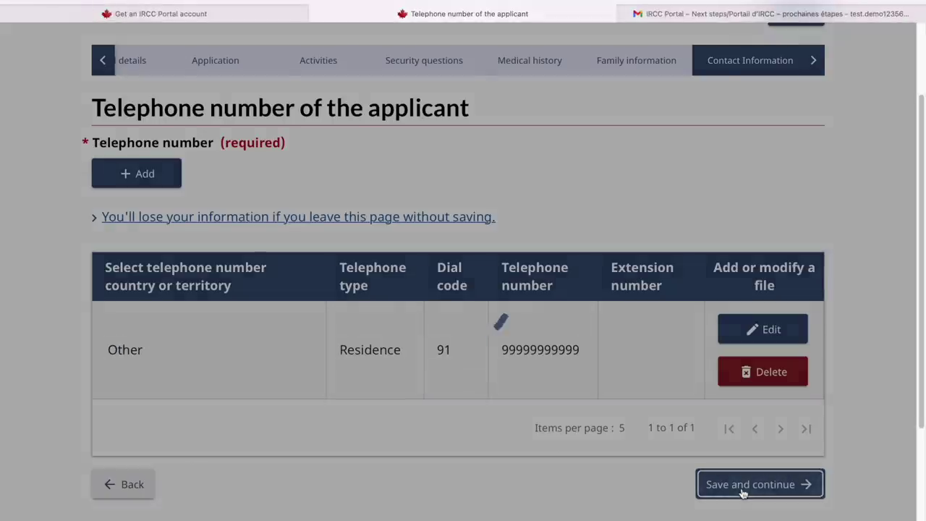
scroll(838, 456, "down", 5)
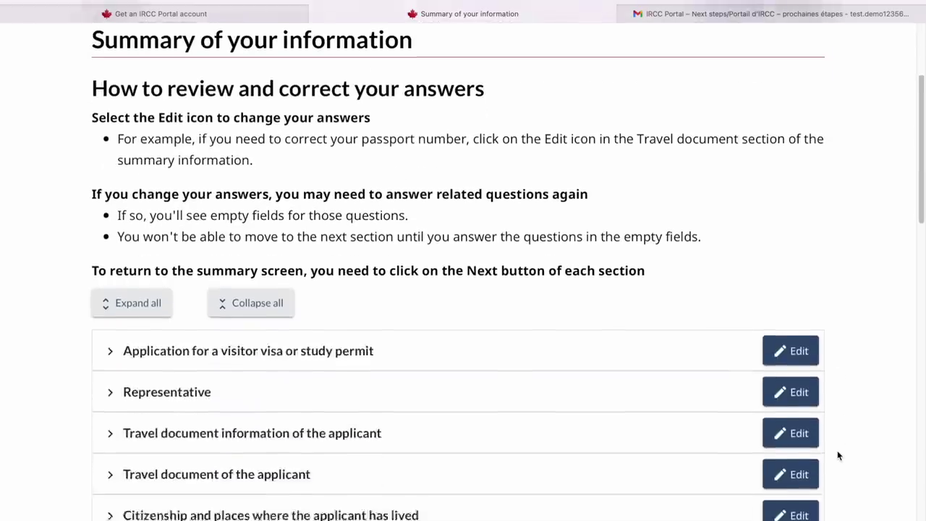
scroll(839, 456, "down", 9)
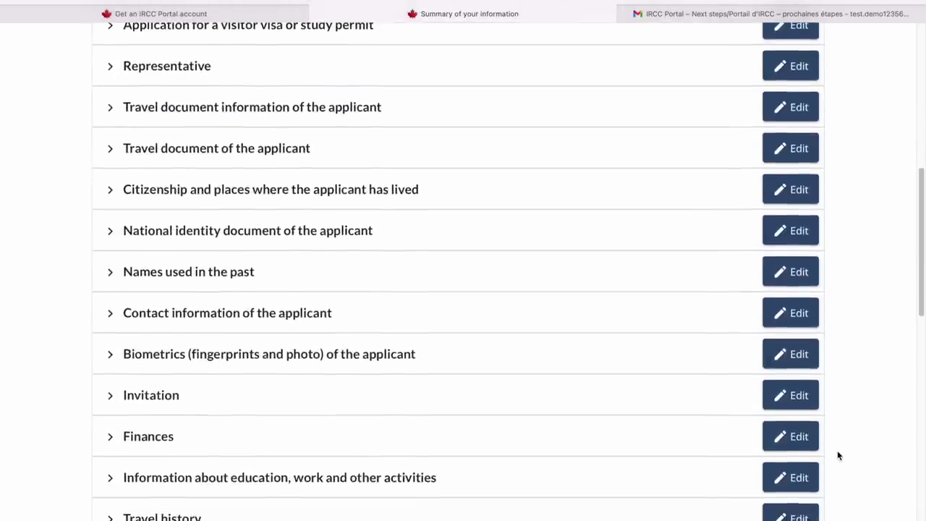
scroll(839, 455, "down", 4)
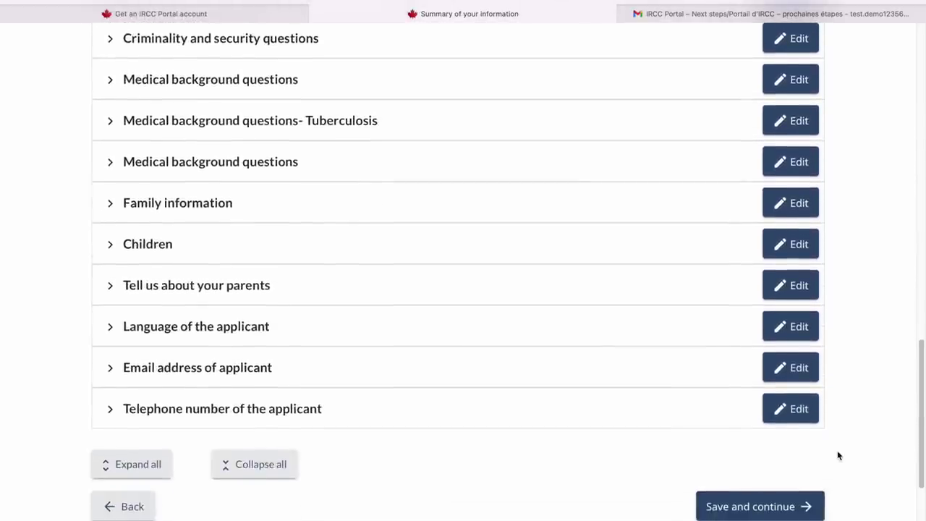
scroll(837, 455, "up", 10)
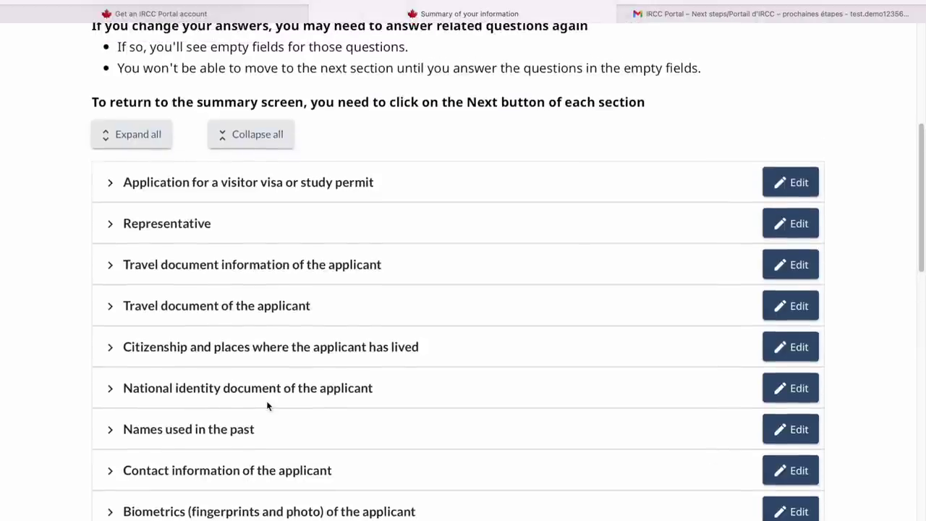
left_click(779, 190)
- Expand the visitor visa application, Representative and travel document answers, then save the summary
left_click(110, 182)
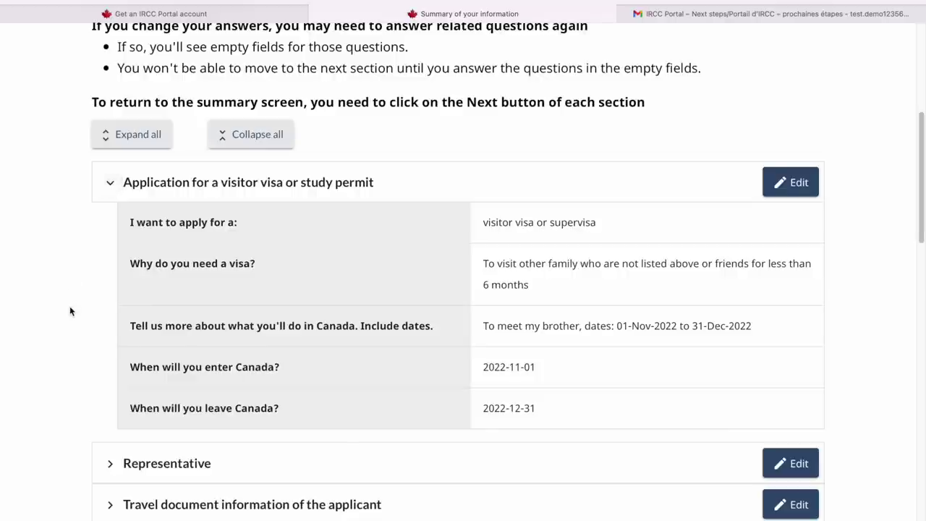
scroll(70, 311, "down", 4)
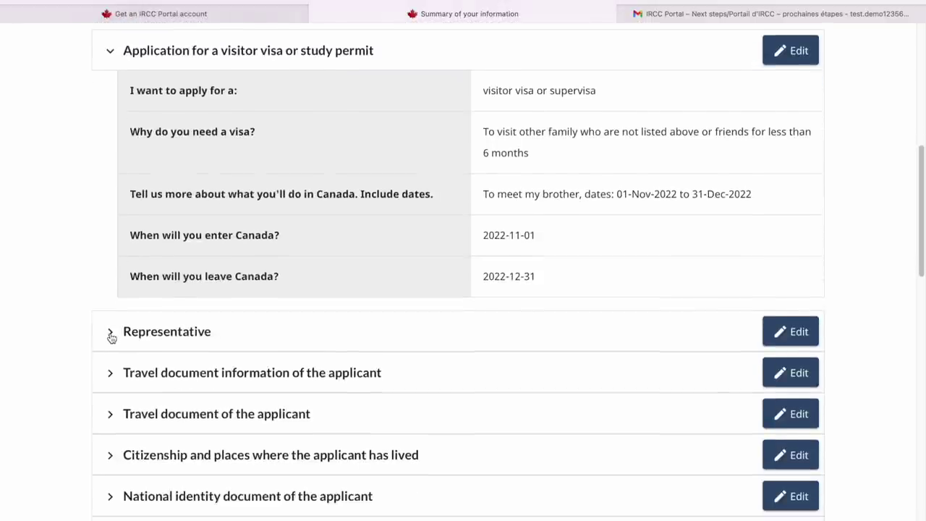
left_click(111, 334)
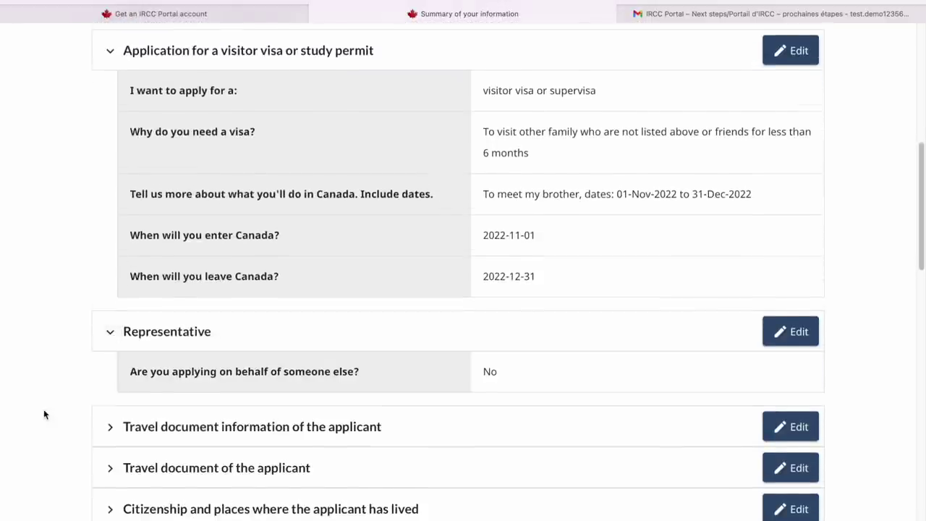
scroll(44, 414, "down", 2)
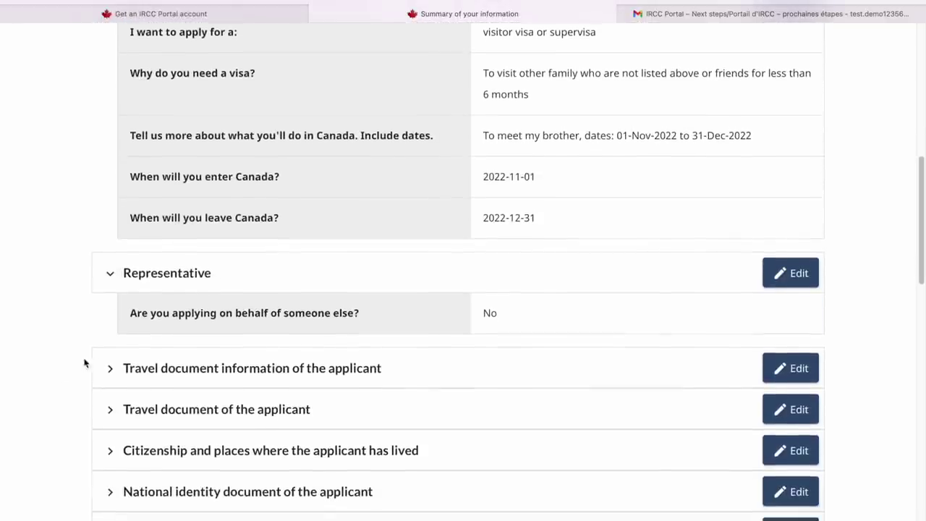
left_click(110, 373)
scroll(543, 320, "down", 15)
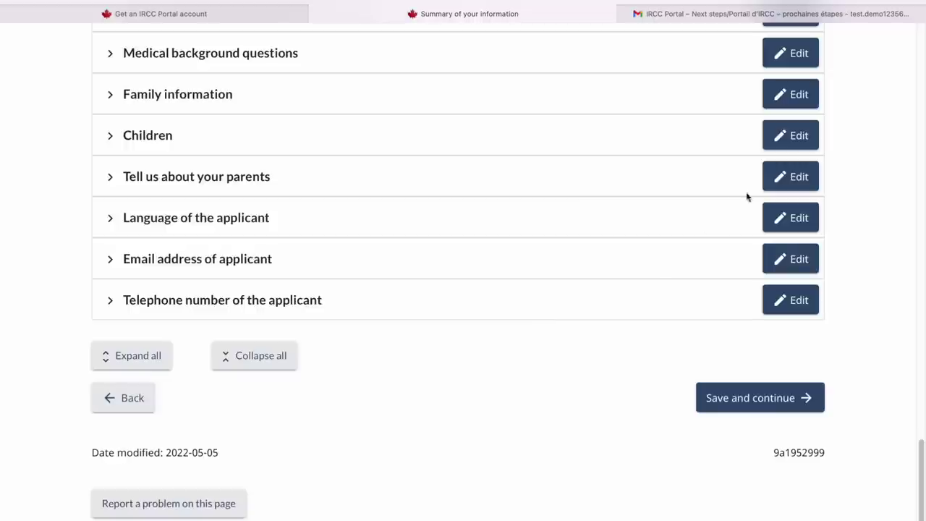
left_click(775, 187)
left_click(754, 398)
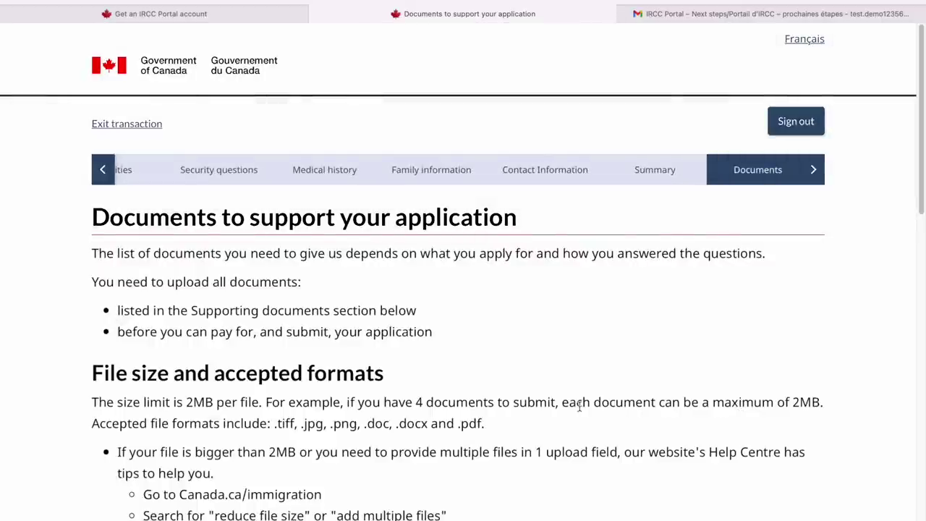
- Review the Letter of invitation, Passport/travel document and Funds (proof) supporting documents
scroll(579, 405, "down", 5)
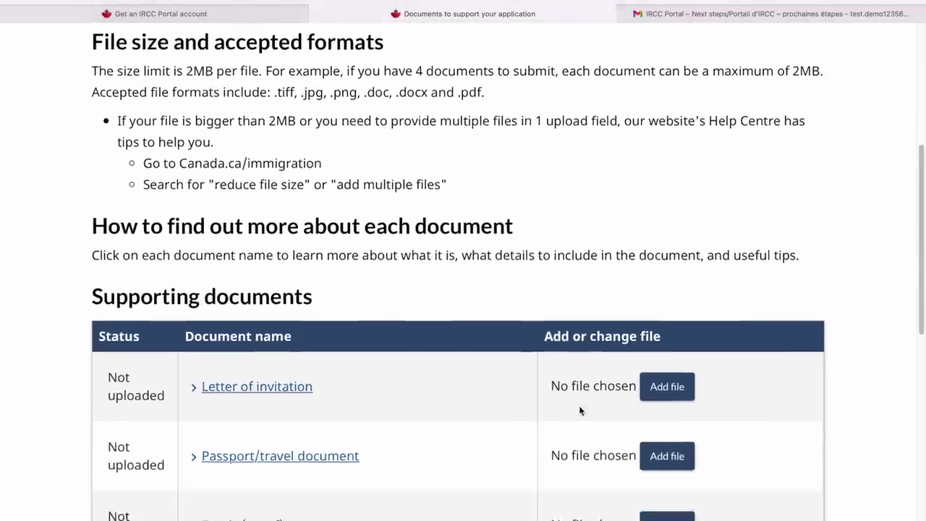
scroll(580, 411, "down", 3)
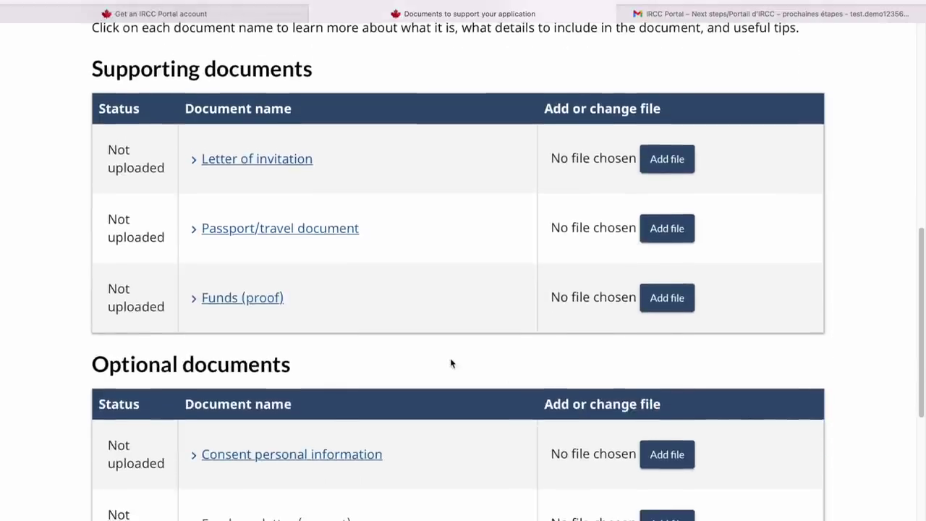
left_click(256, 165)
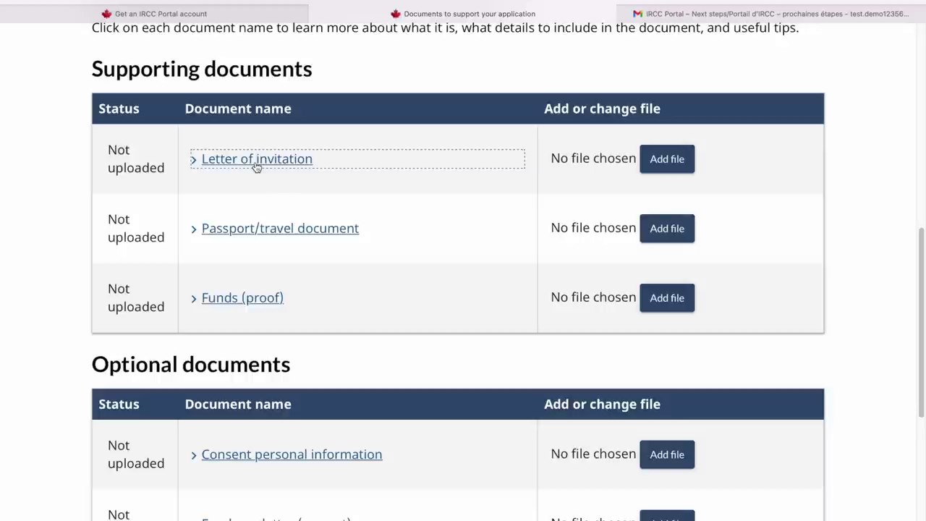
left_click(277, 231)
left_click(276, 300)
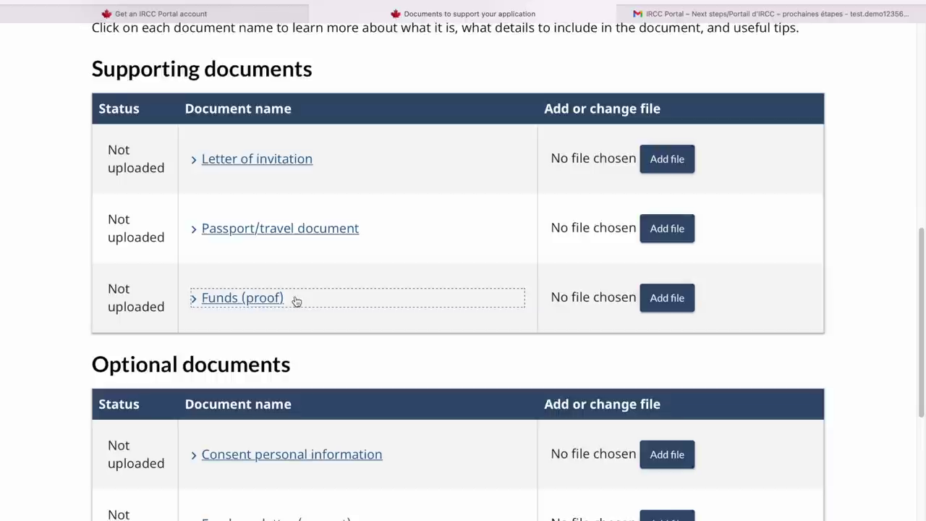
left_click(403, 379)
- Review the optional Employer letter (current) and Additional documents entries, then return to the top
scroll(406, 384, "down", 3)
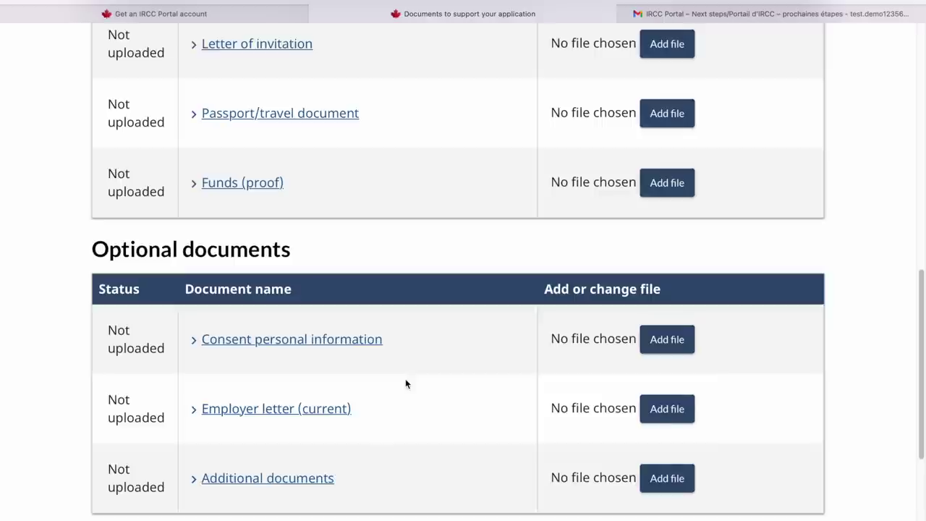
left_click(359, 418)
left_click(333, 483)
scroll(444, 491, "up", 4)
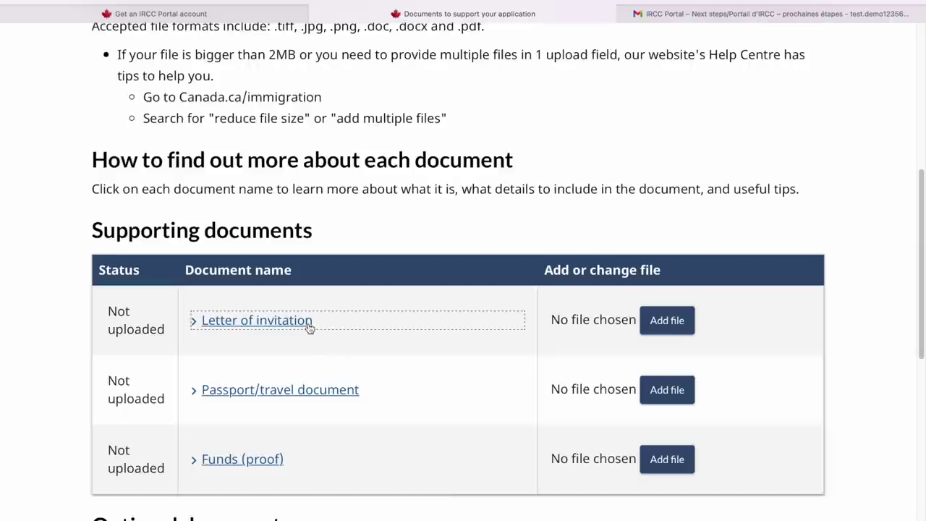
scroll(430, 398, "down", 4)
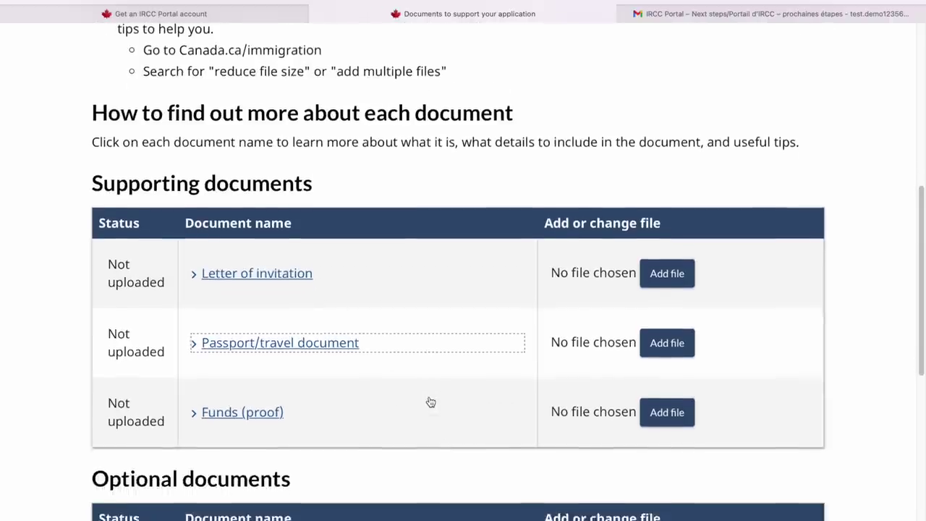
scroll(431, 401, "down", 2)
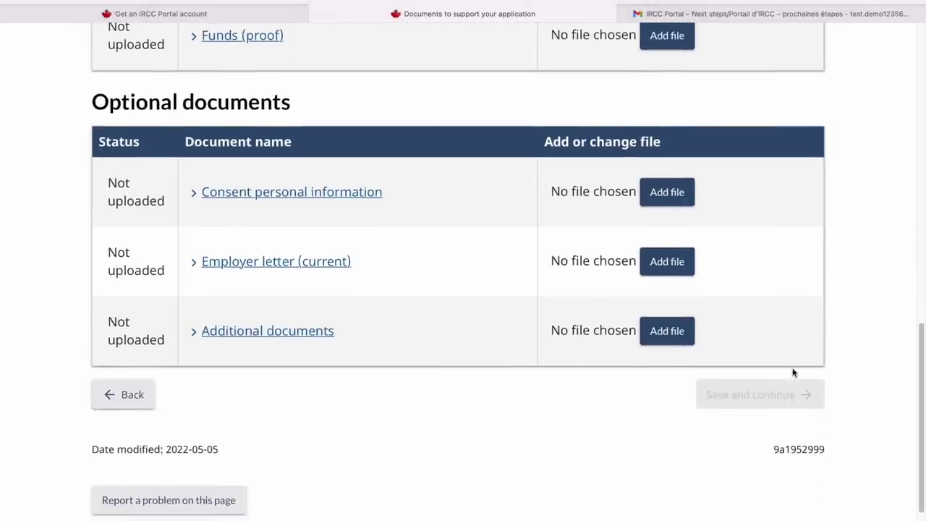
scroll(903, 271, "up", 15)
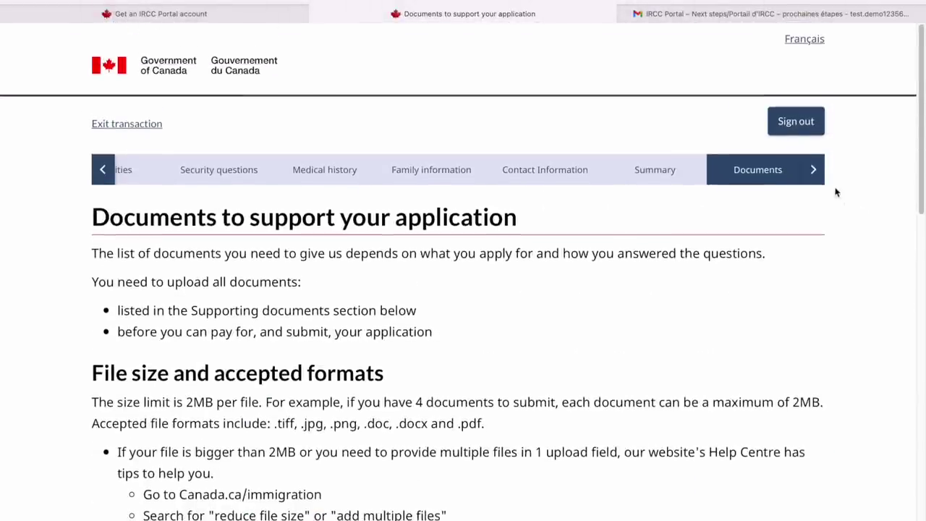
- Shift the step tabs right twice to show Fees, Consent and declaration, and Complete
left_click(813, 171)
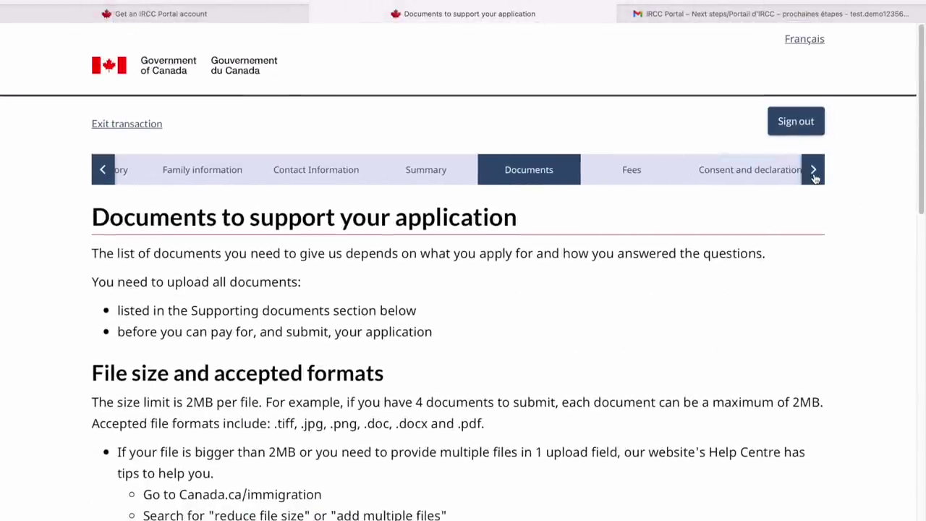
left_click(813, 172)
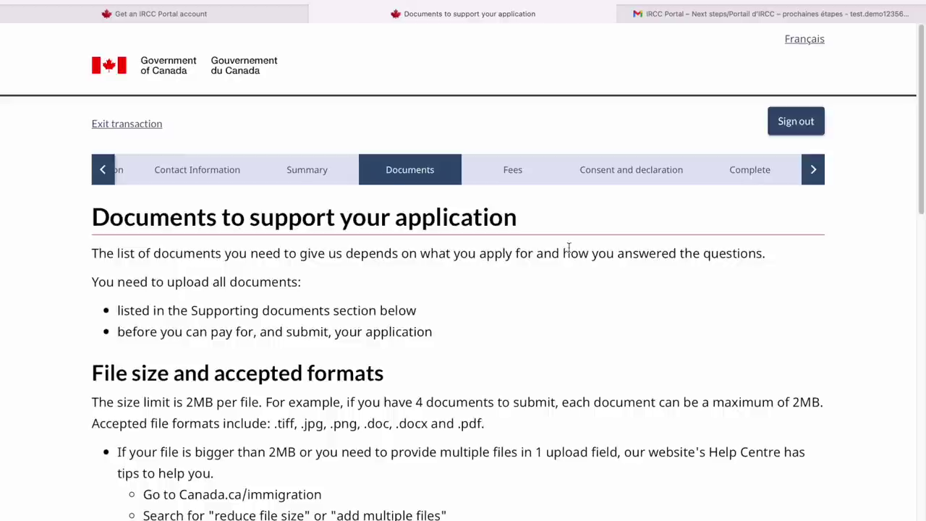
scroll(543, 268, "down", 3)
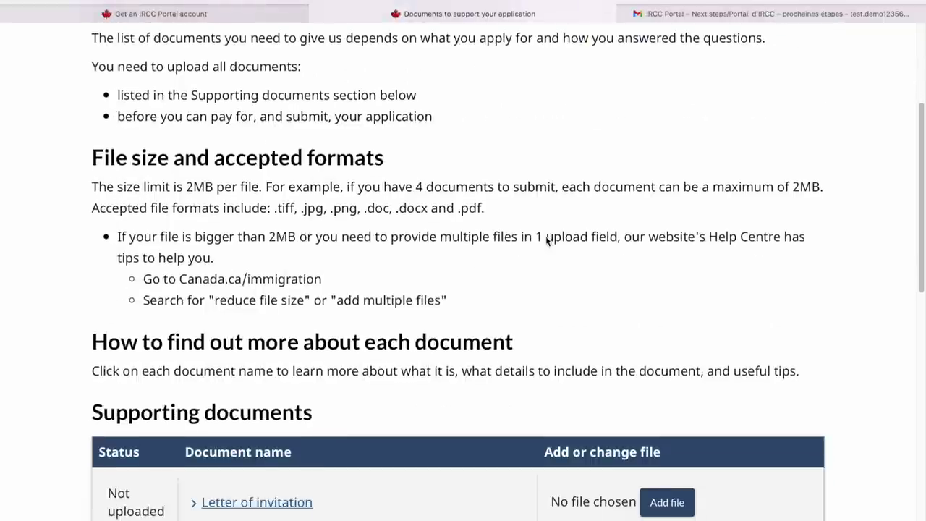
scroll(543, 239, "up", 3)
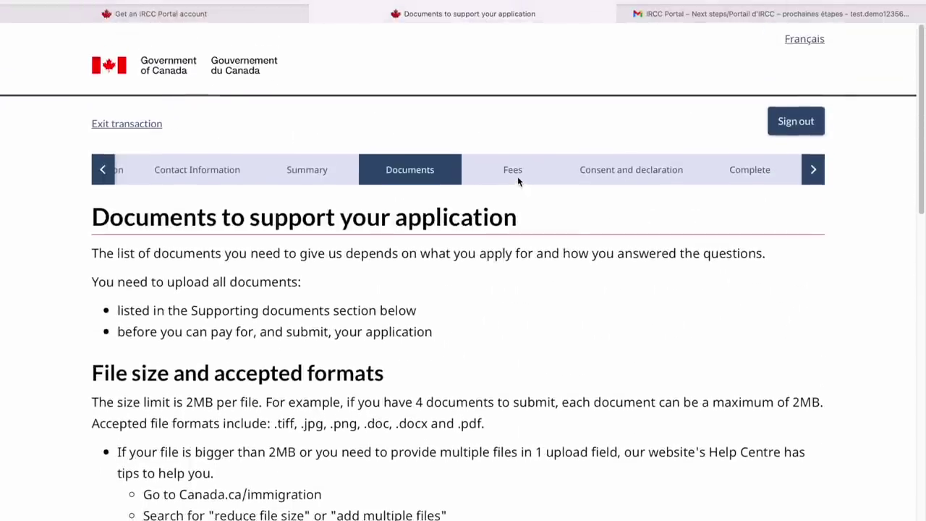